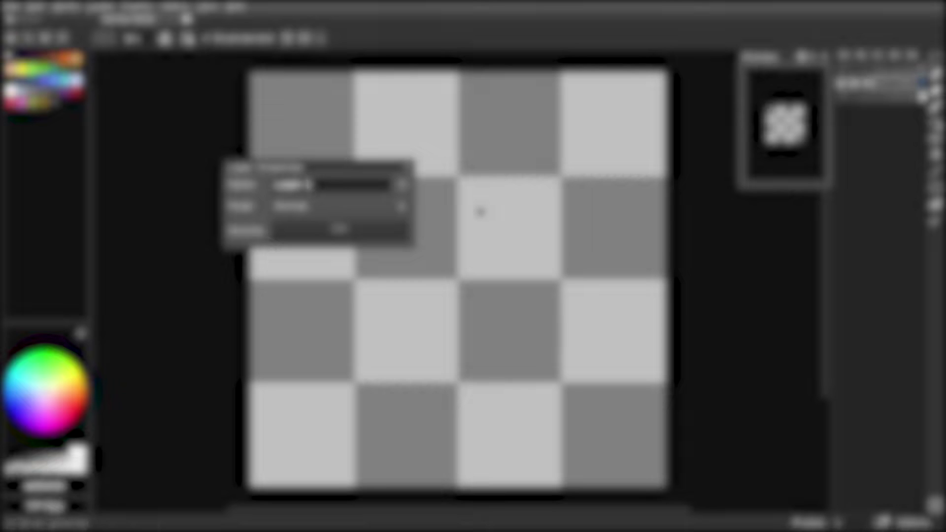
- Name the layer and fill the bg layer with solid yellow, HSV 44, 71, 100
text(base)
key(Return)
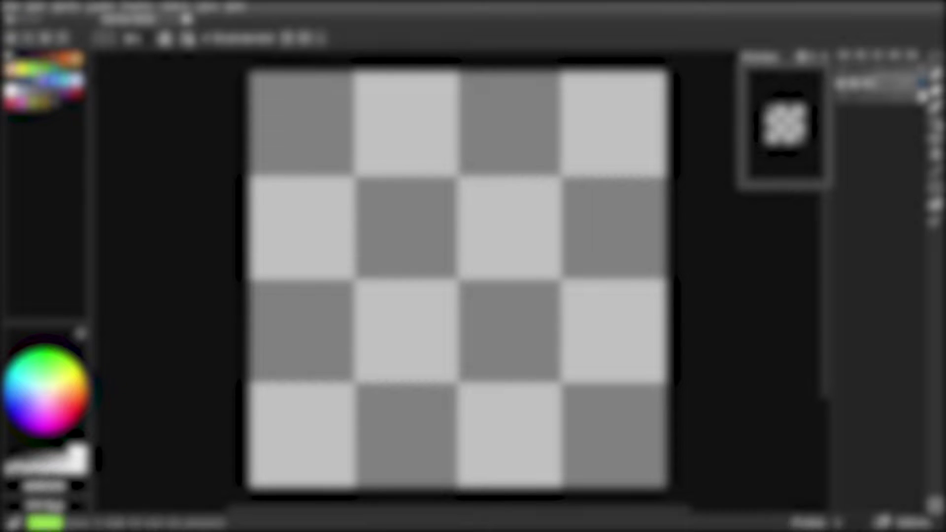
click(887, 98)
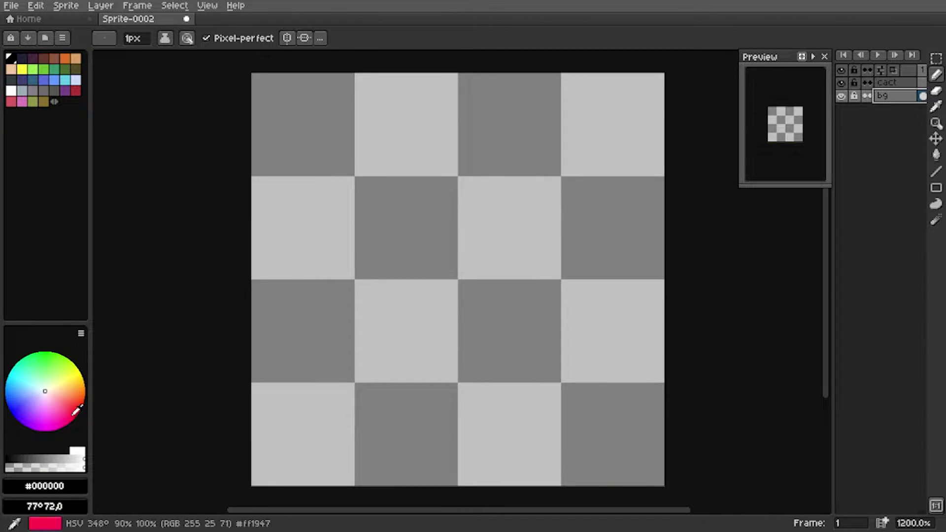
drag(52, 386, 72, 384)
key(g)
click(562, 308)
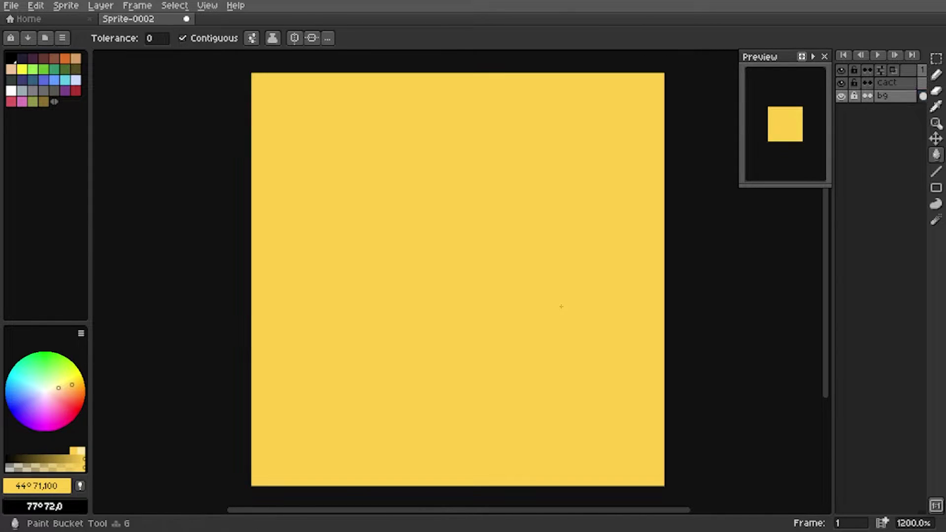
- On the cact layer, outline a three-lobed cactus in green with the tall lobe between two shorter ones
click(902, 83)
click(54, 69)
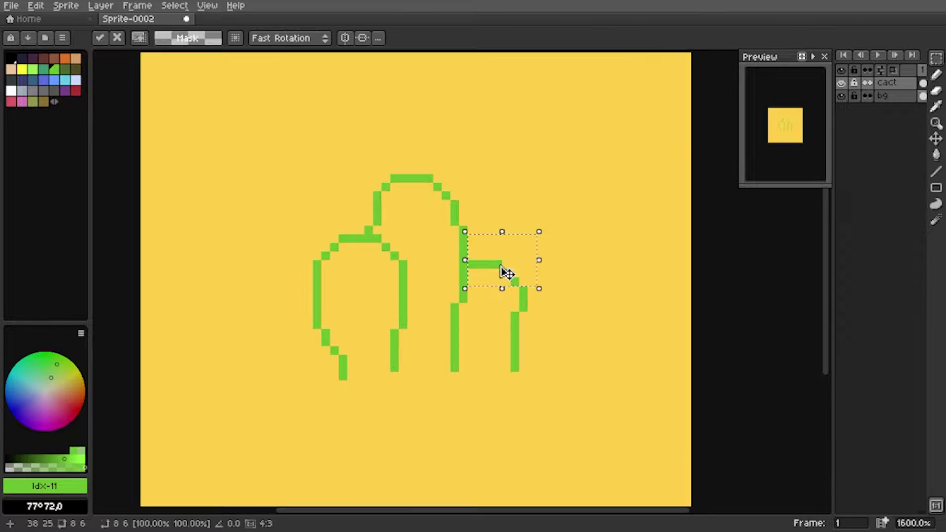
drag(513, 263, 558, 377)
drag(534, 343, 528, 343)
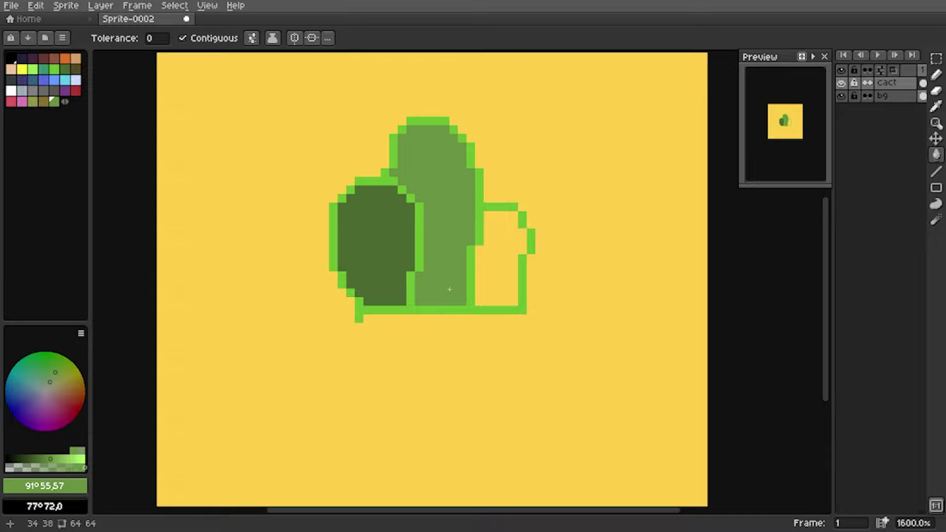
- Fill the right cactus lobe with the outline's bright green #6abe30
scroll(393, 358, up, 3)
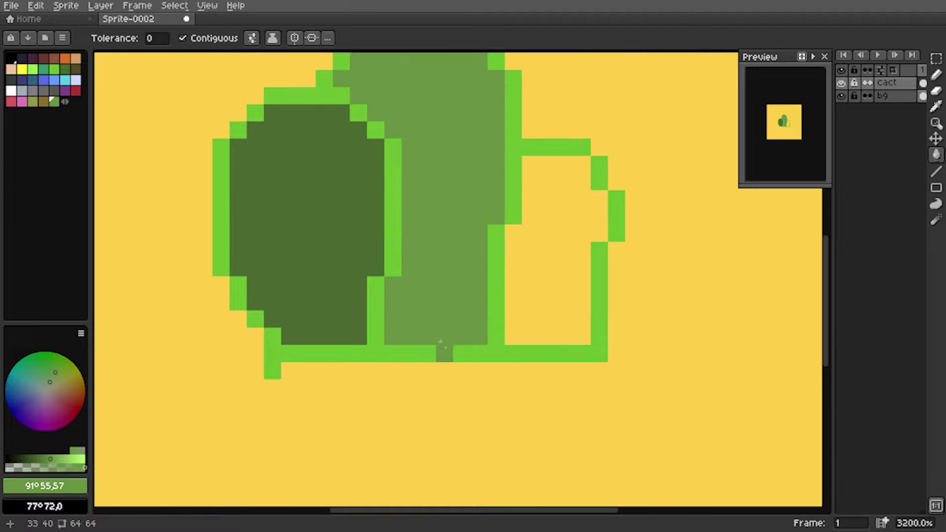
scroll(393, 358, down, 1)
drag(392, 359, 392, 374)
click(493, 295)
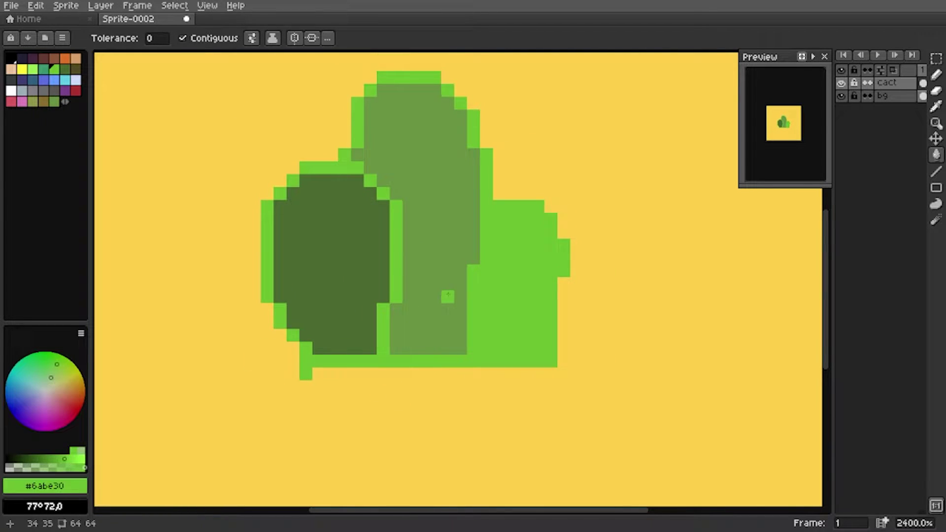
- Try to add a highlight in lighter green HSV 91, 55, 69 along the left lobe's upper right edge
key(i)
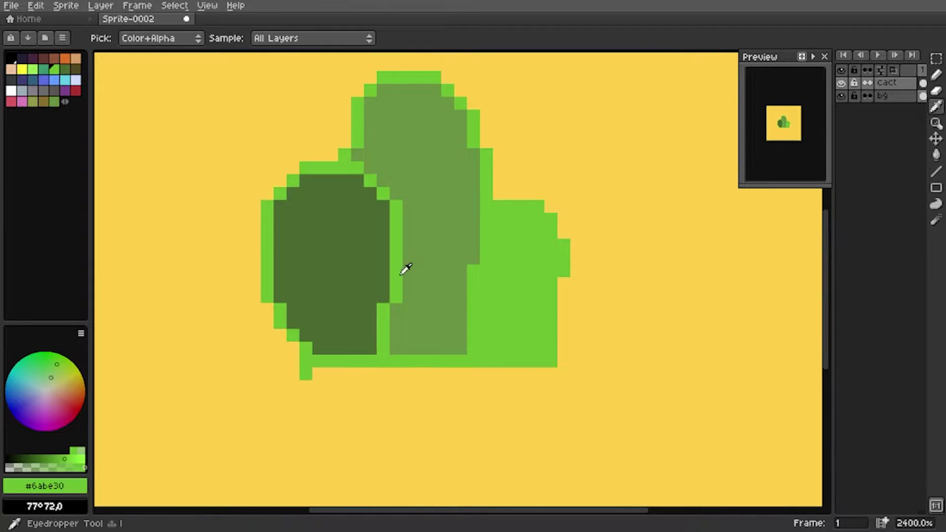
click(386, 281)
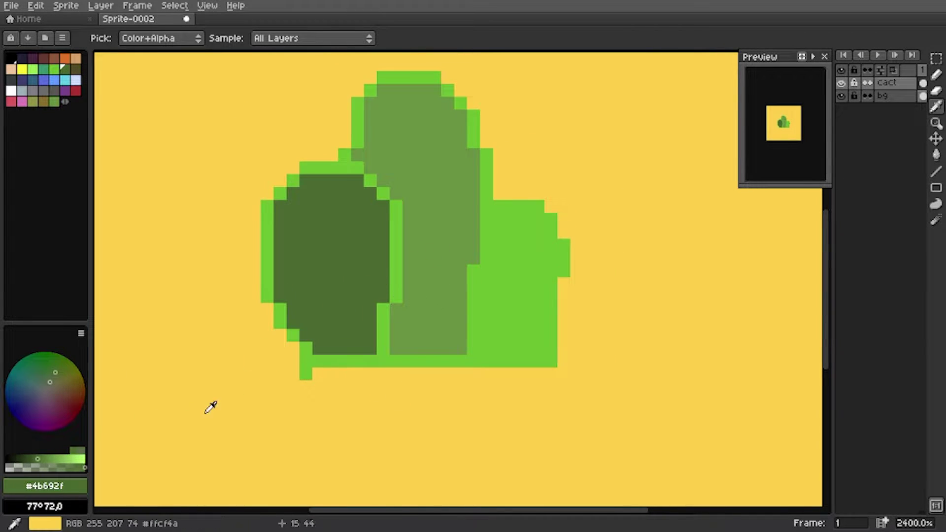
key(b)
drag(79, 459, 67, 459)
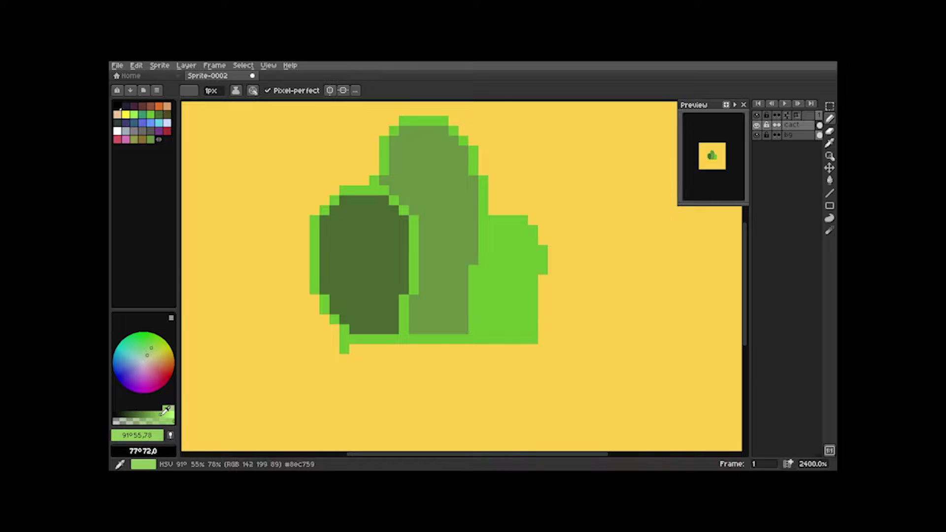
drag(160, 415, 156, 415)
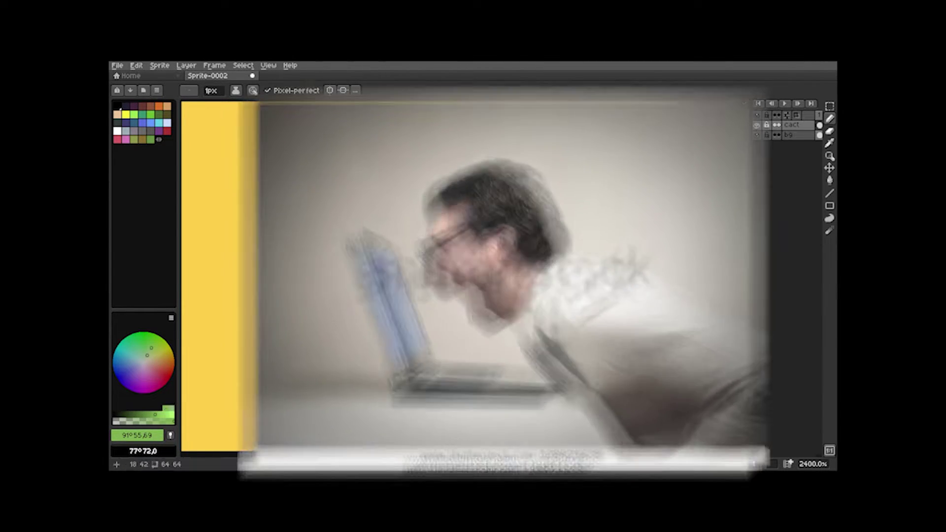
click(364, 210)
mouse_move(331, 185)
mouse_down()
mouse_move(351, 193)
mouse_move(374, 235)
mouse_move(384, 288)
mouse_up()
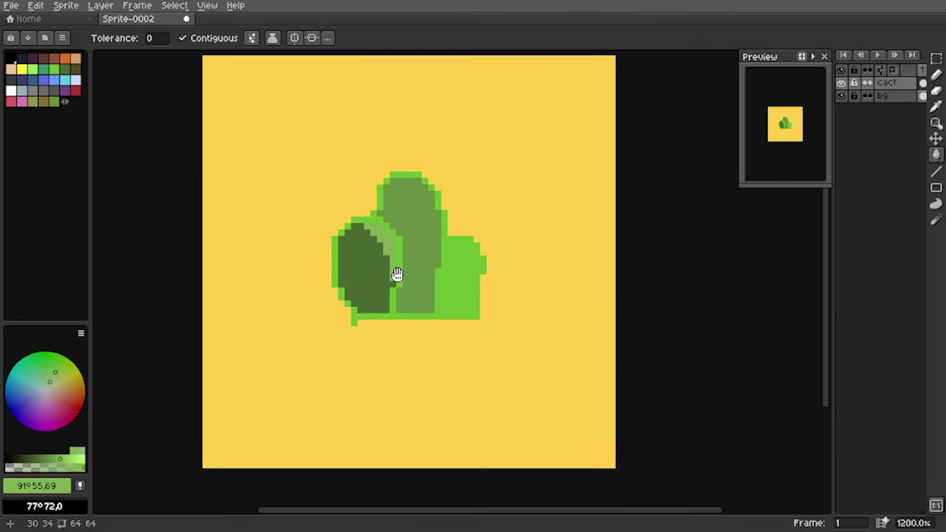
key(ctrl+z)
key(ctrl+z)
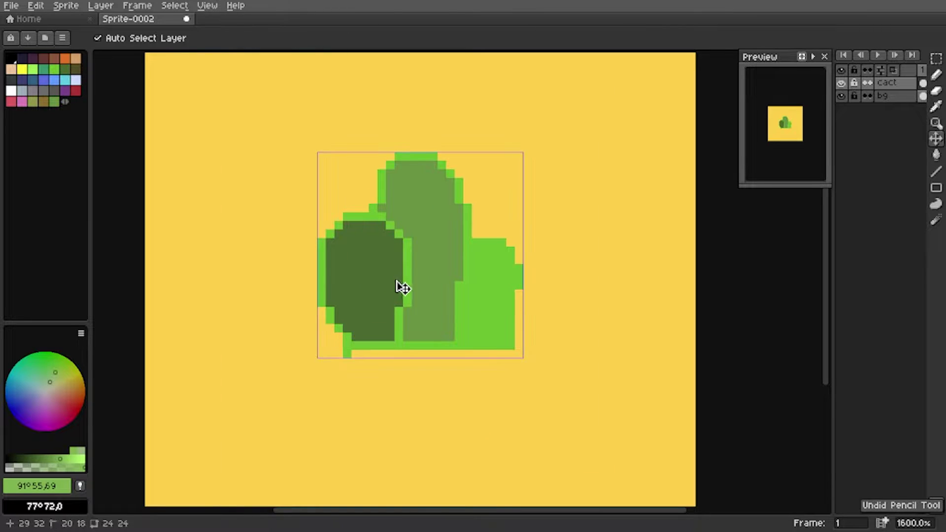
- Sample the middle lobe's green #689241 and paint over the bright outline along its bottom edge
scroll(415, 335, down, 1)
scroll(416, 335, up, 3)
key(i)
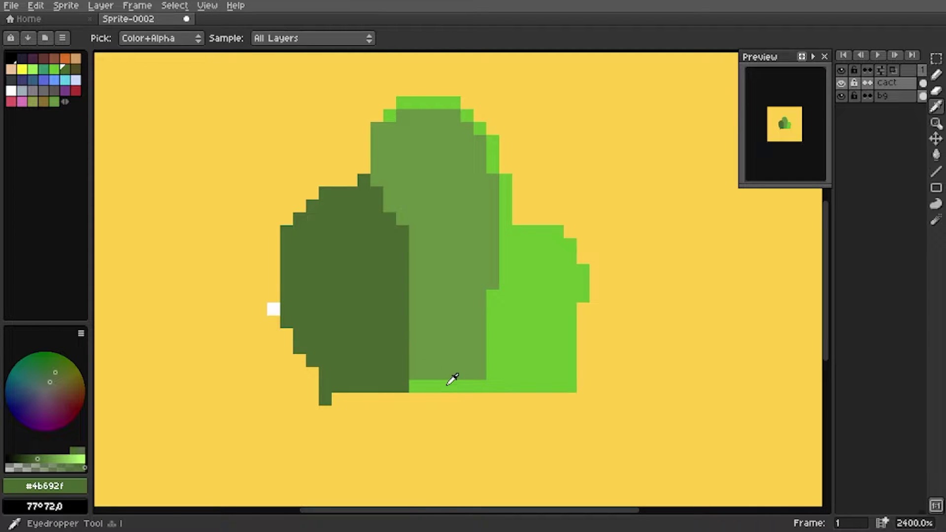
click(441, 365)
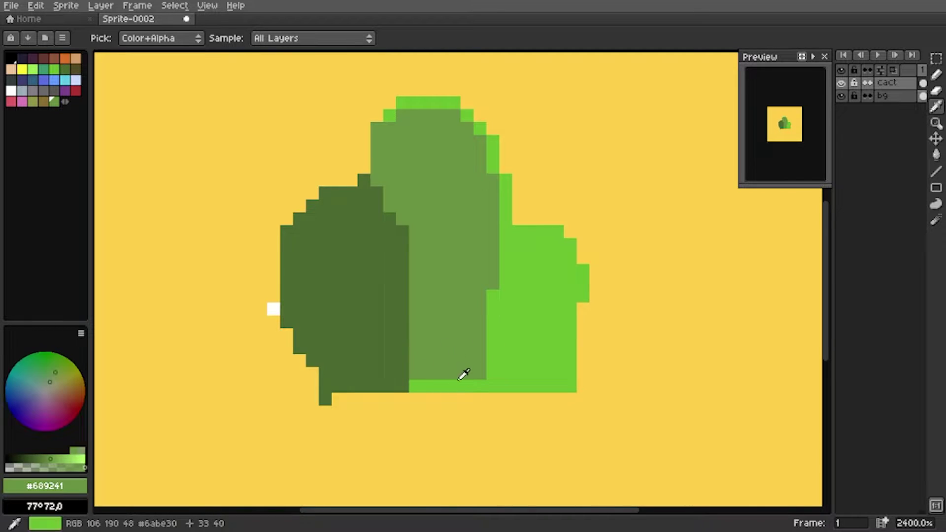
key(b)
drag(429, 386, 506, 381)
scroll(440, 243, up, 1)
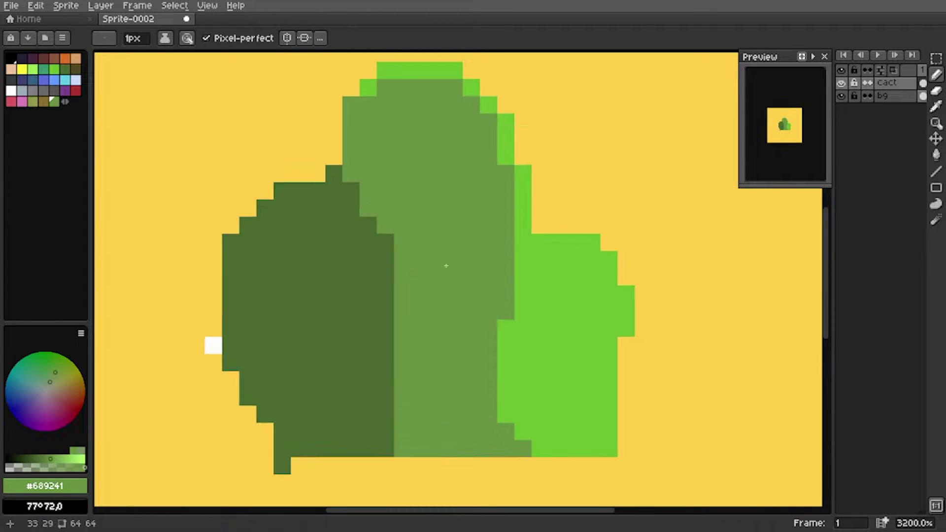
- Fill the remaining bright outline segments on the middle lobe's right side and top with #689241
key(g)
click(522, 182)
click(506, 139)
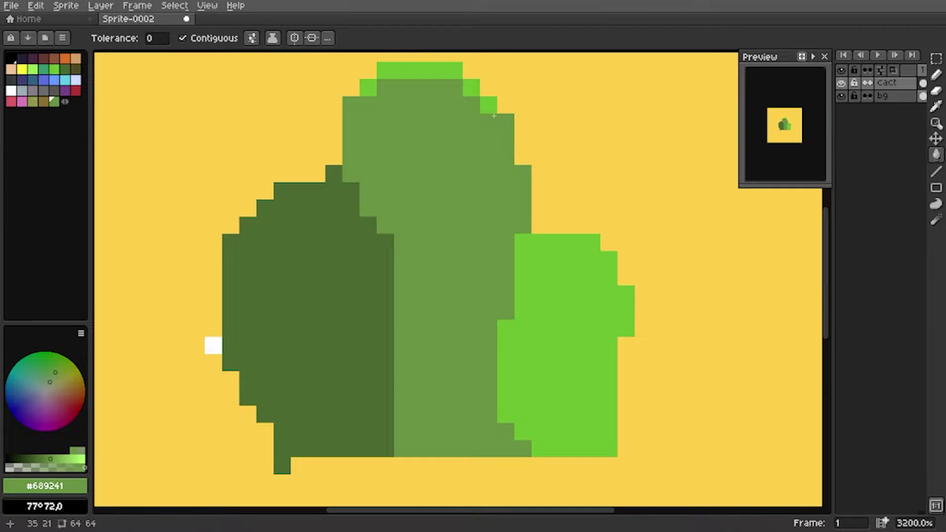
click(471, 88)
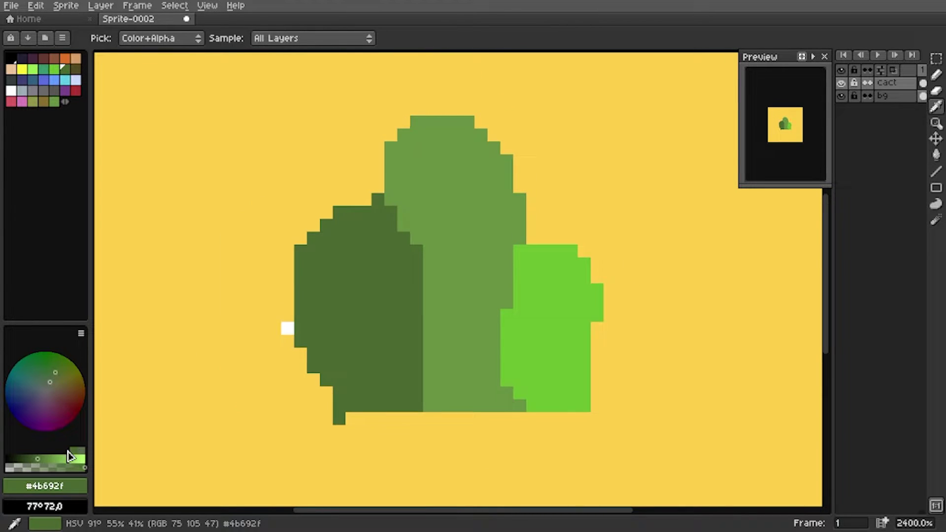
- Sample the left lobe's dark green, lighten it, and draw a highlight along the lobe's upper right edge
click(42, 453)
key(i)
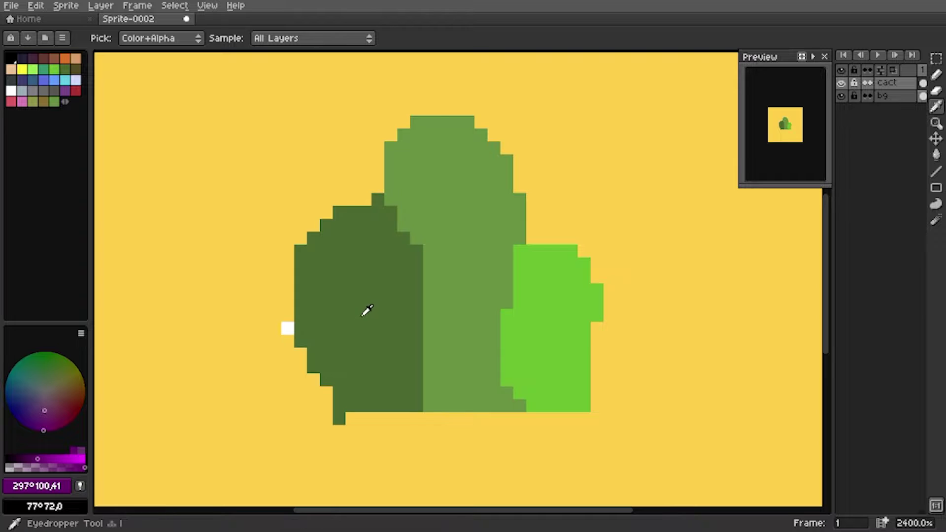
click(365, 313)
drag(40, 451, 65, 455)
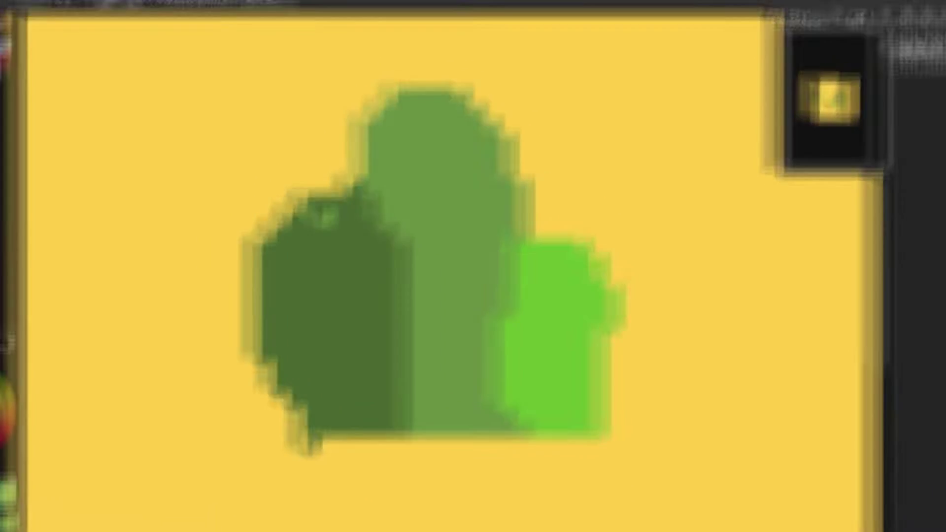
drag(325, 217, 376, 323)
key(ctrl+z)
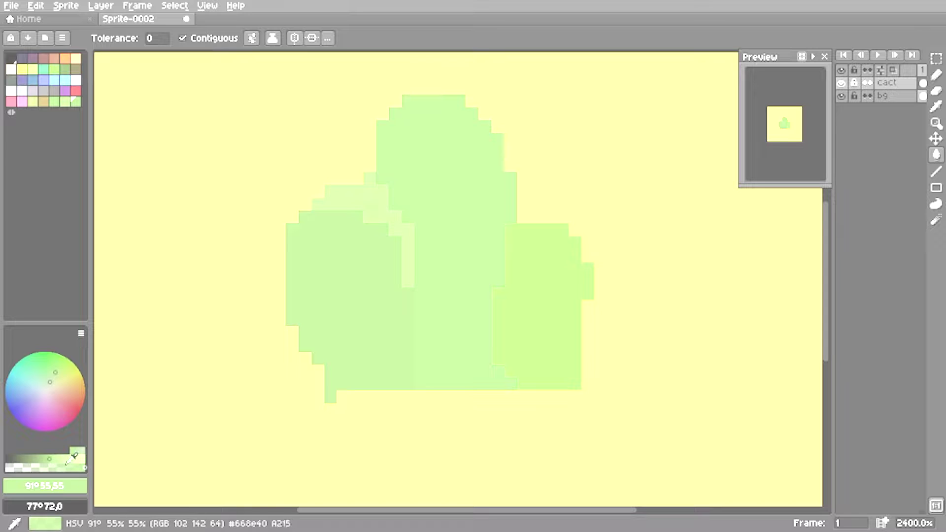
- Recolor the left lobe's body with a mid-green, HSV 91, 55, 50
click(45, 458)
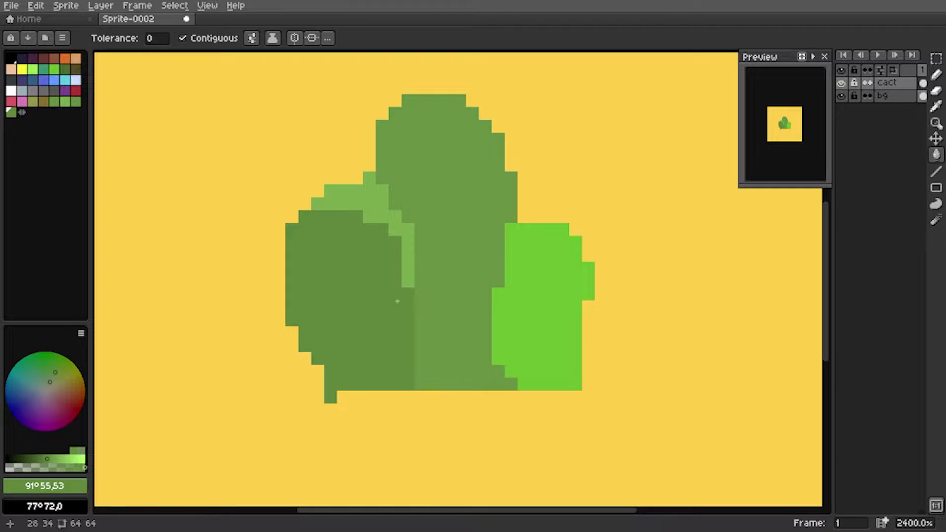
scroll(418, 271, down, 2)
scroll(493, 224, up, 3)
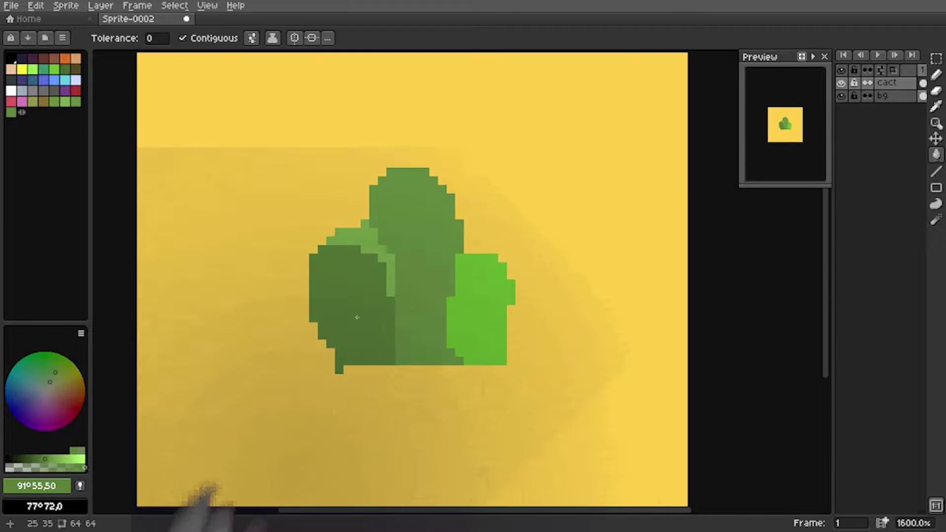
- Recolor the left lobe's highlight with a slightly darker shade of its green
key(u)
key(i)
click(475, 245)
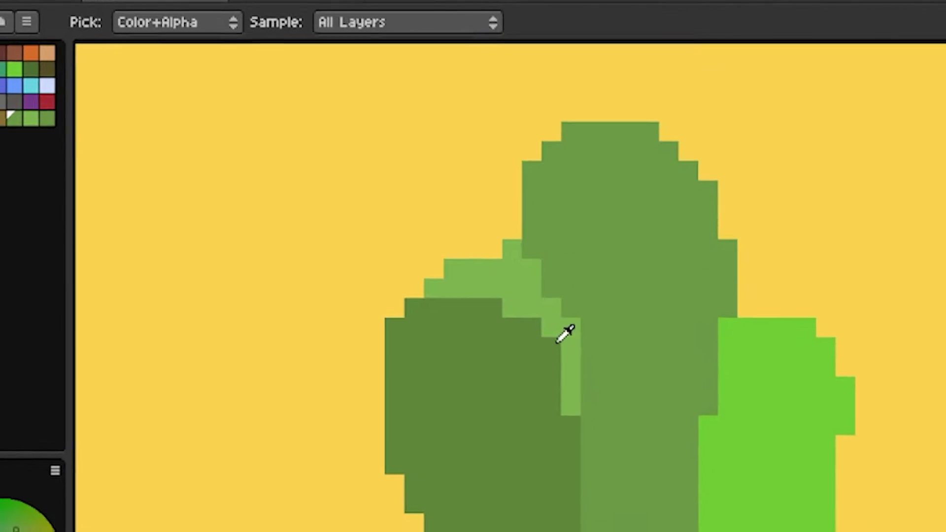
scroll(478, 257, down, 1)
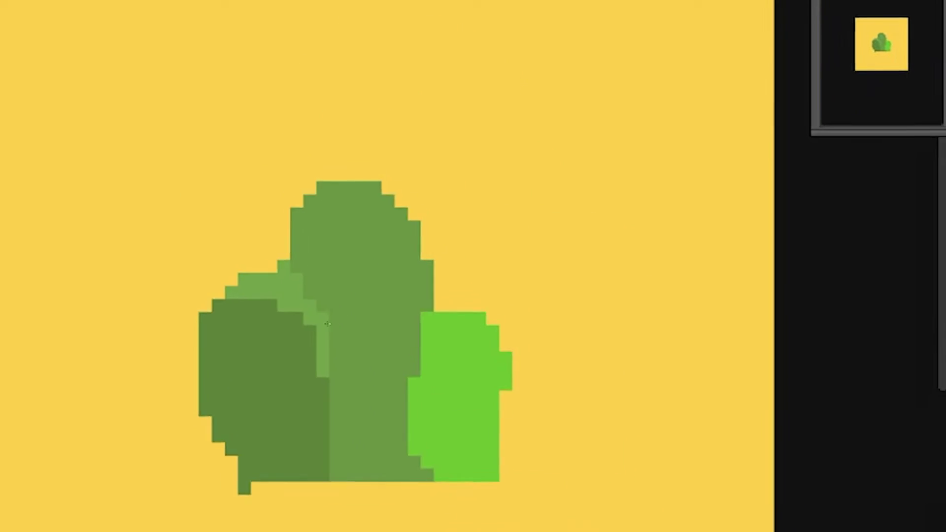
scroll(516, 419, up, 2)
- Draw and fill a highlight band along the middle lobe's top and right edge in HSV 91, 55, 67
key(g)
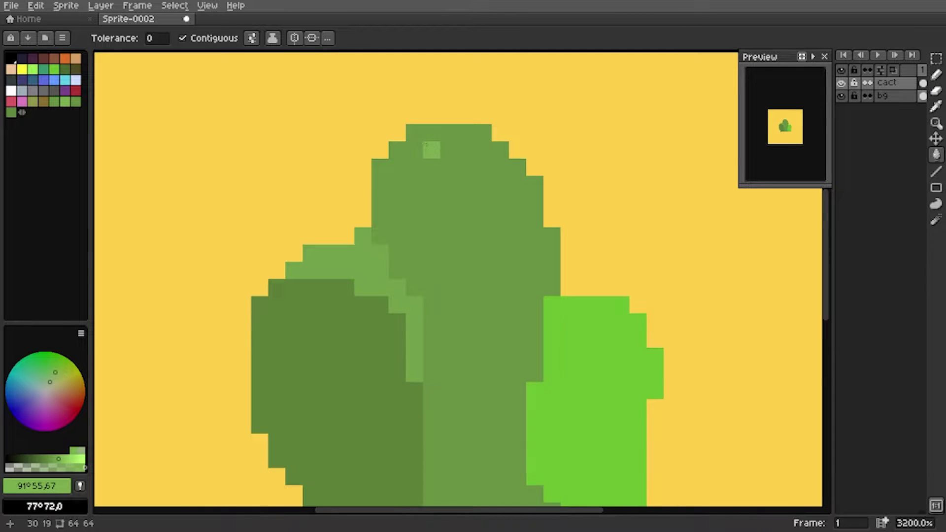
key(b)
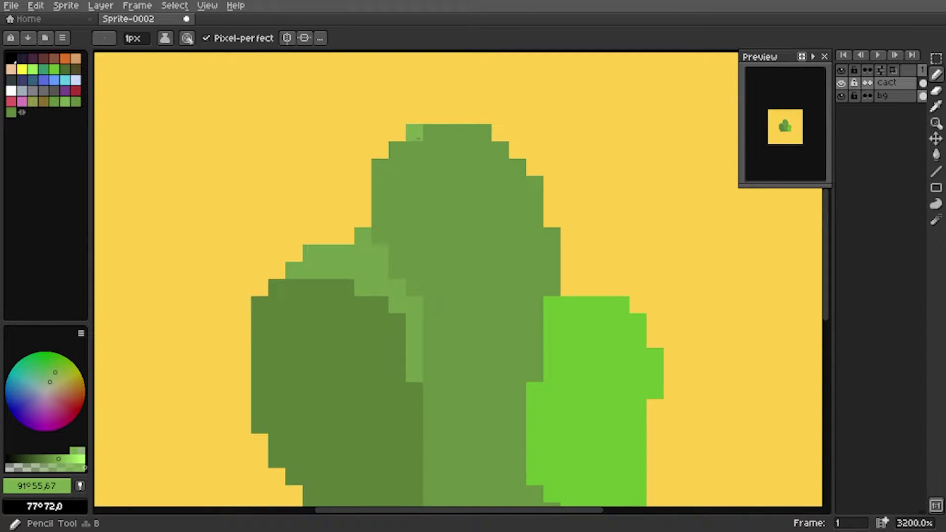
mouse_move(418, 139)
mouse_down()
mouse_move(485, 168)
mouse_move(537, 231)
mouse_move(550, 269)
mouse_up()
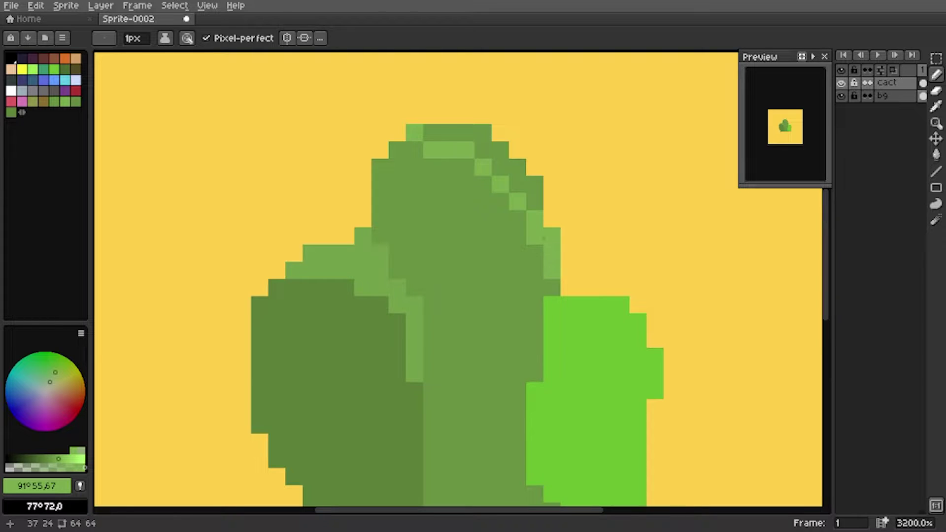
click(550, 238)
key(g)
click(533, 187)
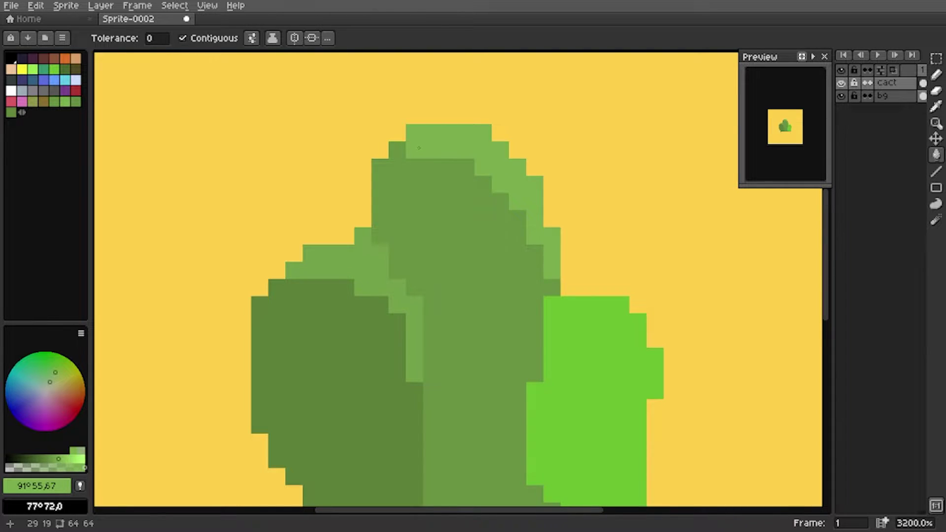
key(b)
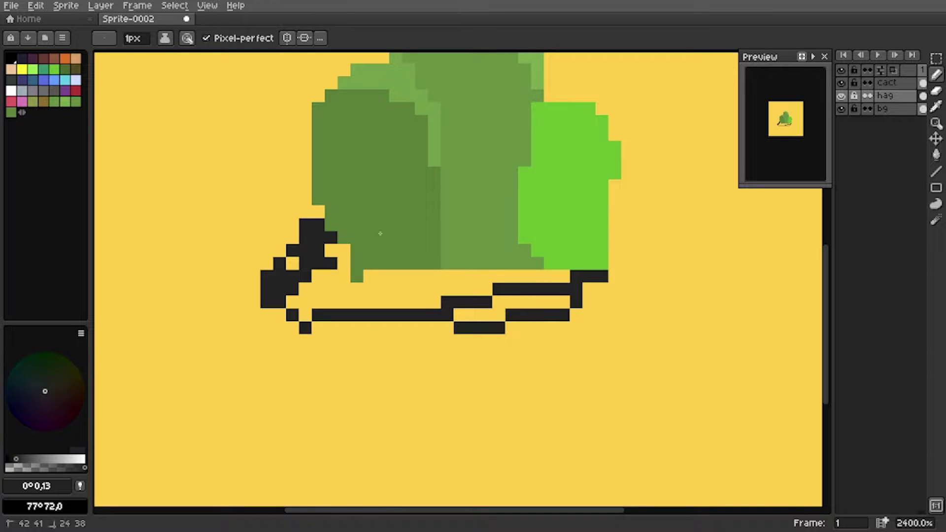
- Fill the outlined ground shadow beneath the cactus with near-black, HSV 0, 0, 13, on the hag layer
key(g)
click(472, 289)
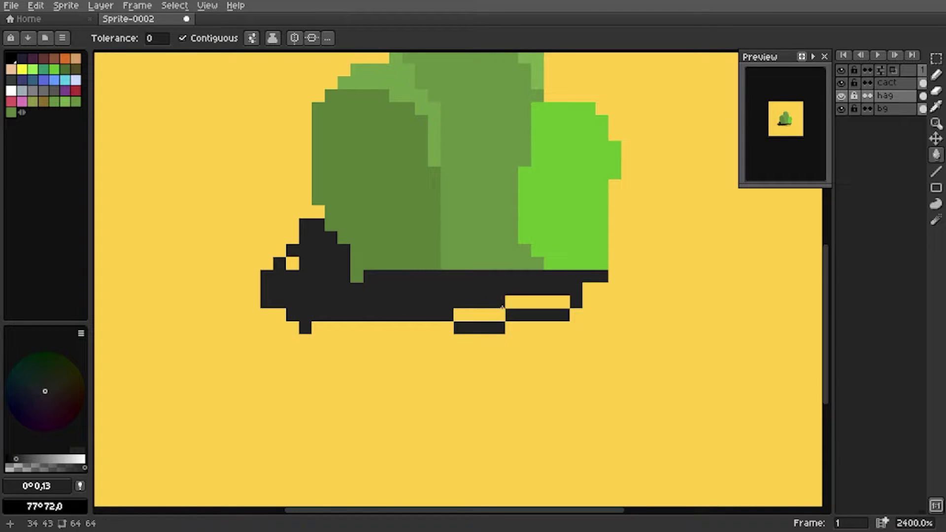
click(502, 307)
scroll(325, 293, down, 2)
drag(344, 299, 394, 312)
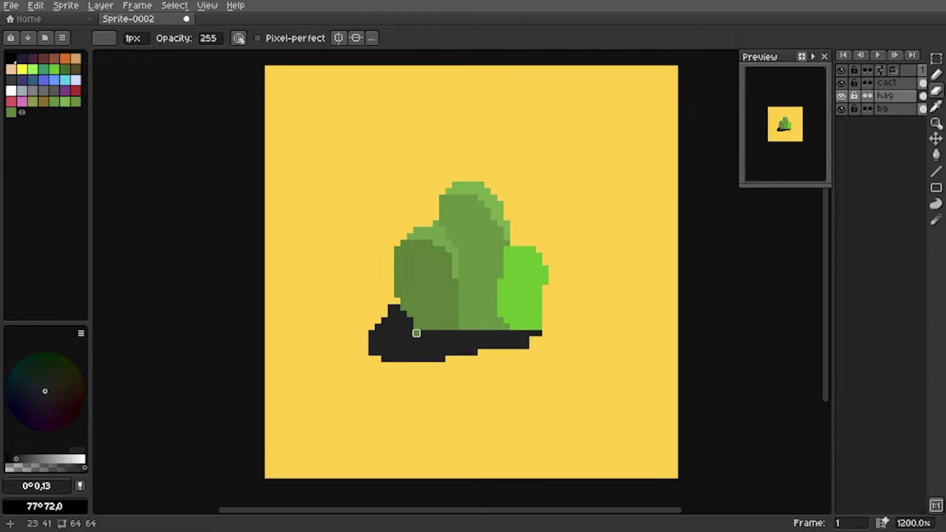
- Sample the right lobe's bright green and refill the lobe with a slightly darker shade on the cact layer
scroll(417, 334, up, 1)
scroll(382, 346, up, 3)
scroll(383, 395, down, 1)
key(i)
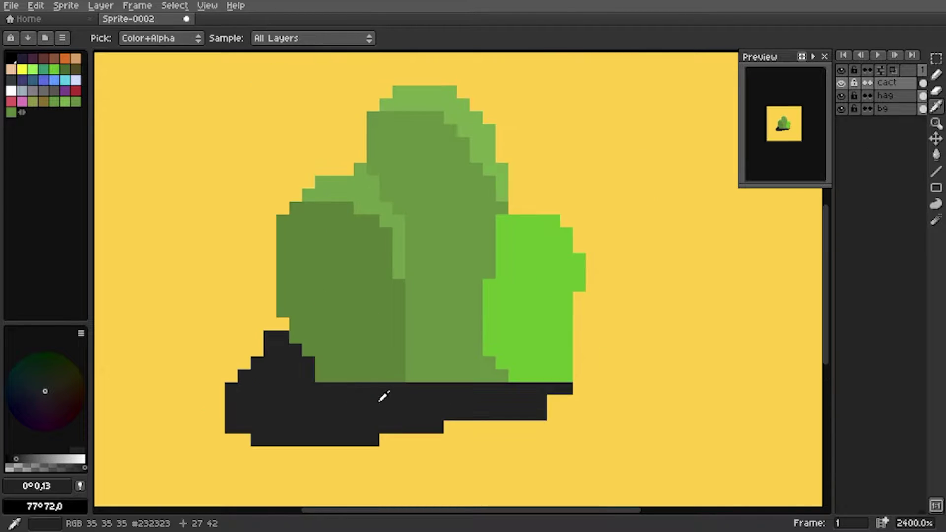
click(536, 289)
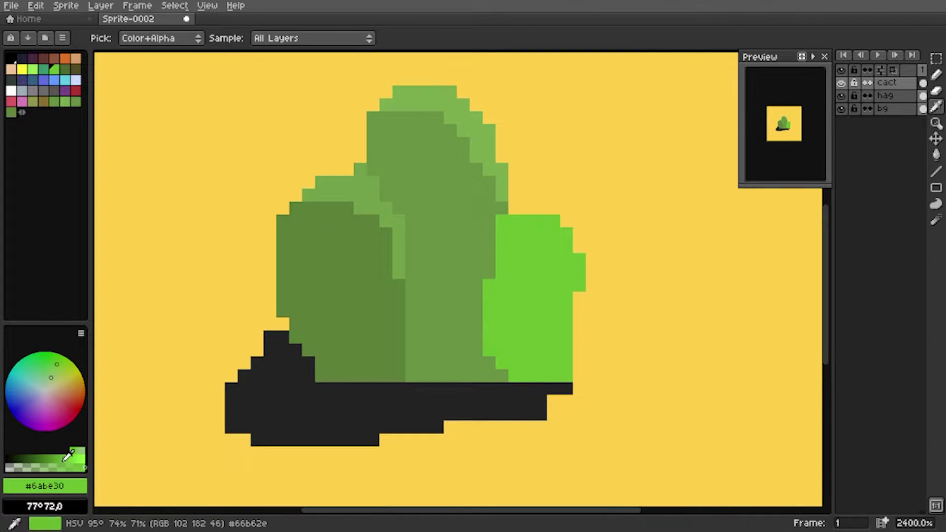
click(55, 459)
key(g)
scroll(549, 291, down, 1)
click(541, 295)
click(56, 459)
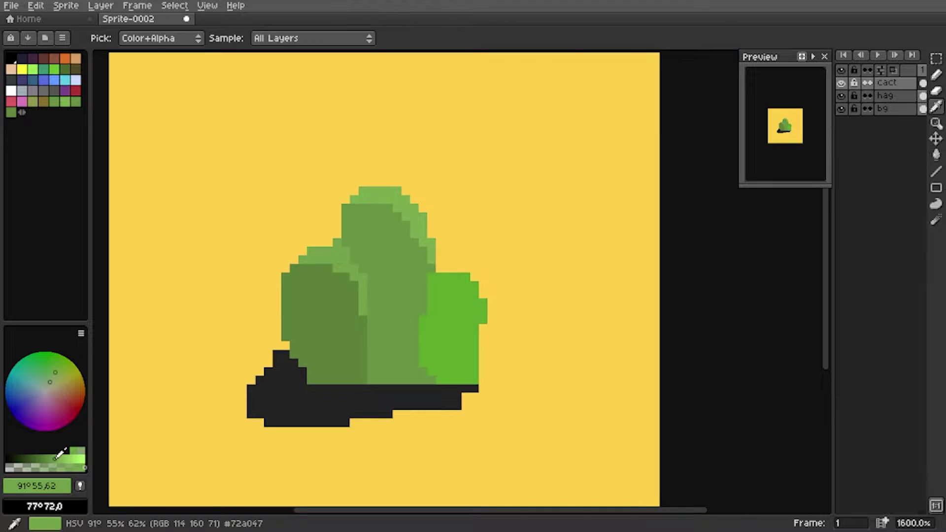
- Highlight the right lobe's upper-right edge in HSV 91, 55, 67 and widen the left lobe by one pixel column in its dark green
click(455, 343)
scroll(454, 344, up, 1)
click(58, 458)
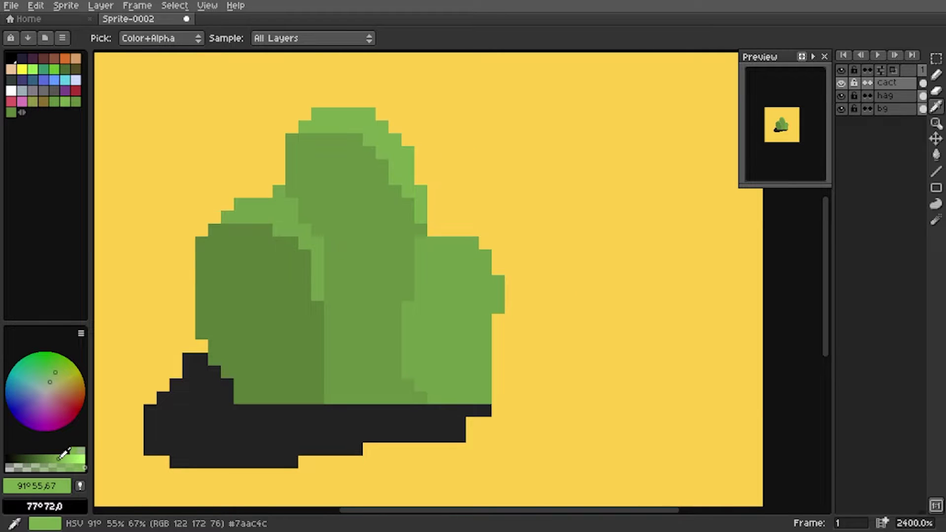
key(b)
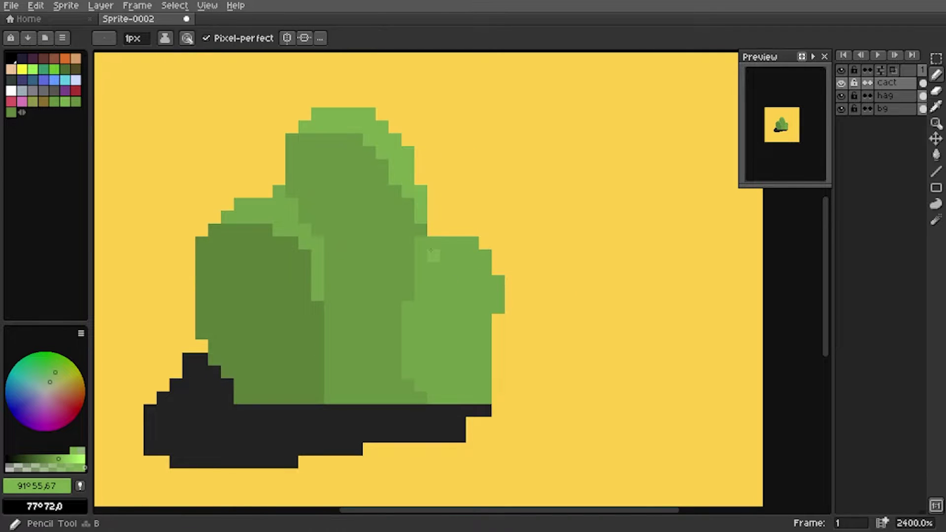
drag(317, 397, 320, 288)
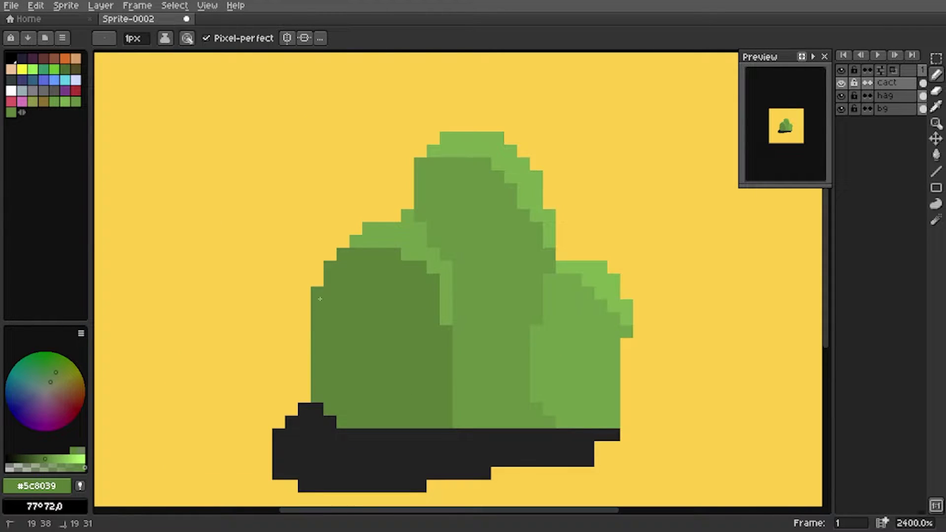
key(v)
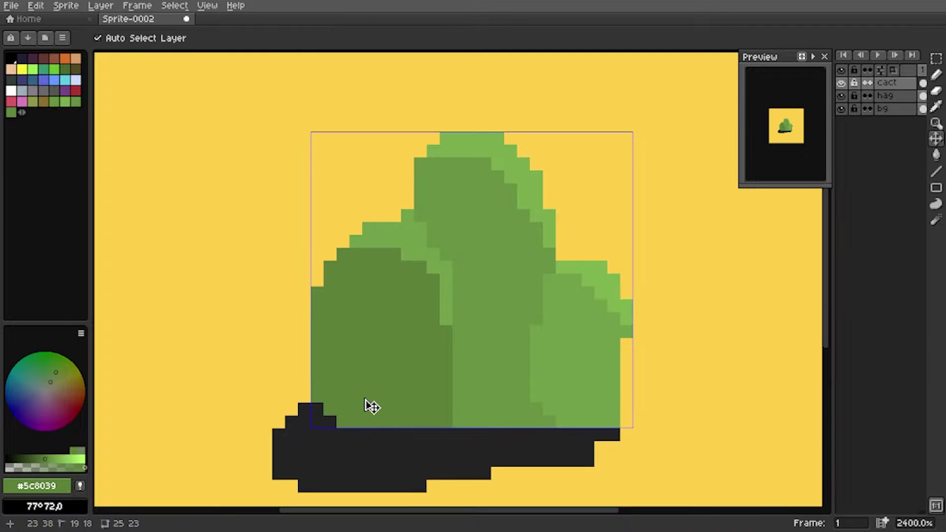
- On a new layer named flow, outline and fill a pink petal atop the middle lobe and paint a yellow flower center beside it
click(416, 249)
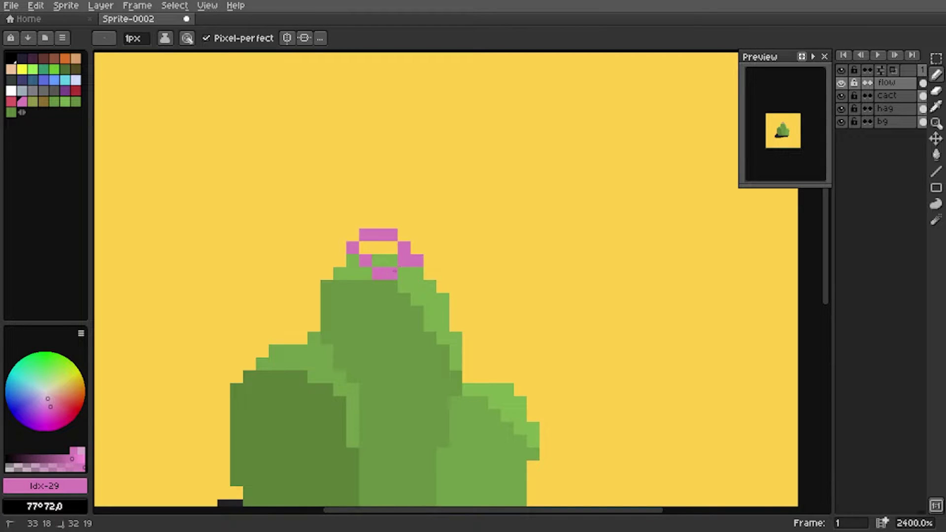
key(g)
click(388, 259)
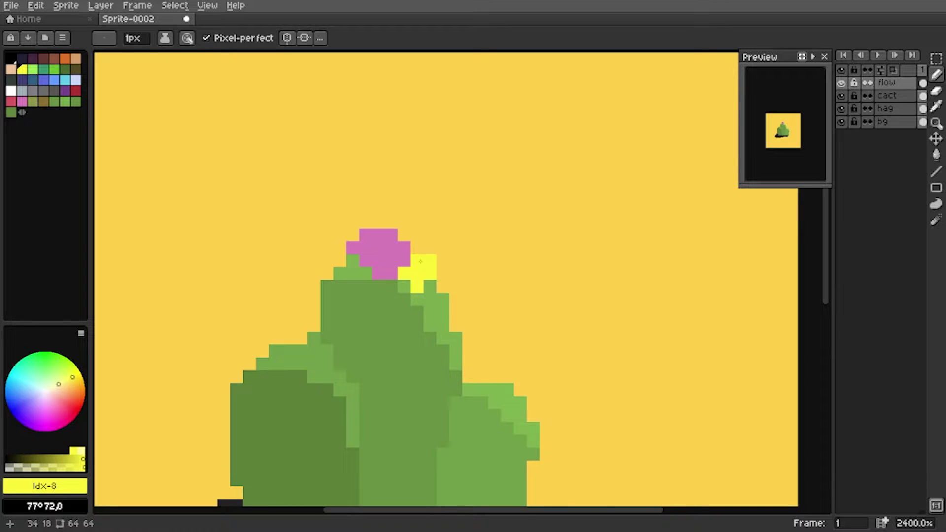
- Sample the petal's pink, #d77bba, and outline and fill a second petal to the lower left of the yellow center
alt+click(401, 259)
drag(404, 286, 392, 333)
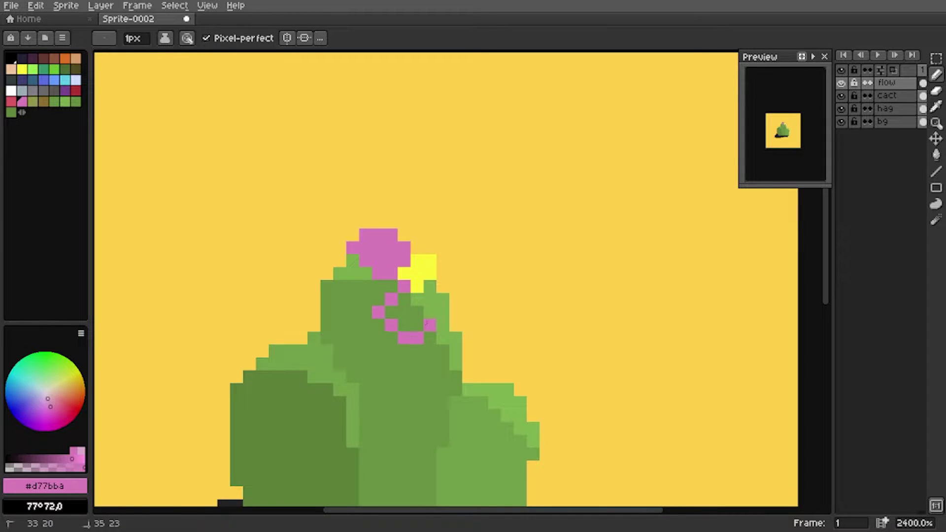
key(ctrl+z)
drag(392, 286, 380, 298)
key(g)
click(396, 321)
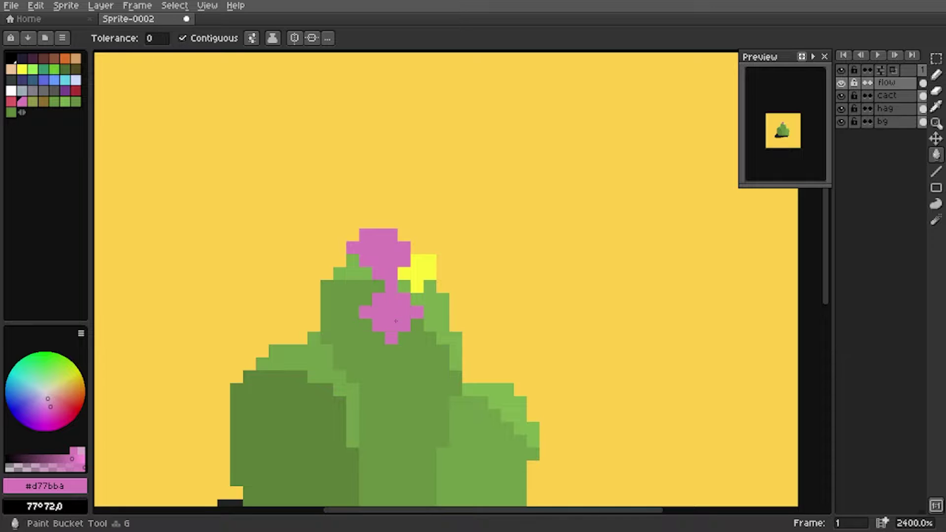
key(b)
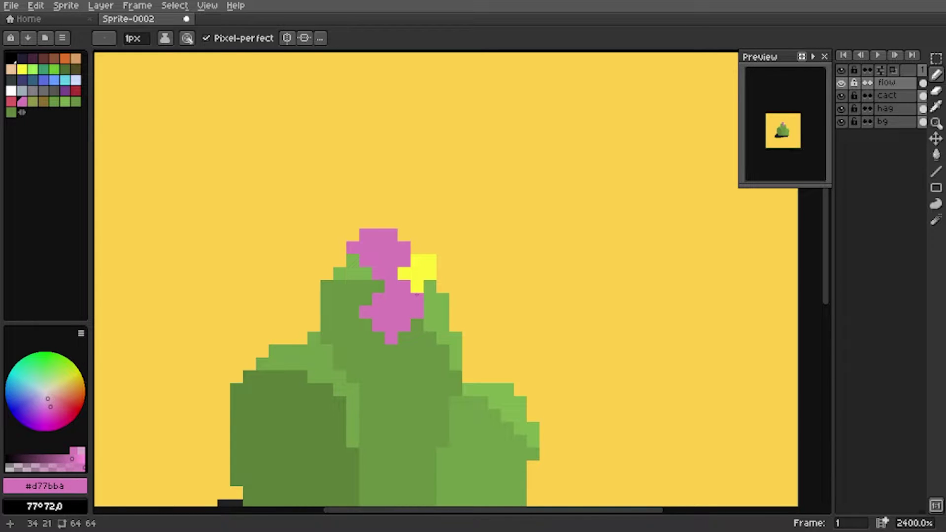
- Enlarge the upper-left petal with extra pink pixels along its top and side edges
scroll(417, 294, down, 2)
scroll(325, 353, up, 4)
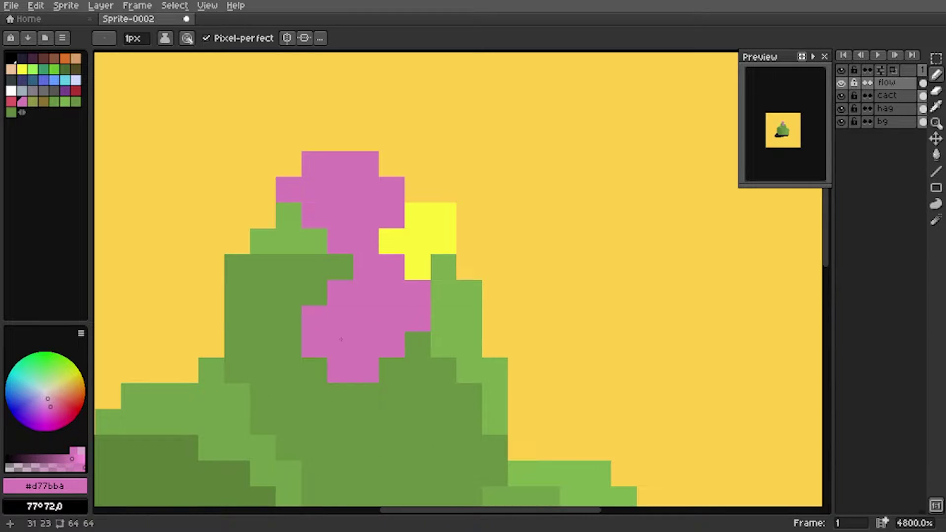
click(289, 164)
click(315, 138)
click(340, 139)
click(380, 159)
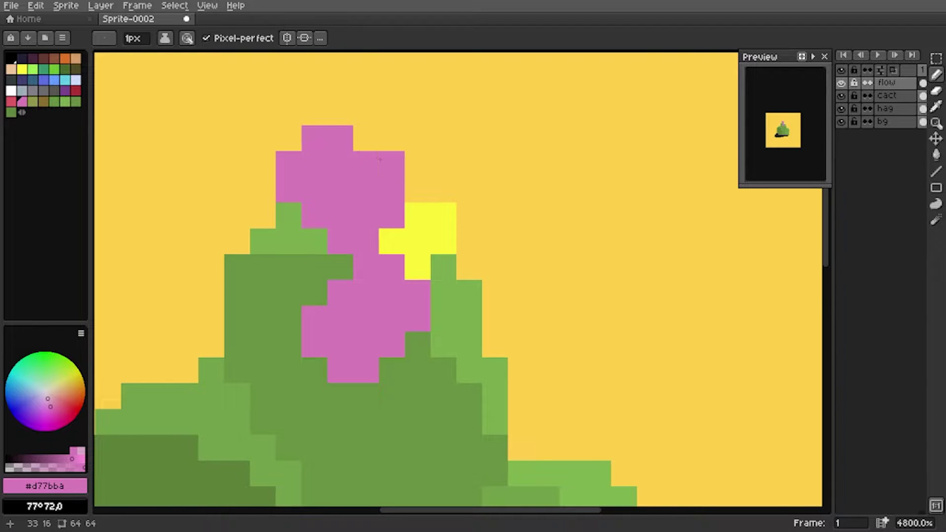
- Outline a third petal to the lower right of the yellow center and fill it with the same pink
scroll(380, 160, down, 4)
scroll(412, 271, up, 4)
click(412, 270)
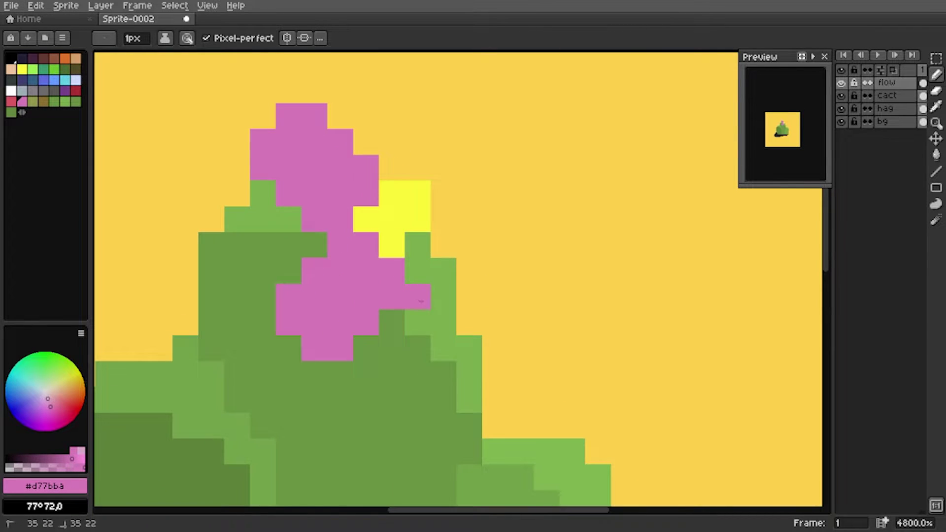
mouse_move(412, 321)
mouse_down()
mouse_move(437, 336)
mouse_move(495, 271)
mouse_up()
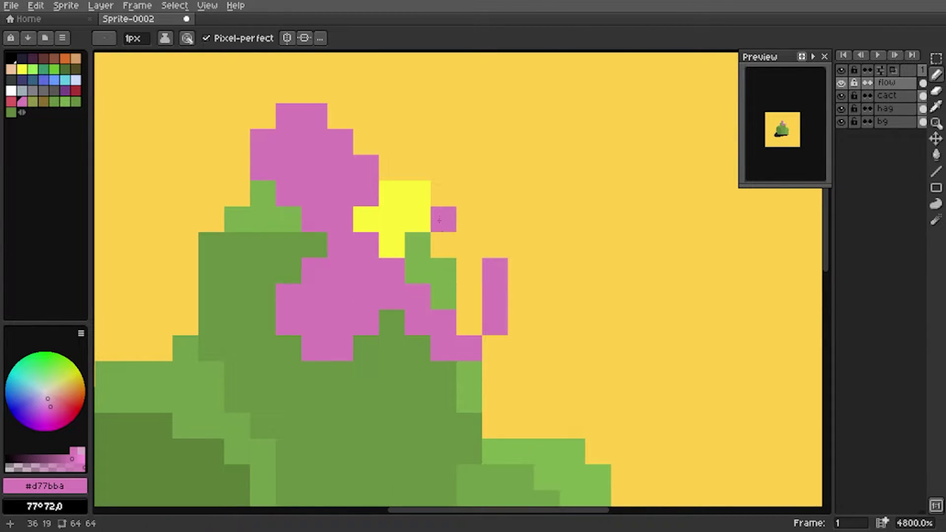
mouse_move(443, 219)
mouse_down()
mouse_move(494, 245)
mouse_move(511, 280)
mouse_up()
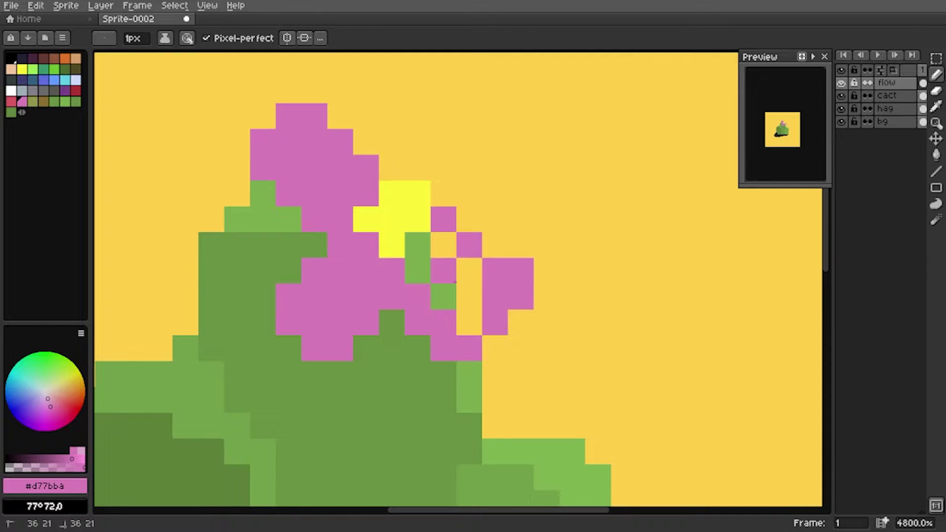
key(g)
click(468, 296)
click(444, 245)
scroll(444, 271, down, 5)
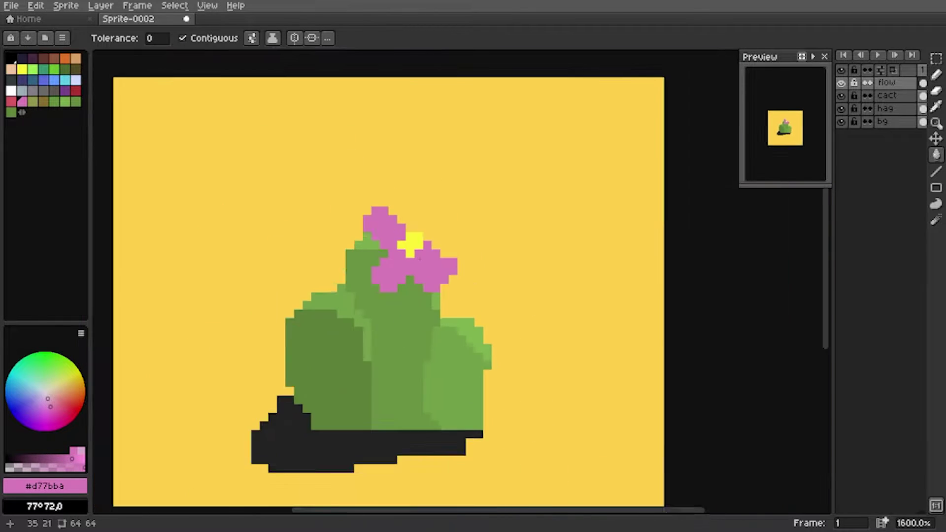
- Erase the pink pixels along the lower-right petal's lower-left edge to separate it from the neighboring petal
scroll(420, 259, up, 3)
key(e)
mouse_move(442, 344)
mouse_down()
mouse_move(416, 319)
mouse_move(416, 293)
mouse_up()
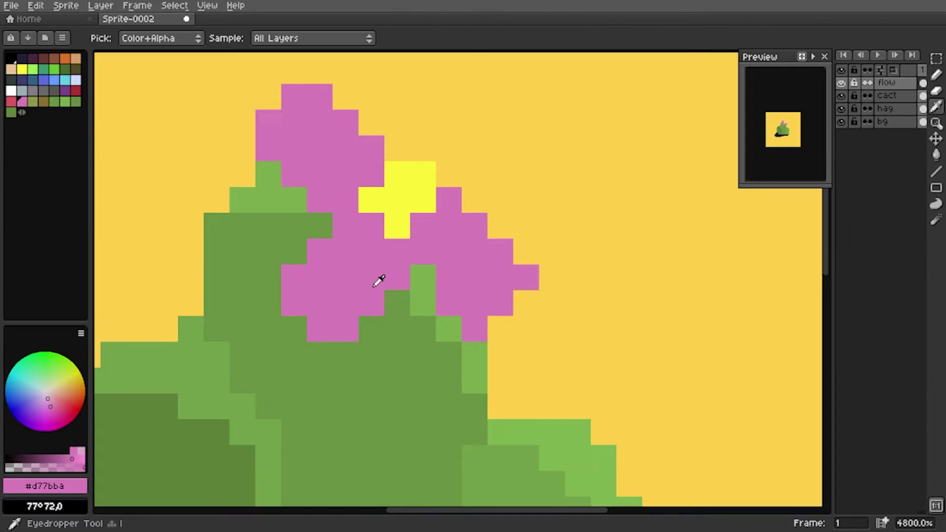
scroll(362, 380, down, 2)
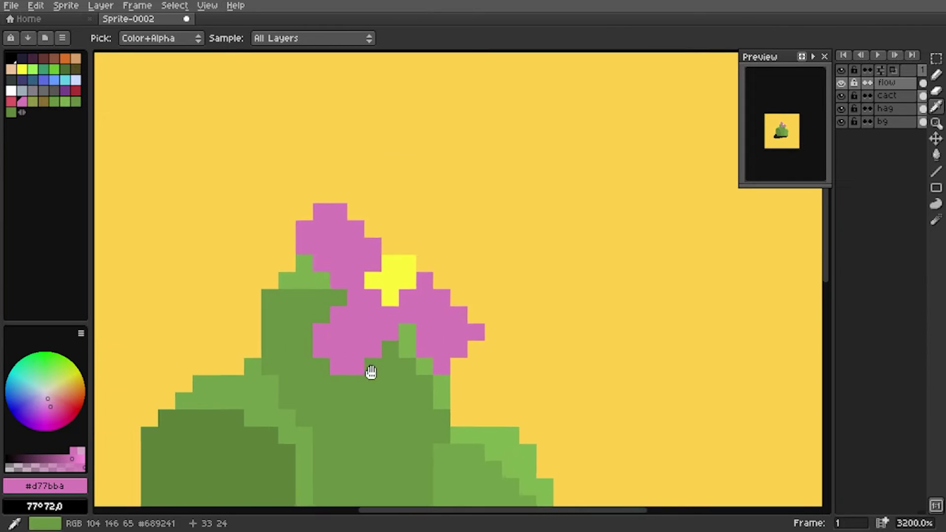
- Draw and fill a fourth pink petal to the upper right of the yellow center
right_click(391, 247)
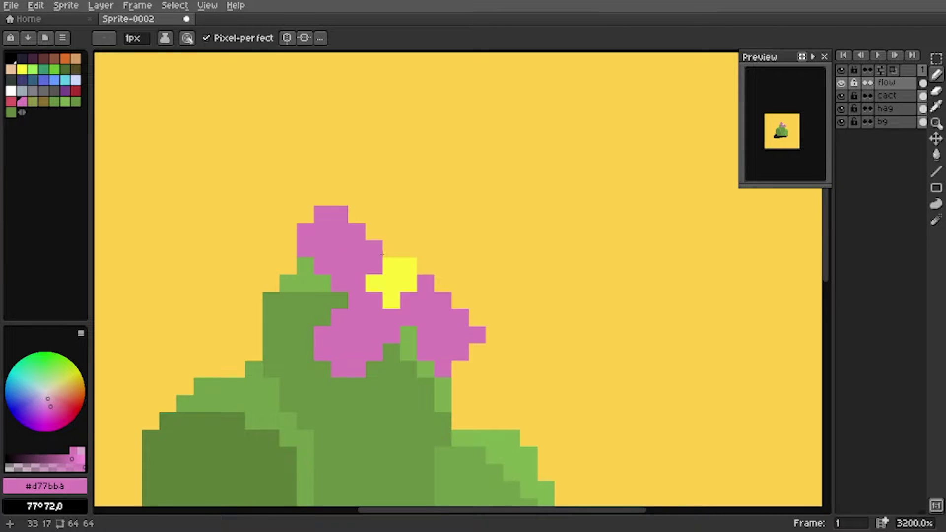
right_click(392, 266)
drag(392, 232, 391, 249)
click(408, 249)
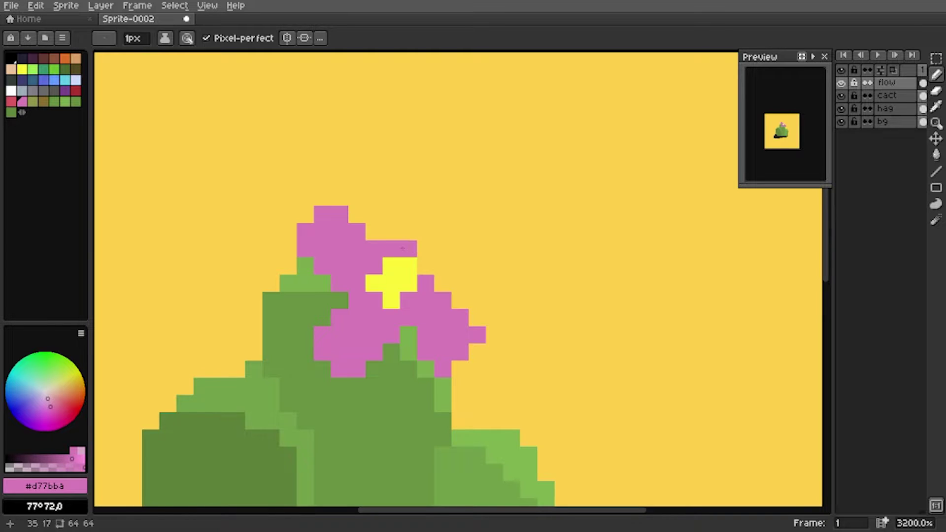
click(408, 232)
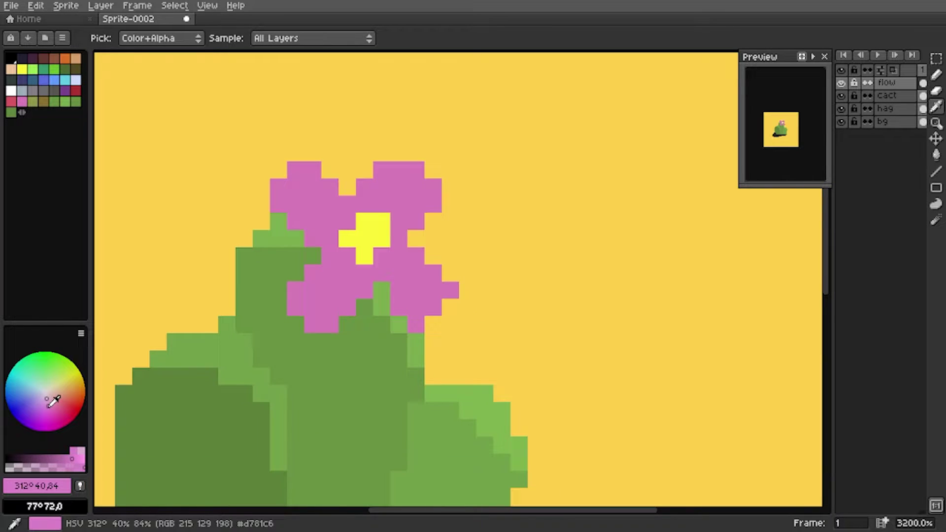
- Shade the lower-left petal in purple, HSV 281, 47, 84
click(40, 407)
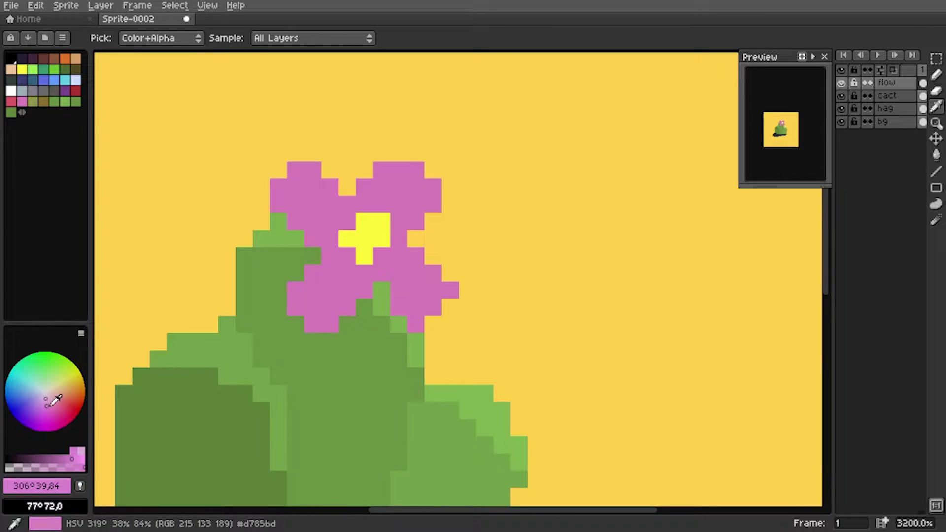
key(b)
key(g)
click(343, 259)
scroll(348, 301, down, 1)
drag(359, 329, 386, 364)
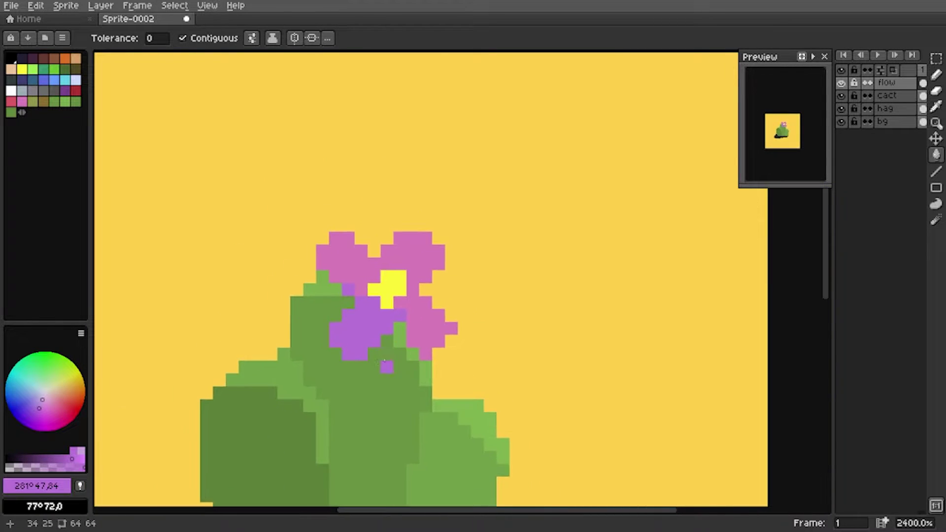
- Outline and fill a purple shadow on the lower part of the lower-right petal
scroll(387, 364, up, 1)
key(b)
drag(422, 301, 437, 317)
key(g)
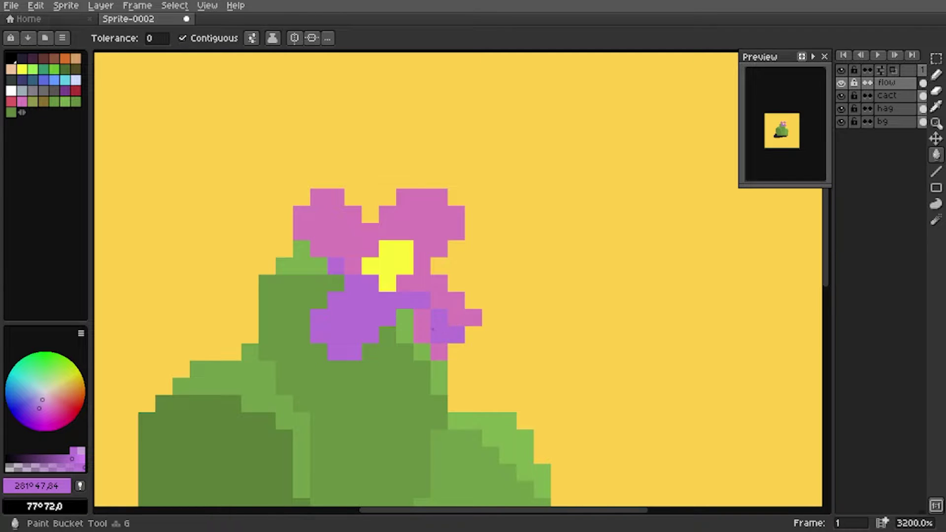
click(433, 335)
key(b)
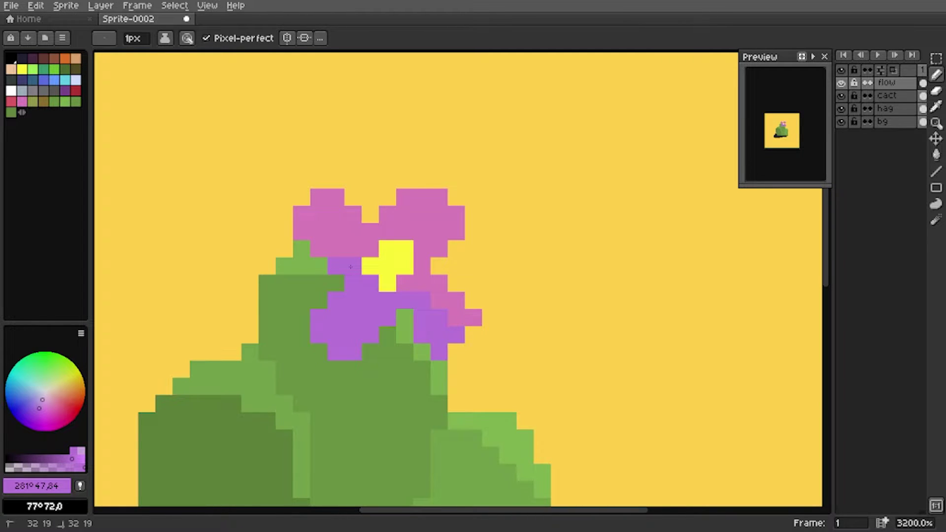
- Sample the flower center's yellow and shade the center's lower part in orange
scroll(350, 267, down, 2)
scroll(418, 248, up, 3)
key(i)
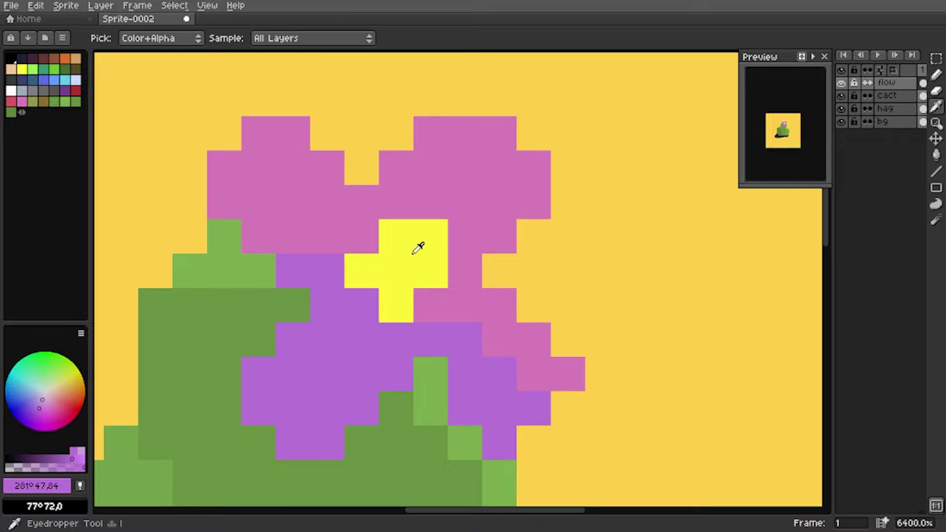
click(413, 254)
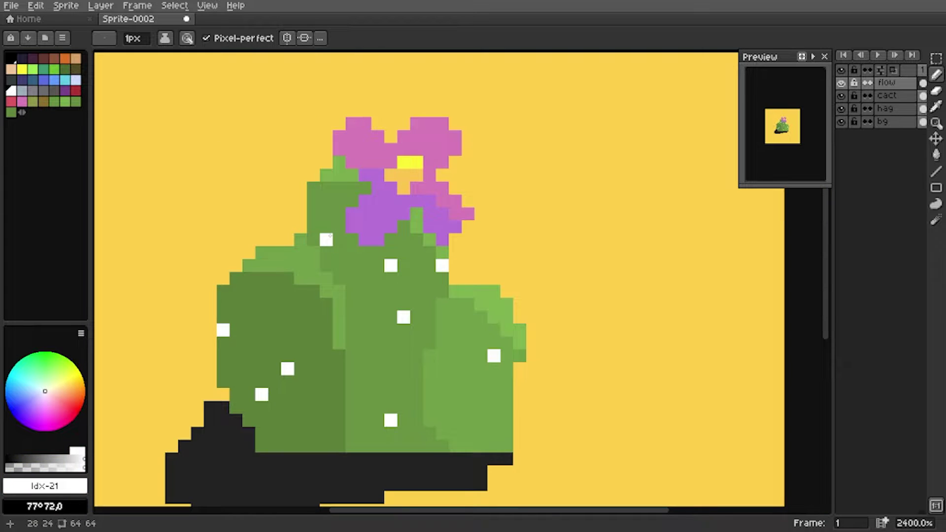
- Scatter single white pixels as spines across the three cactus lobes on the flow layer
scroll(368, 318, down, 1)
drag(373, 317, 438, 267)
scroll(438, 267, down, 1)
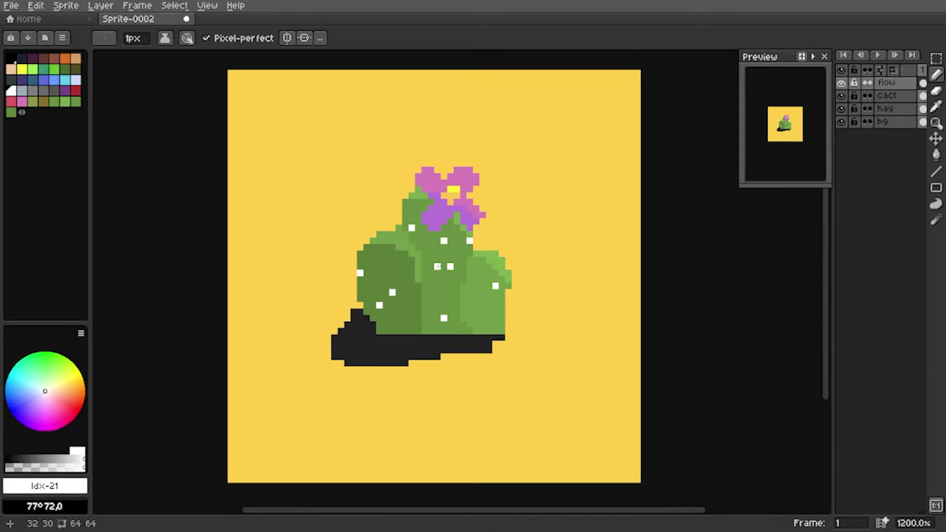
key(i)
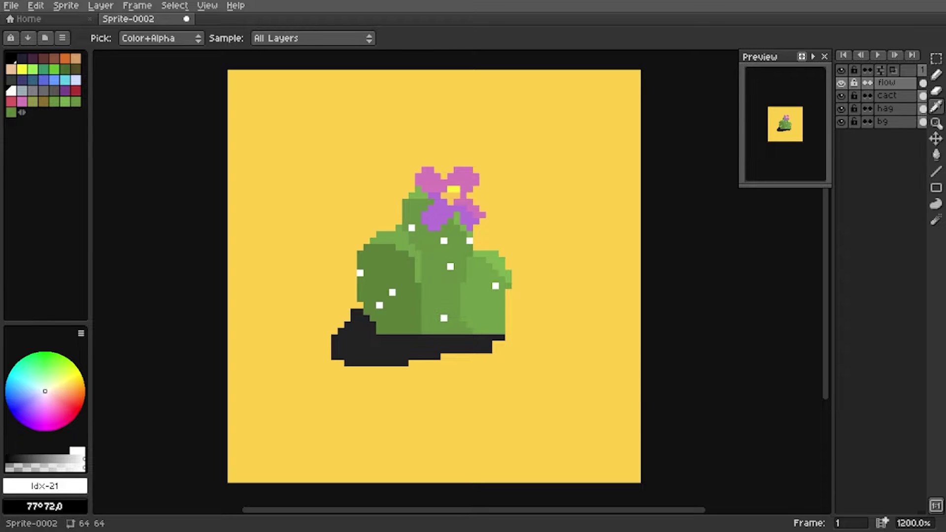
key(b)
scroll(508, 278, down, 2)
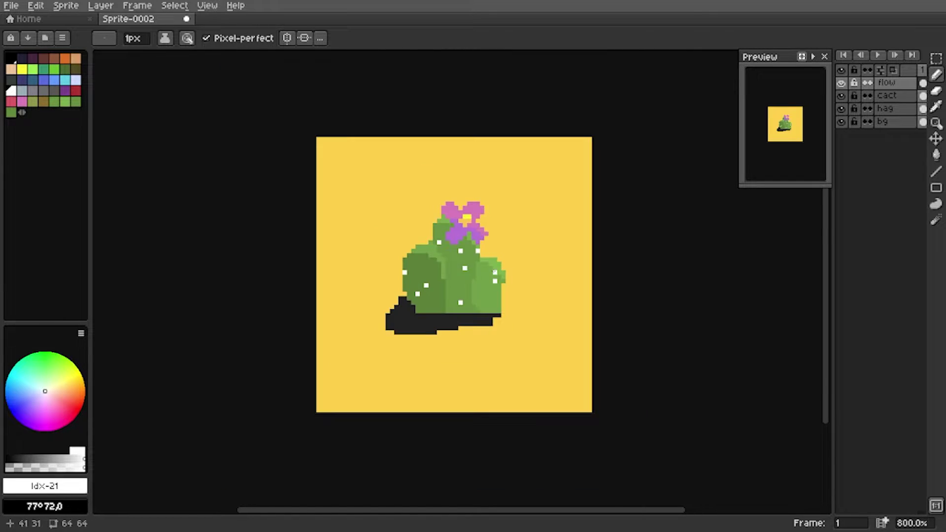
- Draw a horizontal black line along the base of the cactus
scroll(476, 222, up, 3)
click(389, 283)
drag(388, 283, 339, 171)
click(10, 58)
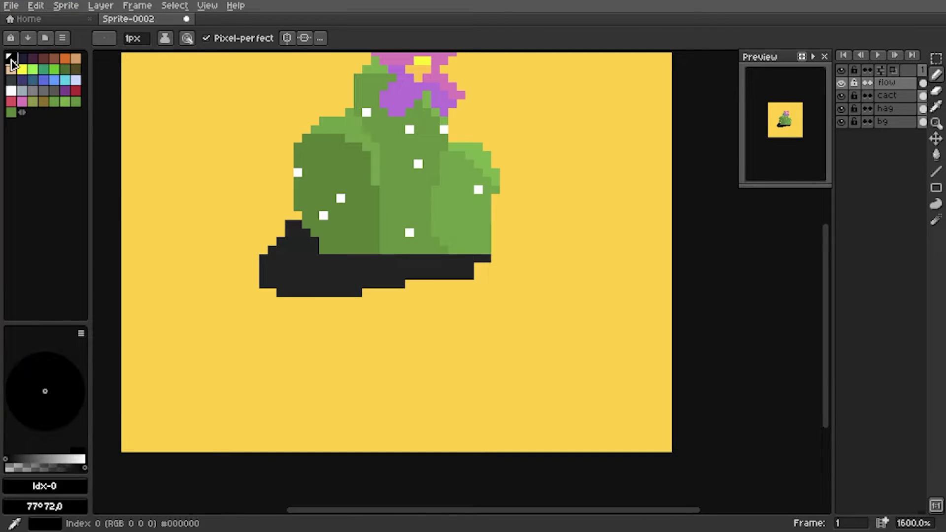
scroll(487, 238, up, 1)
drag(492, 239, 327, 238)
scroll(326, 238, up, 1)
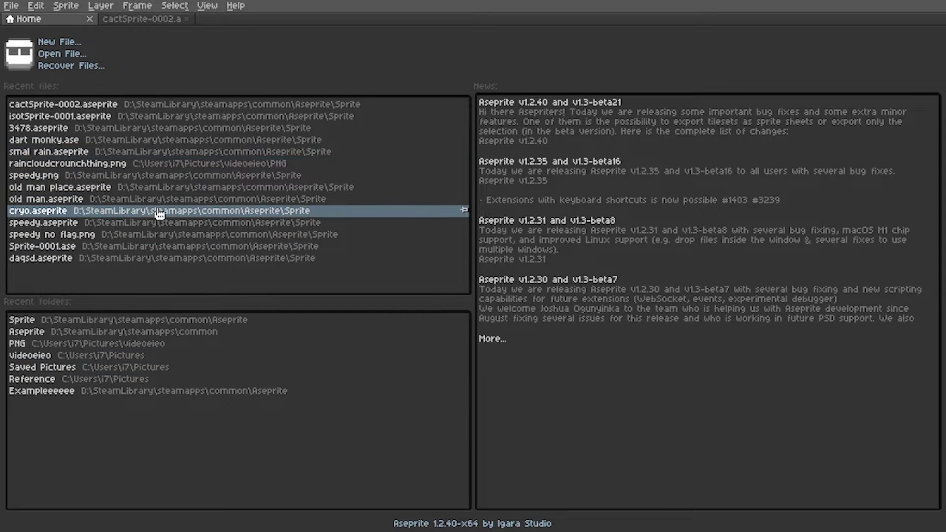
- Create a new 64 × 64 px RGBA sprite with a transparent background
click(54, 47)
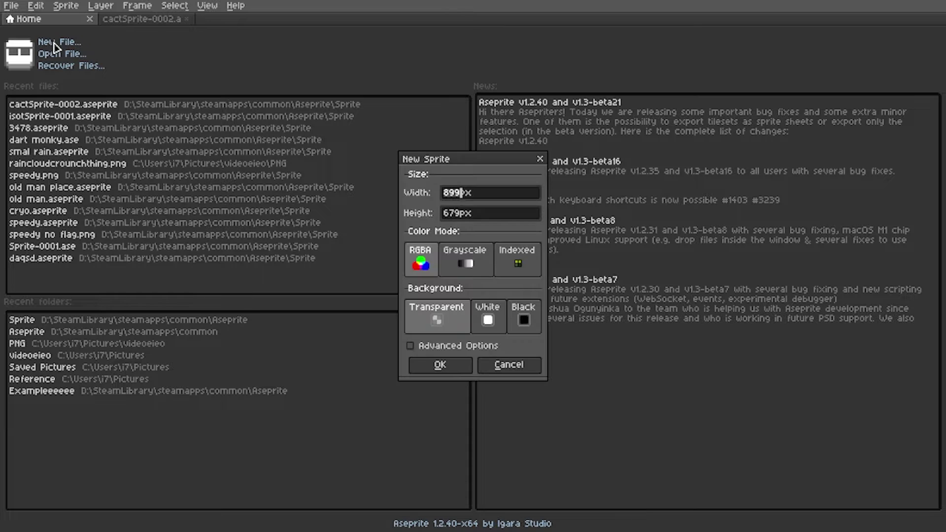
key(Return)
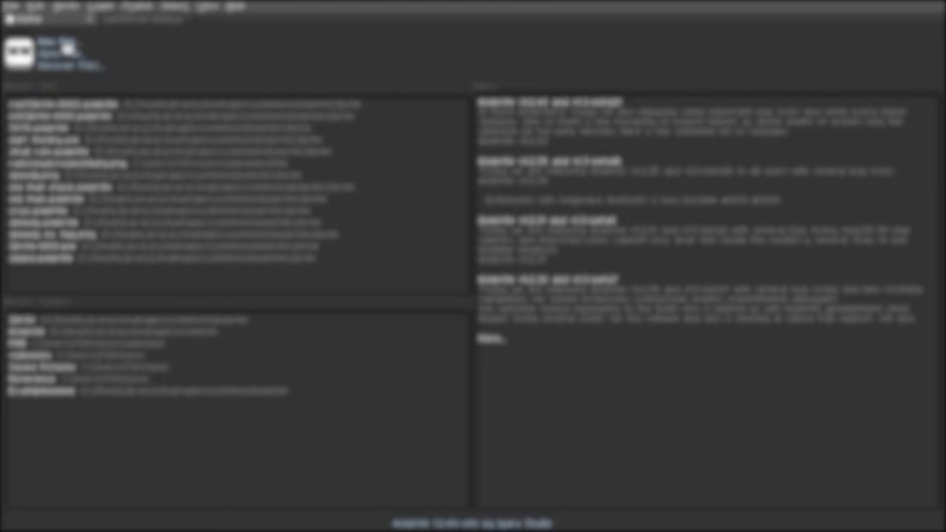
click(63, 43)
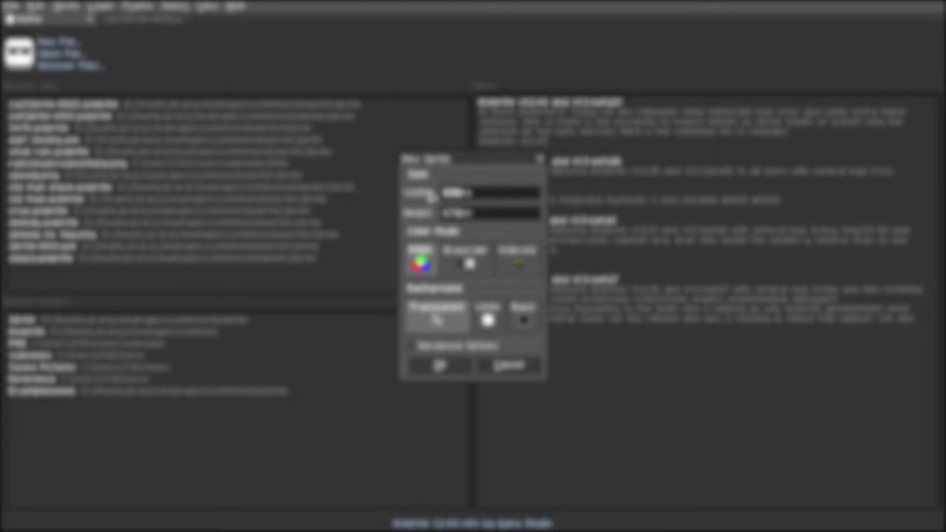
drag(492, 214, 423, 217)
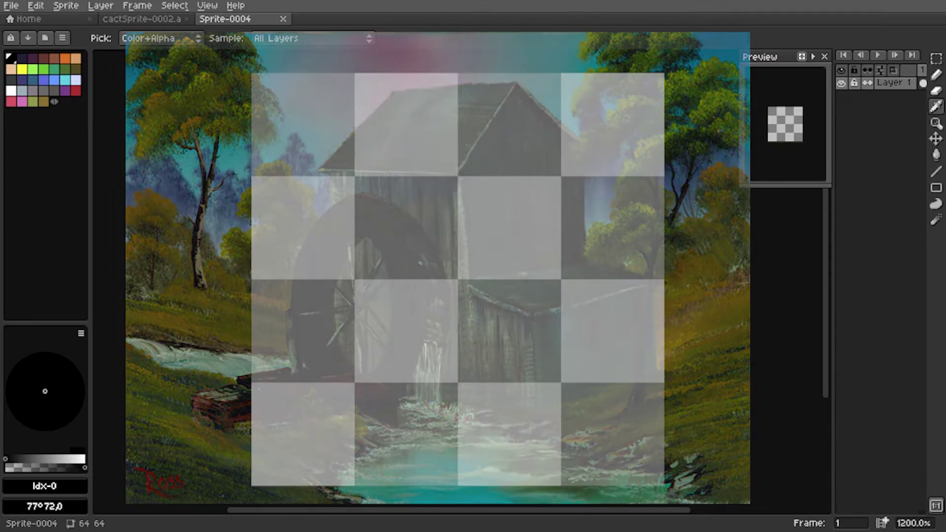
- Add a second layer above Layer 1
key(b)
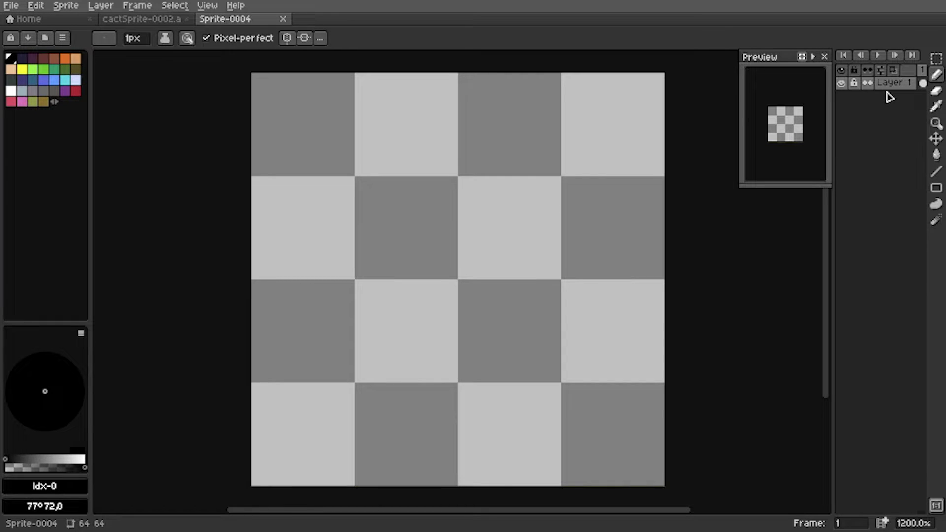
right_click(888, 92)
click(879, 119)
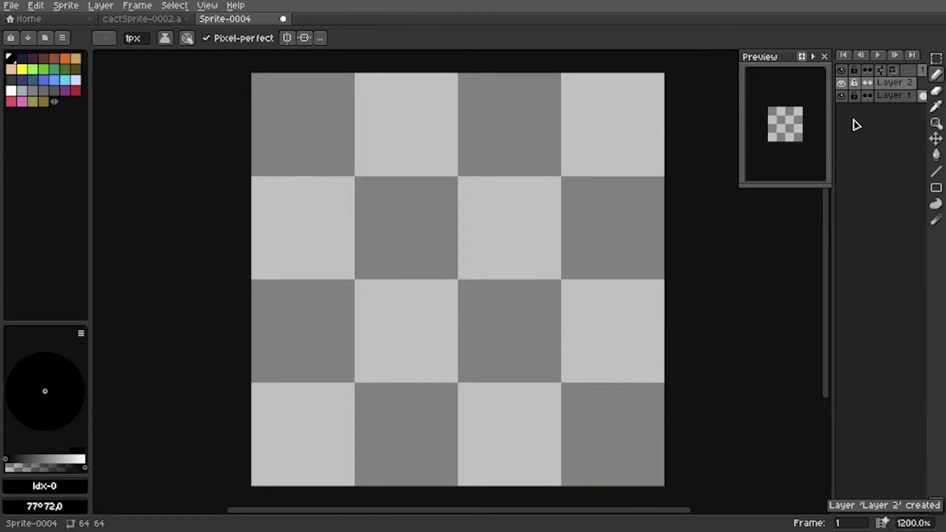
- Trace a dipping hill line in sky blue across the green background and fill the sky above it
key(i)
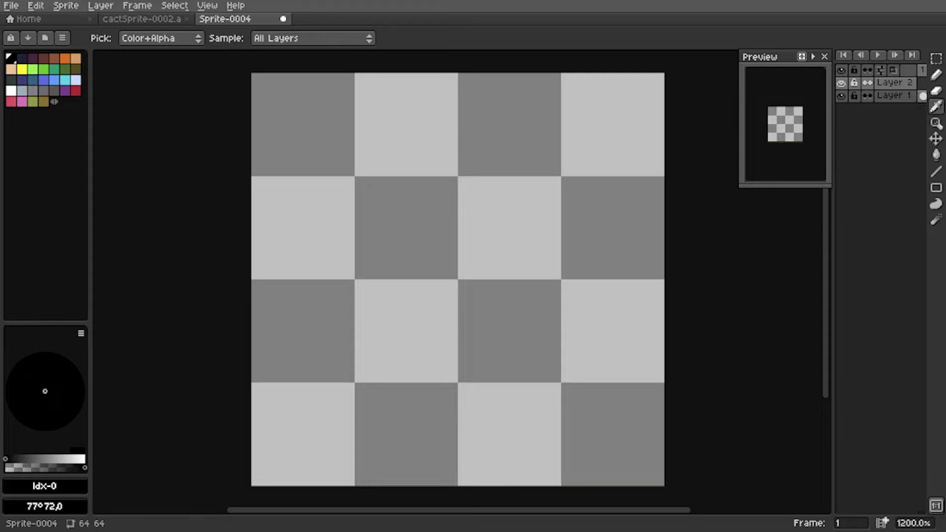
key(b)
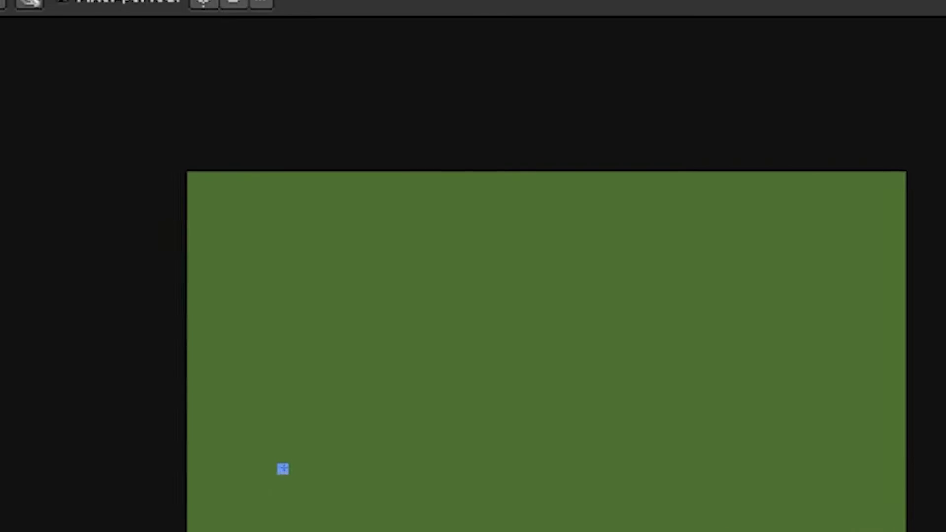
drag(179, 351, 549, 474)
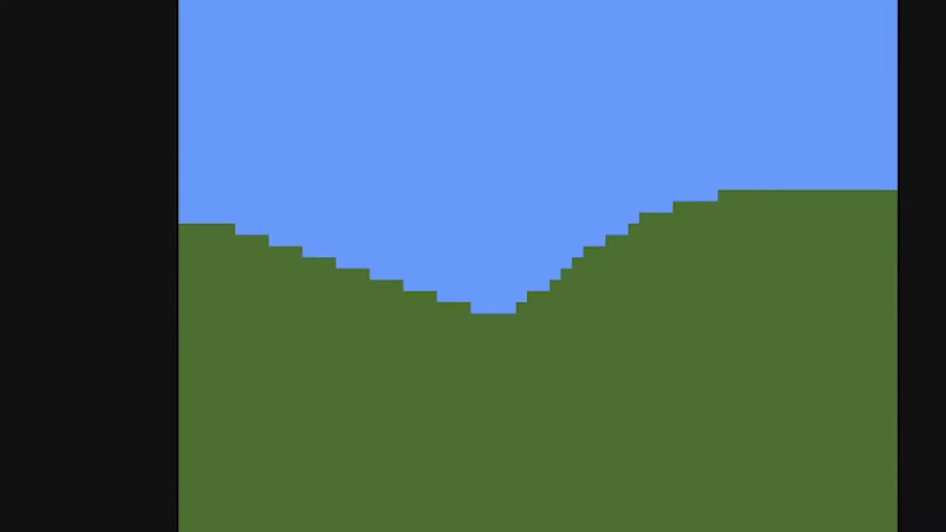
- Name the layers bg and rivr, and paint a light-blue river flowing into a pond on the rivr layer
key(shift+p)
key(Return)
key(shift+p)
key(Return)
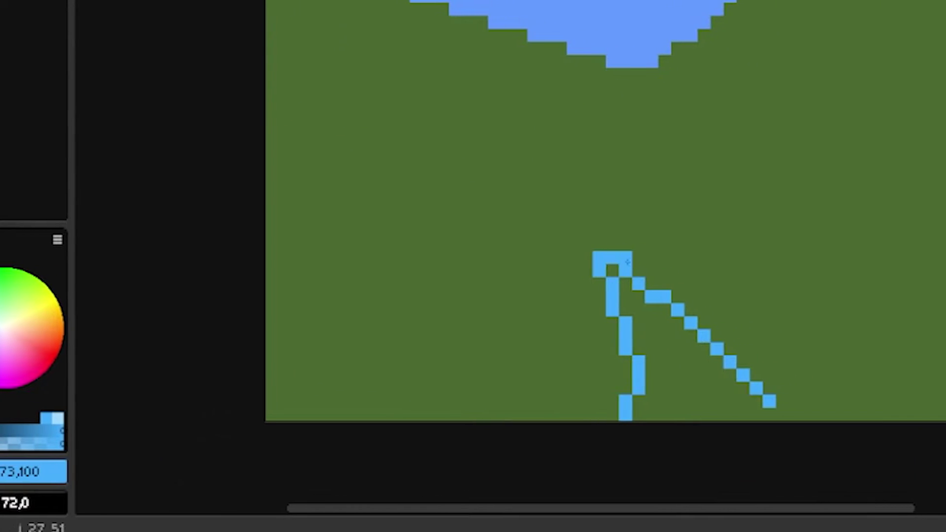
drag(627, 262, 900, 414)
mouse_move(586, 244)
mouse_down()
mouse_move(594, 271)
mouse_move(574, 414)
mouse_up()
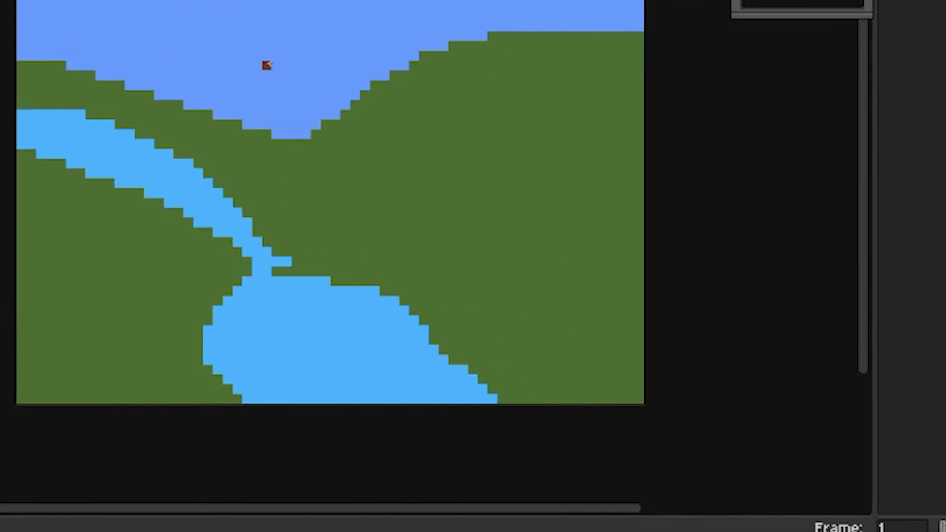
- Draw a dark brown ellipse outline about 24 × 27 px as the water wheel on the obj layer
drag(294, 1, 411, 173)
key(ctrl+z)
click(941, 16)
drag(125, 11, 338, 261)
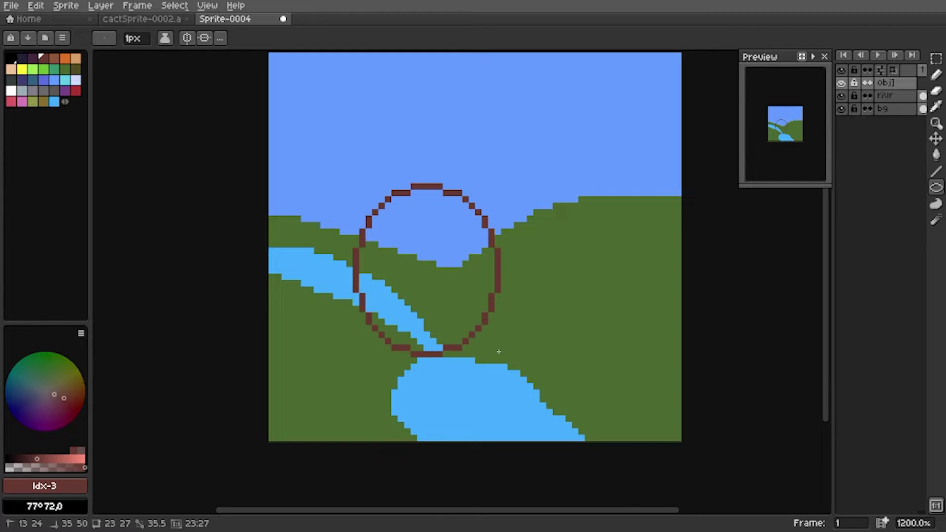
- Try moving the selected ellipse wheel down over the pond's edge, and undo the last wheel change
key(m)
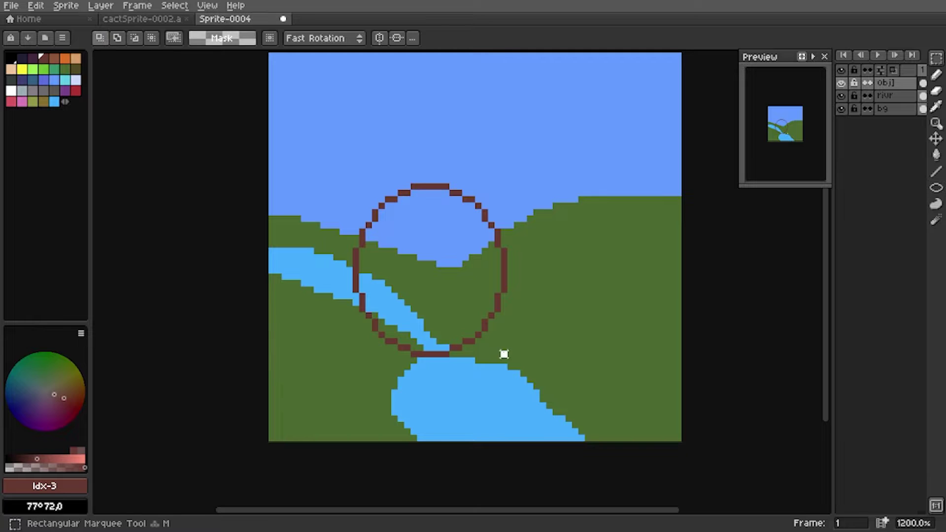
drag(504, 353, 341, 193)
drag(479, 280, 493, 315)
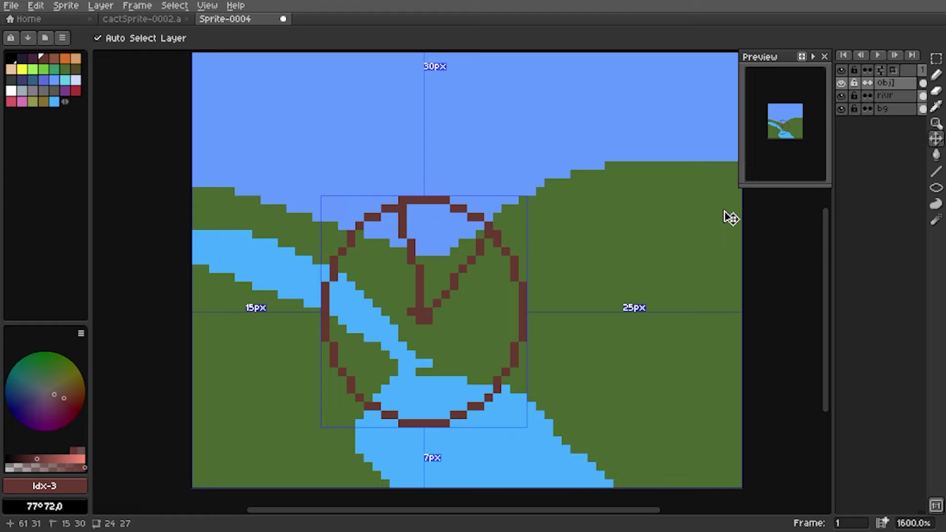
key(ctrl+z)
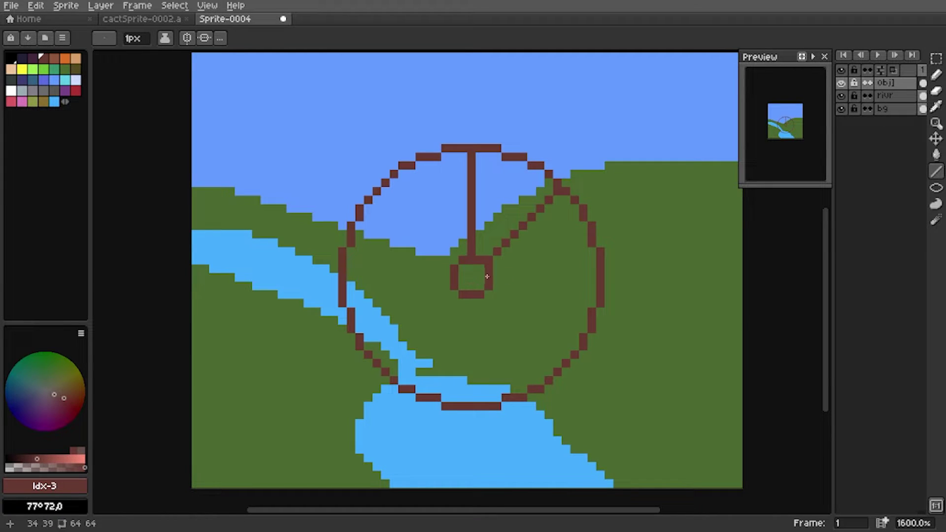
- Draw straight spokes from the square hub to the rim of the 31 × 31 px circular wheel
mouse_move(487, 297)
mouse_down()
mouse_move(559, 363)
mouse_move(472, 404)
mouse_up()
drag(454, 294, 379, 373)
mouse_move(454, 277)
mouse_down()
mouse_move(349, 279)
mouse_move(454, 261)
mouse_up()
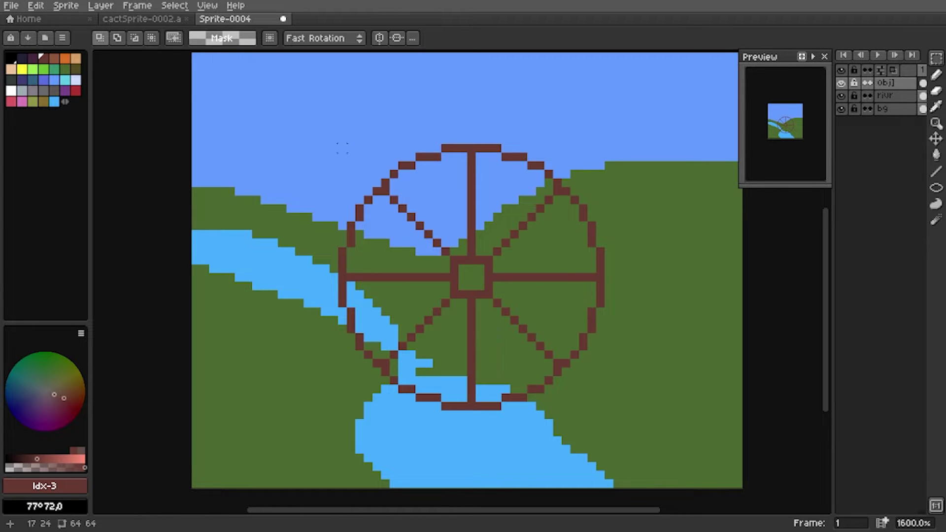
- Select the whole circular wheel with a rectangular marquee and try to stretch it horizontally
drag(342, 148, 603, 408)
scroll(626, 290, down, 1)
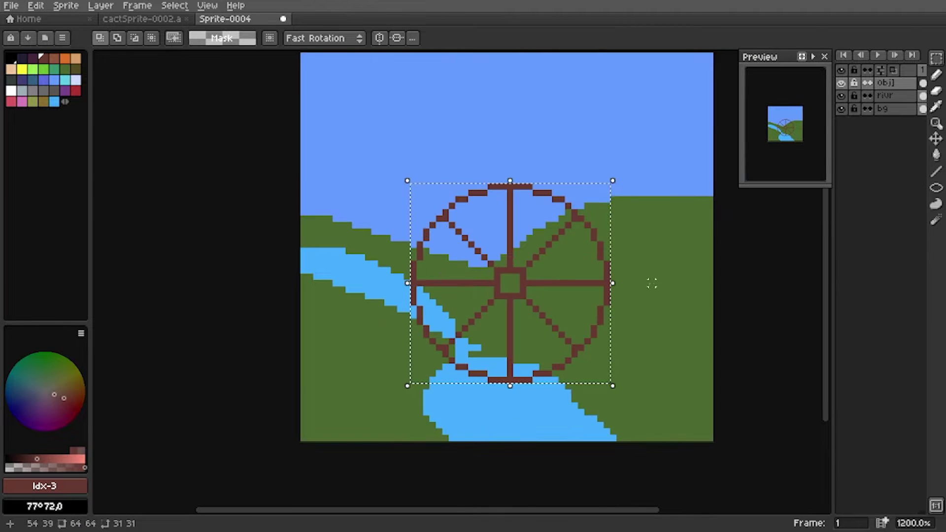
drag(649, 282, 588, 281)
scroll(592, 280, up, 1)
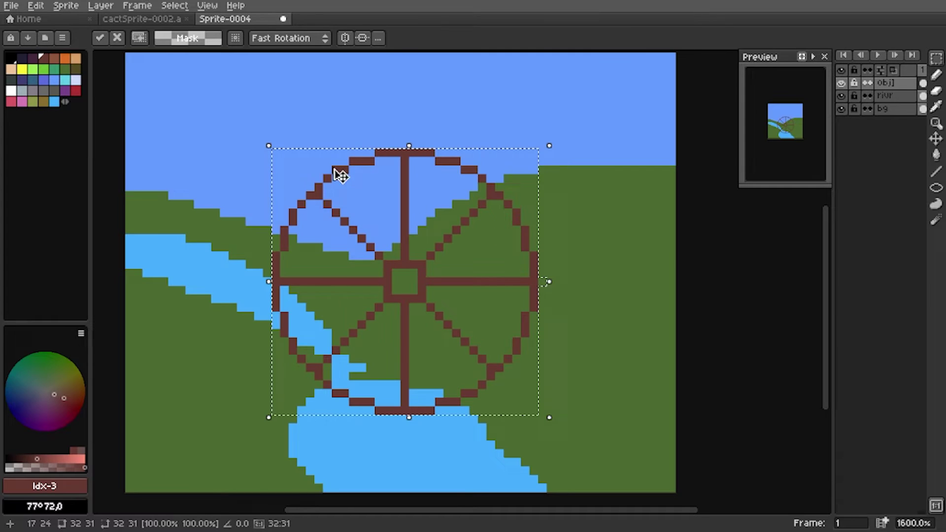
click(344, 109)
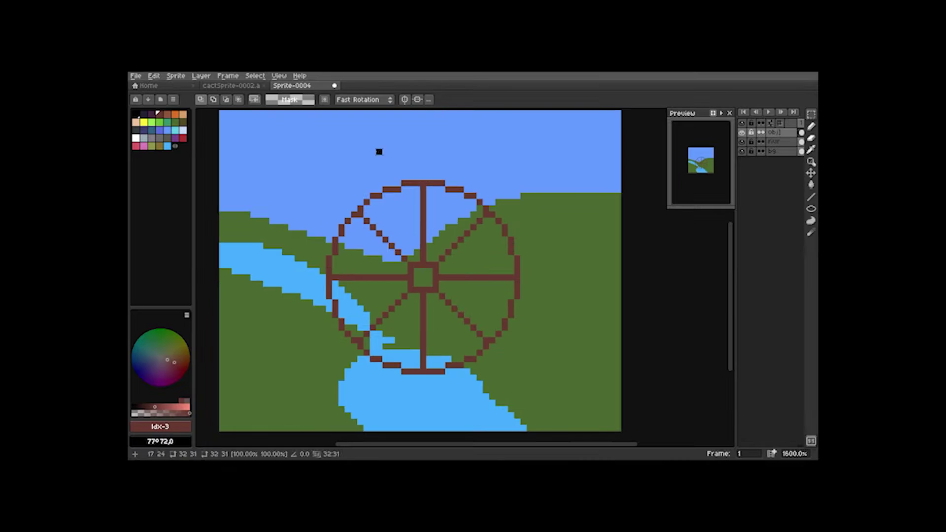
- Reselect the circular wheel, try rescaling it from its side and corner, and undo the transformation
drag(329, 184, 524, 258)
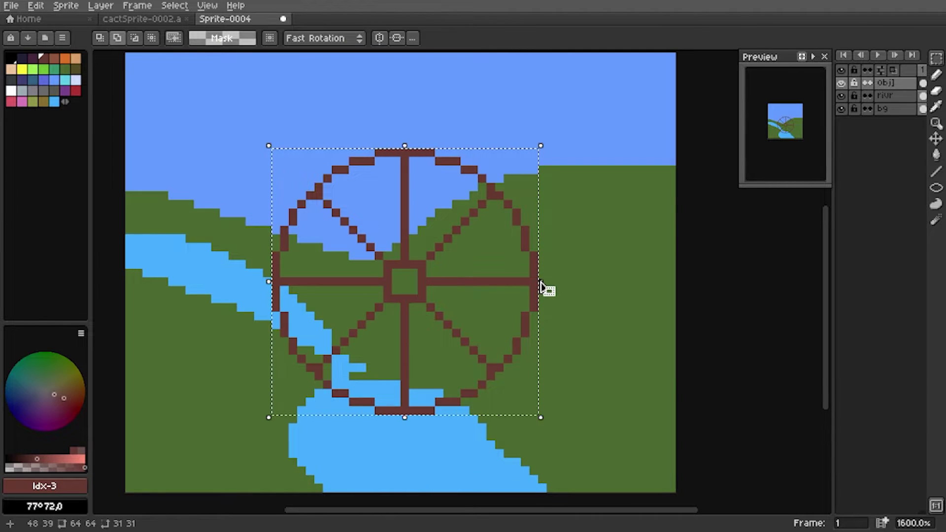
mouse_move(547, 291)
mouse_down()
mouse_move(513, 289)
mouse_move(534, 294)
mouse_move(556, 261)
mouse_move(546, 282)
mouse_up()
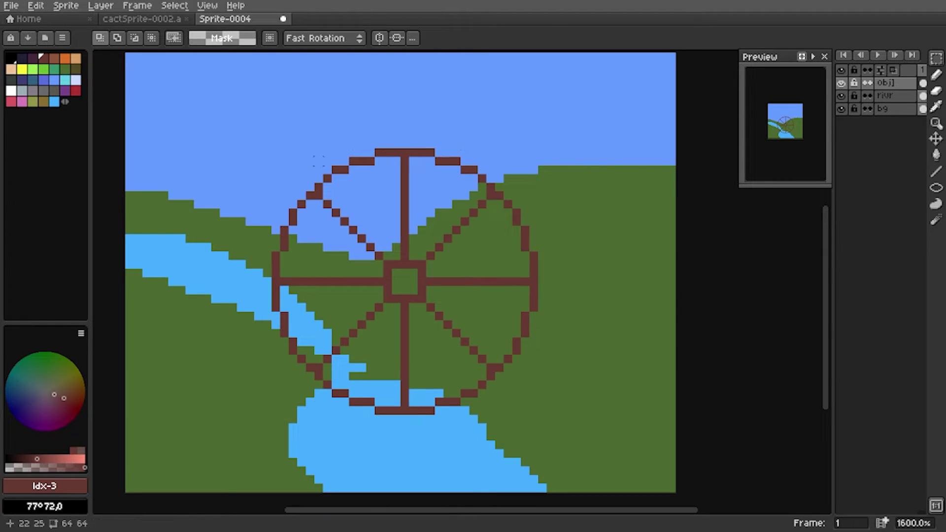
drag(275, 152, 538, 411)
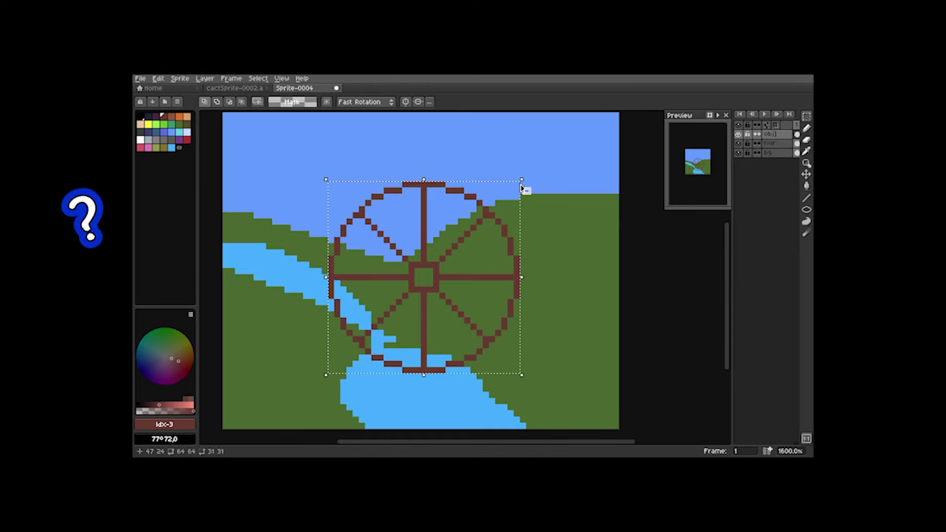
key(i)
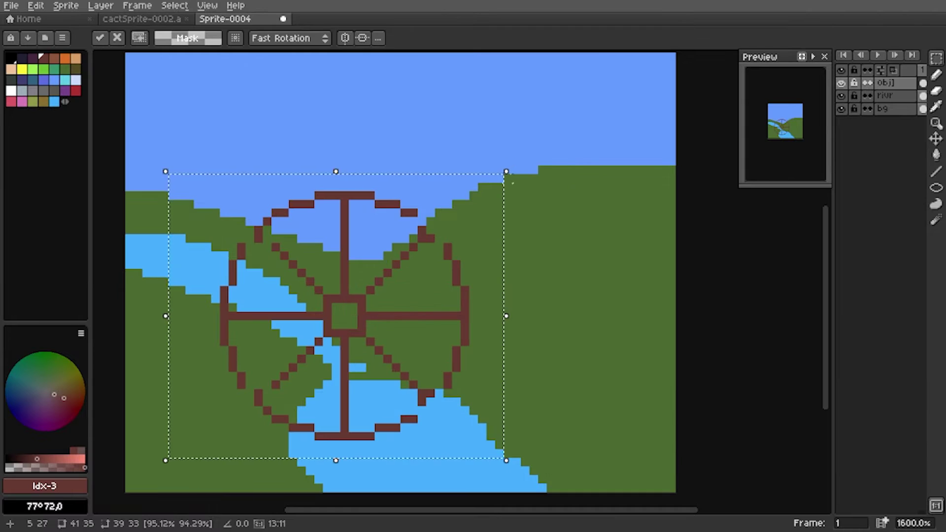
key(ctrl+z)
- Clear the marquee and undo the circular wheel with its spokes, keeping the filled river
shift+click(546, 277)
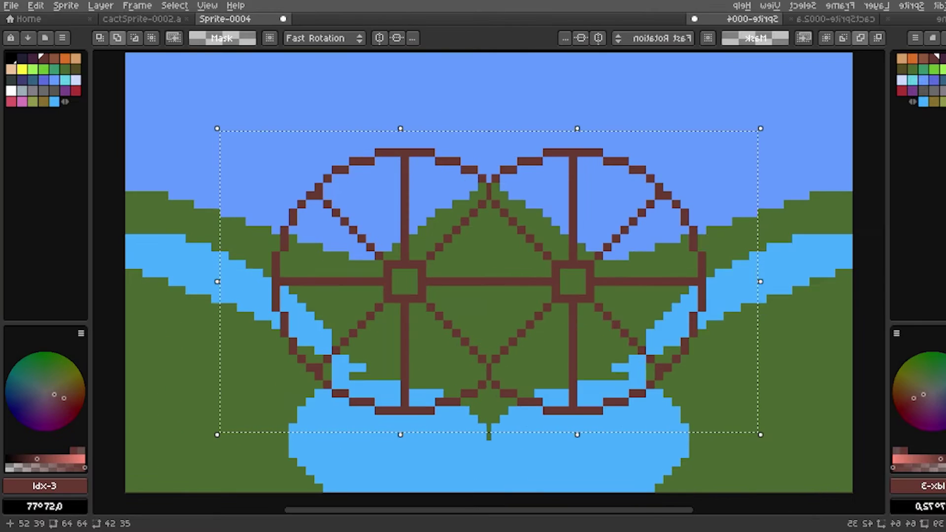
click(663, 212)
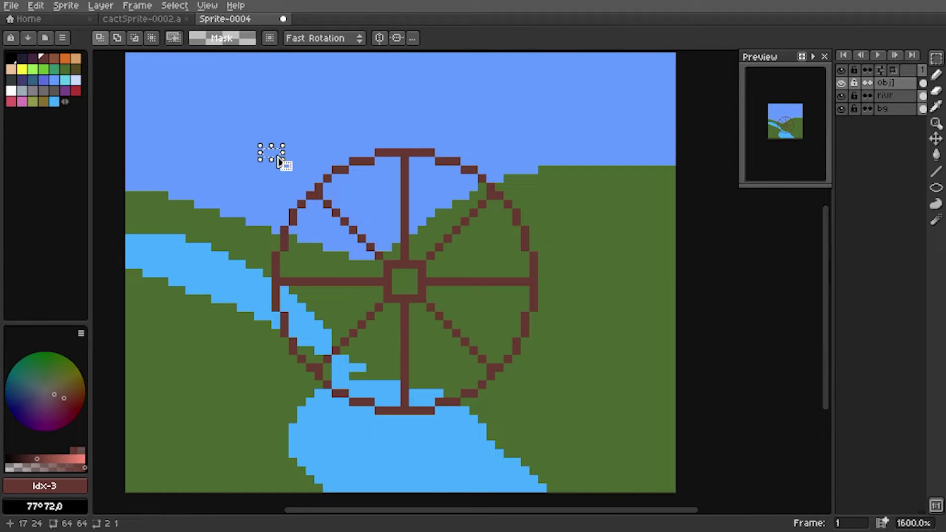
key(ctrl+z)
scroll(565, 168, down, 1)
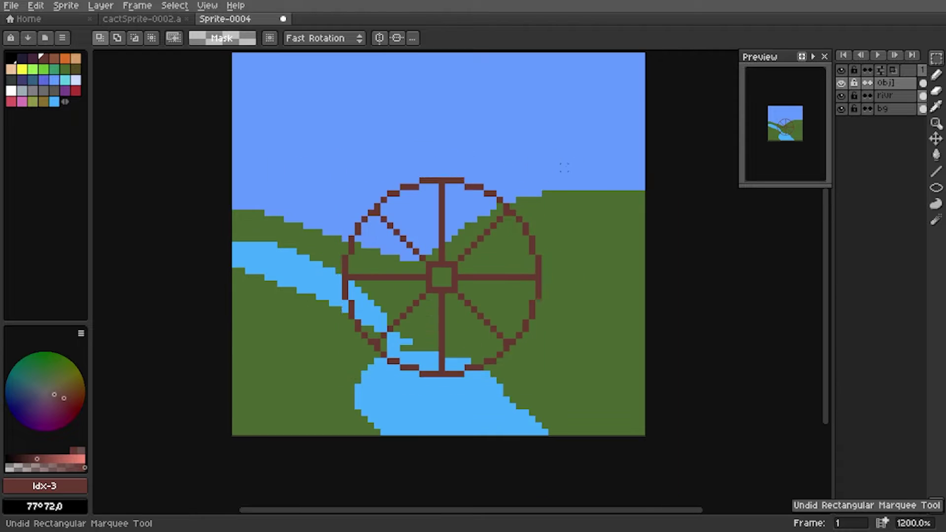
key(ctrl+z)
key(ctrl+z)
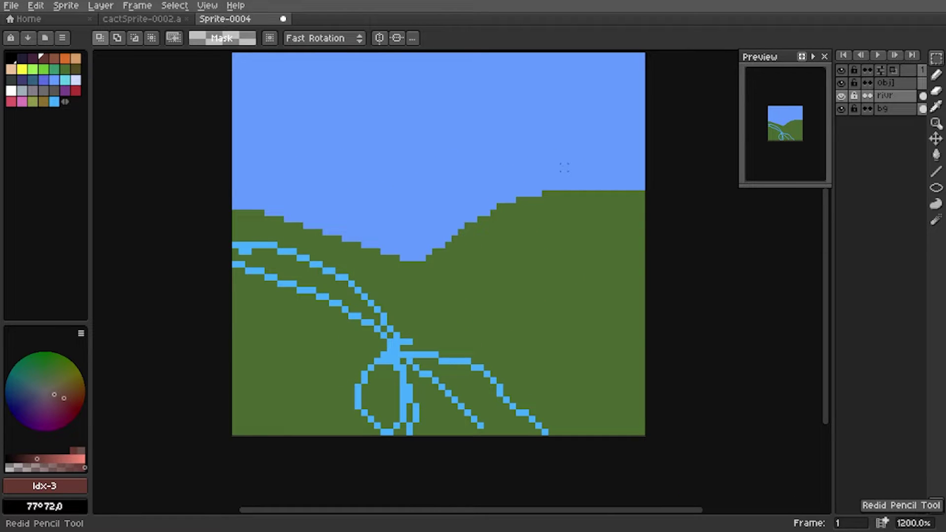
key(ctrl+y)
key(ctrl+z)
- Redraw the water wheel as a narrow upright dark brown ellipse with freehand spokes on the obj layer
click(938, 188)
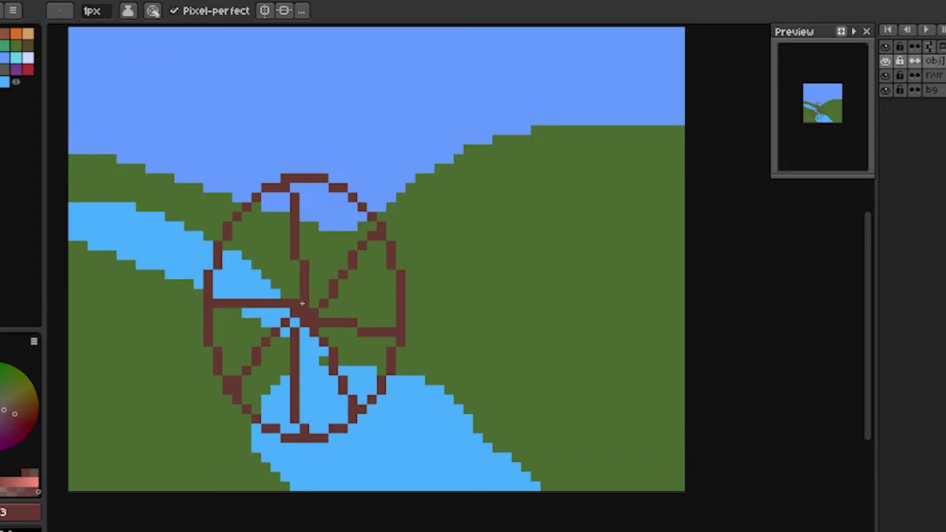
drag(322, 300, 277, 244)
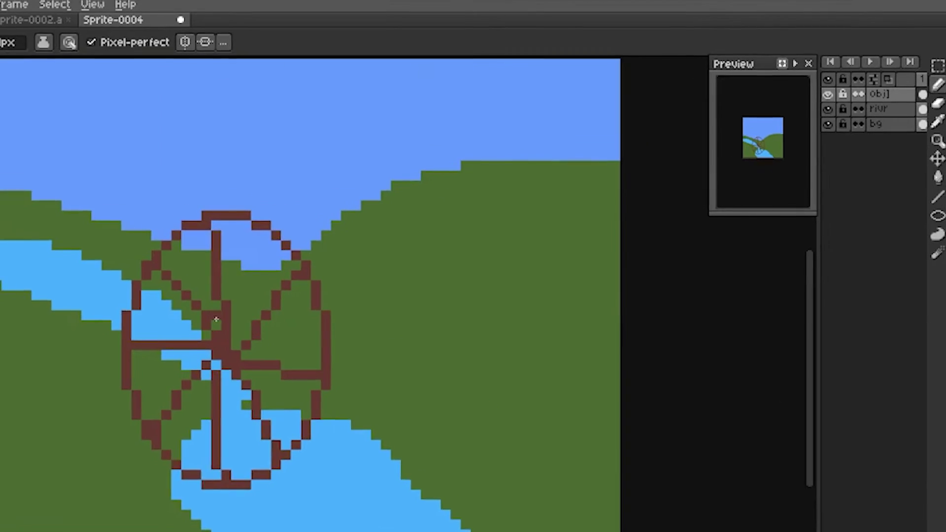
key(i)
scroll(391, 321, up, 1)
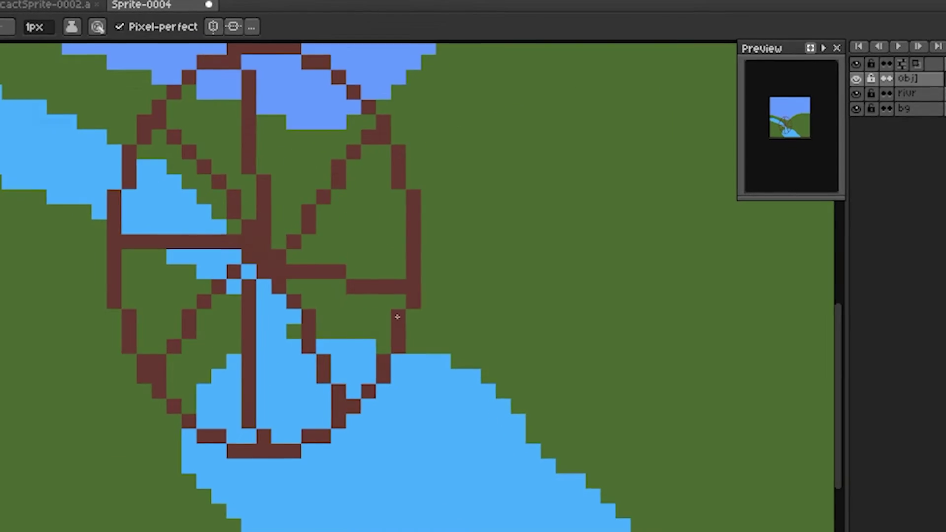
scroll(424, 322, down, 1)
key(alt)
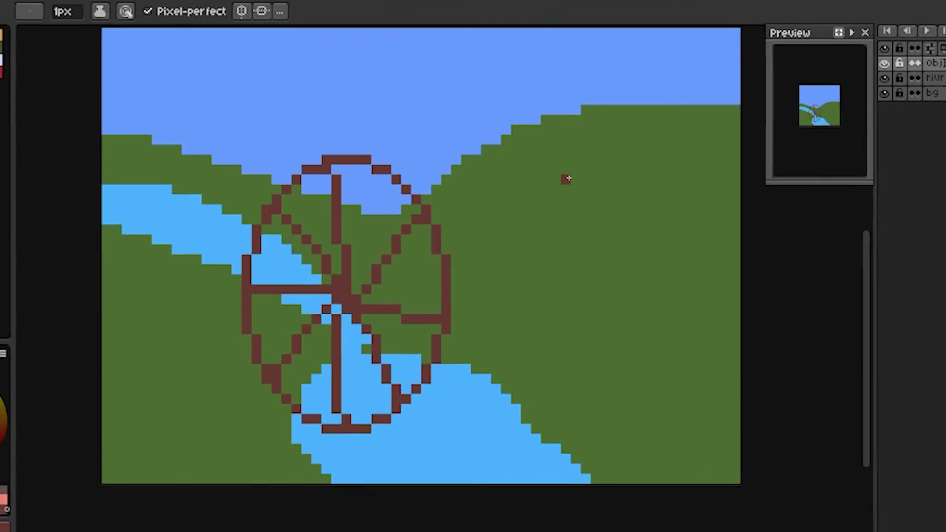
- Pick the gray palette color Idx-23 for the house
drag(309, 177, 281, 282)
click(2, 61)
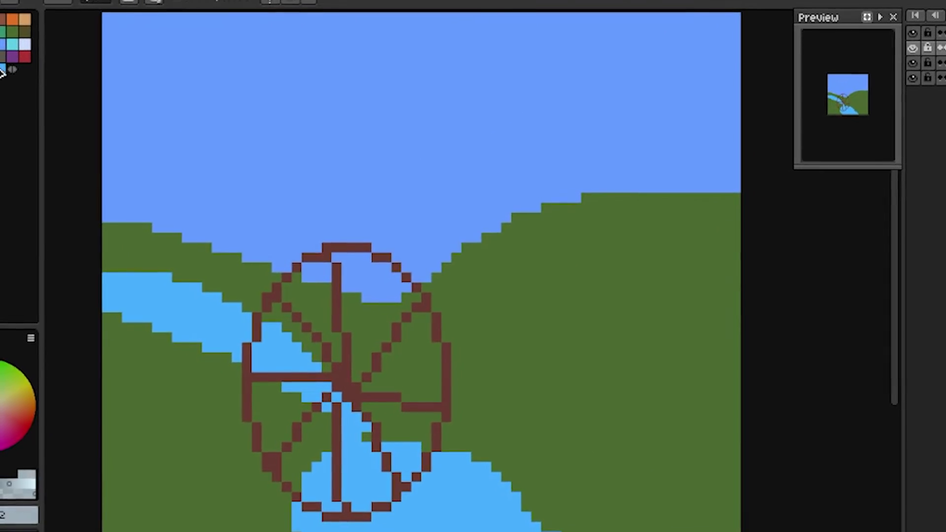
click(2, 61)
- Try drawing a large gray rectangle outline around the upper part of the wheel
mouse_move(256, 160)
mouse_down()
mouse_move(295, 162)
mouse_move(566, 390)
mouse_up()
scroll(295, 162, down, 1)
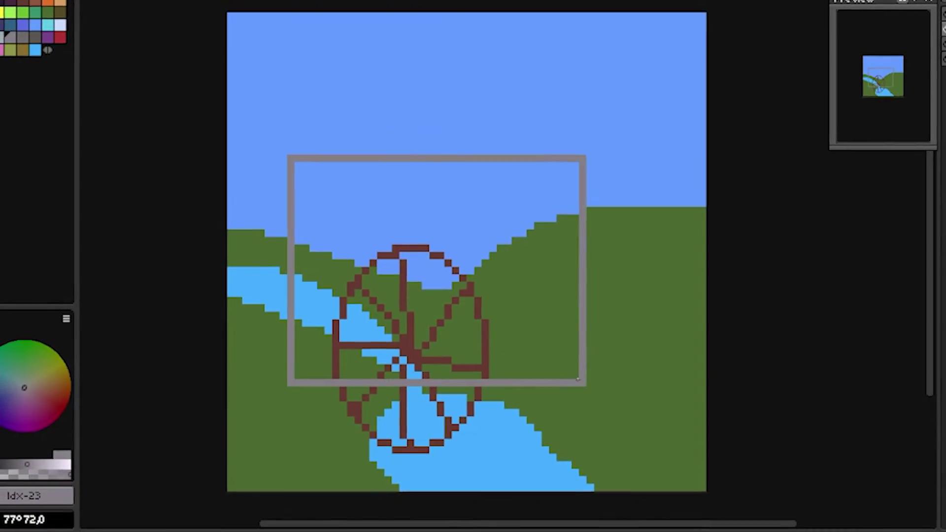
key(ctrl+z)
- Draw a filled gray rectangle on the hous layer behind the wheel, and resize and position it as the house wall
drag(486, 270, 486, 262)
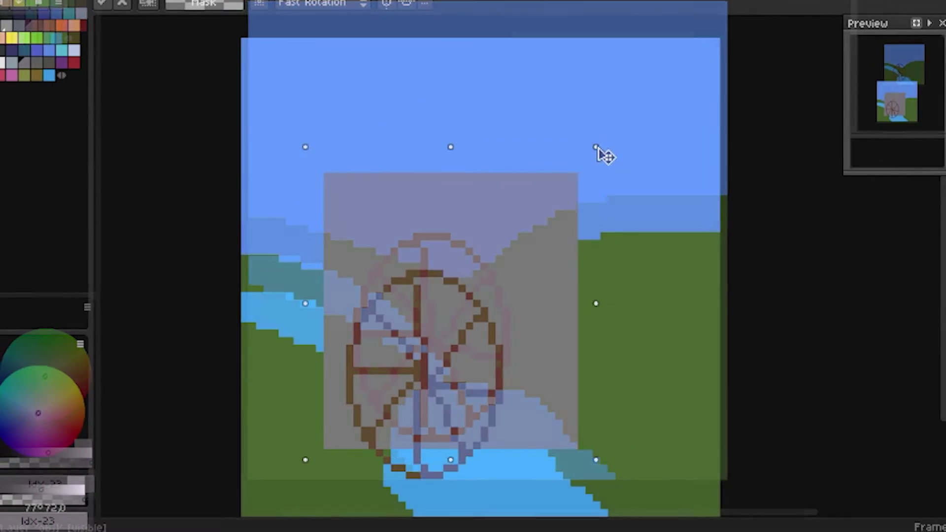
drag(604, 147, 552, 183)
drag(491, 244, 543, 232)
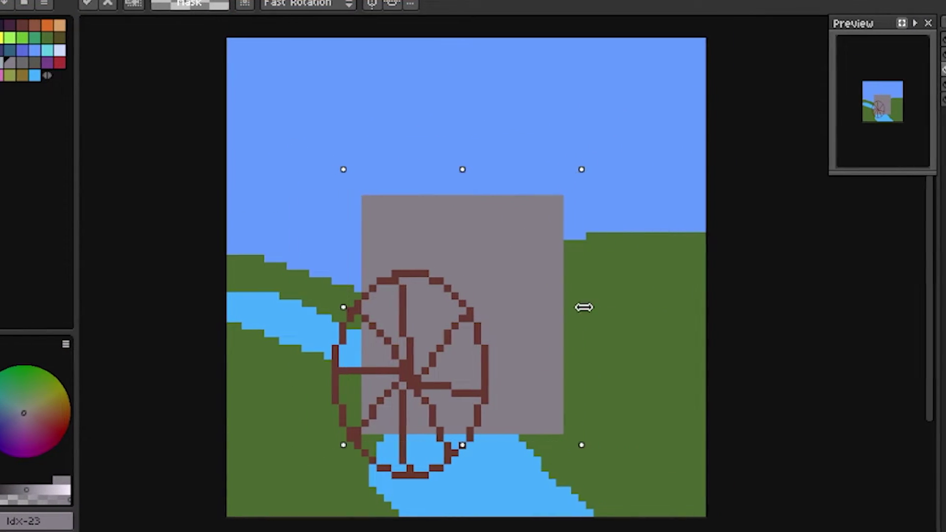
drag(603, 307, 611, 307)
key(alt)
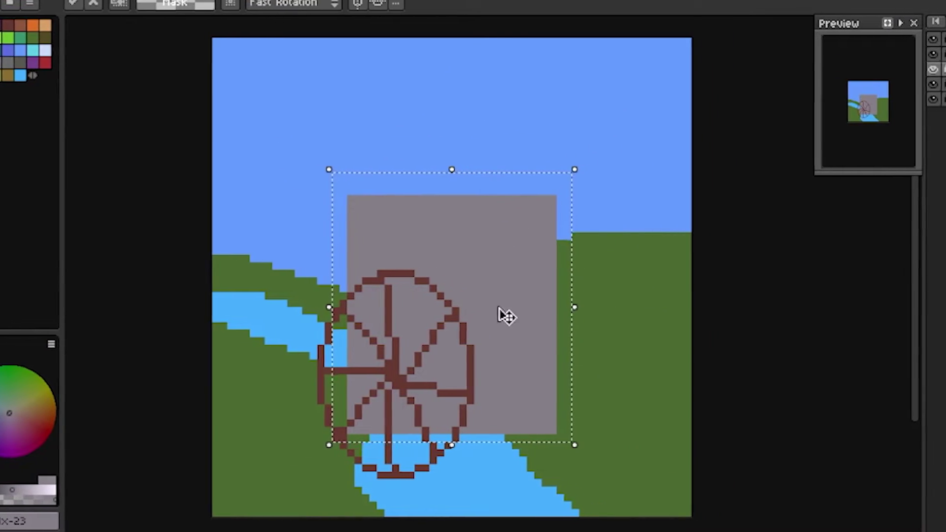
drag(507, 310, 571, 339)
key(ctrl+d)
- Outline and fill the slanted dark gray main roof and the low side annex with its own roof
key(b)
scroll(567, 351, up, 1)
mouse_move(542, 310)
mouse_down()
mouse_move(589, 352)
mouse_move(501, 288)
mouse_move(601, 335)
mouse_move(592, 470)
mouse_move(507, 457)
mouse_up()
key(l)
key(g)
click(568, 361)
click(532, 320)
click(522, 309)
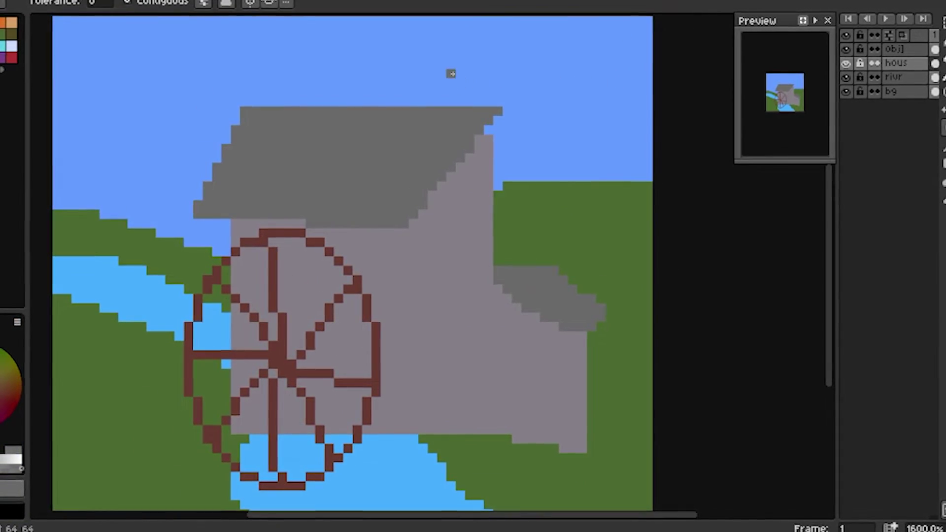
- Outline the narrow far roof slope descending from the house's peak and fill it with a darker gray
key(b)
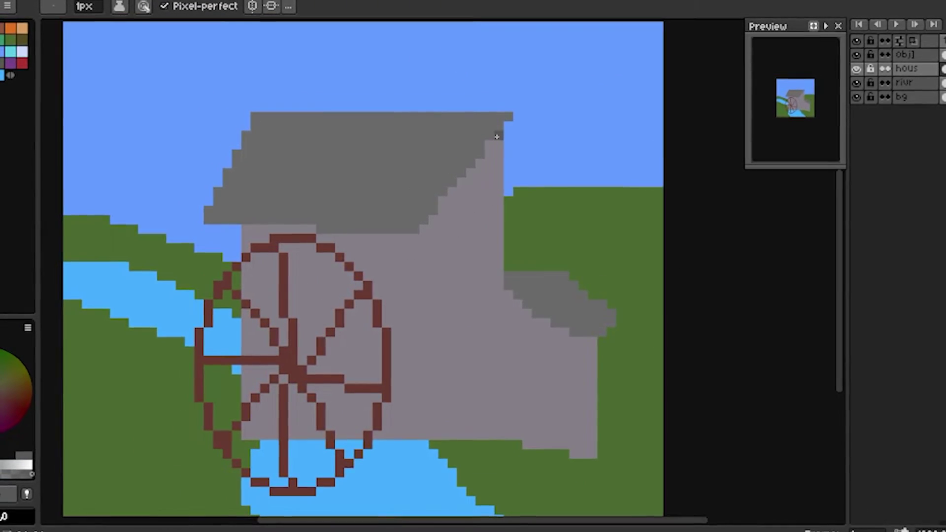
mouse_move(495, 134)
mouse_down()
mouse_move(497, 143)
mouse_move(505, 137)
mouse_move(522, 225)
mouse_move(534, 224)
mouse_move(517, 130)
mouse_up()
key(l)
key(g)
click(545, 208)
click(537, 180)
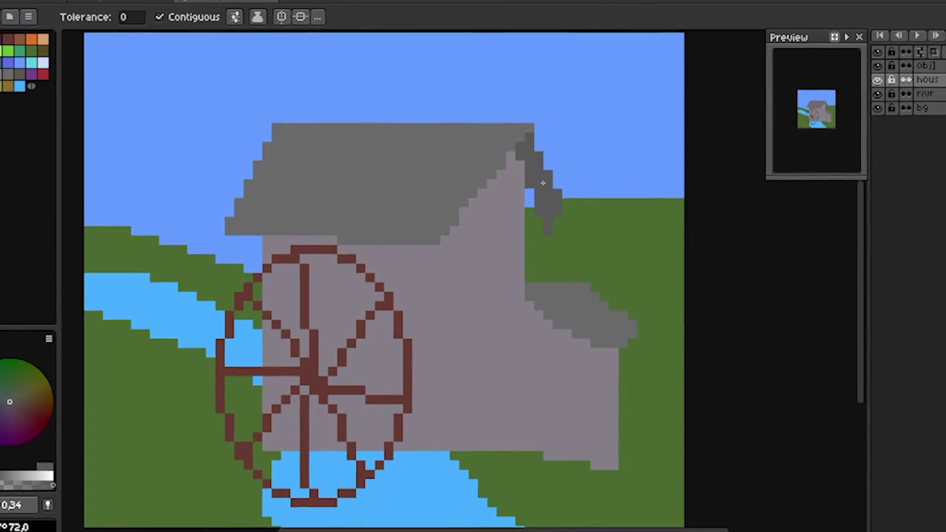
- Widen the house's far roof slope with a darker gray pencil stroke along its outer edge
click(527, 155)
key(b)
drag(565, 209, 537, 147)
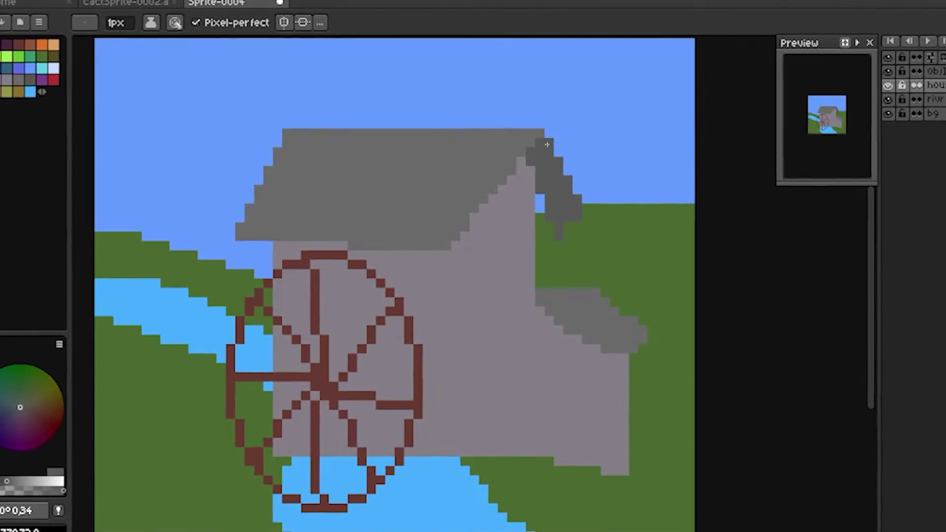
scroll(591, 243, down, 1)
scroll(591, 243, up, 1)
key(i)
key(b)
scroll(572, 250, down, 1)
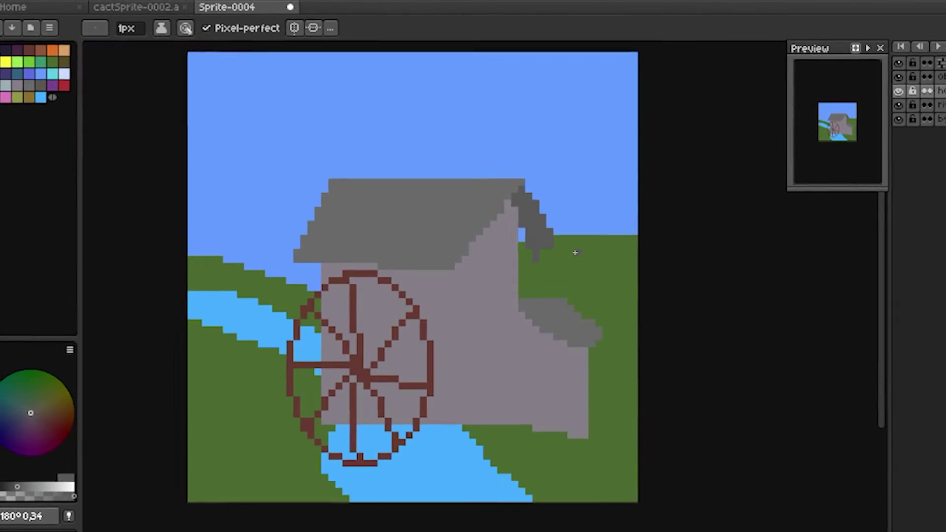
scroll(607, 266, up, 1)
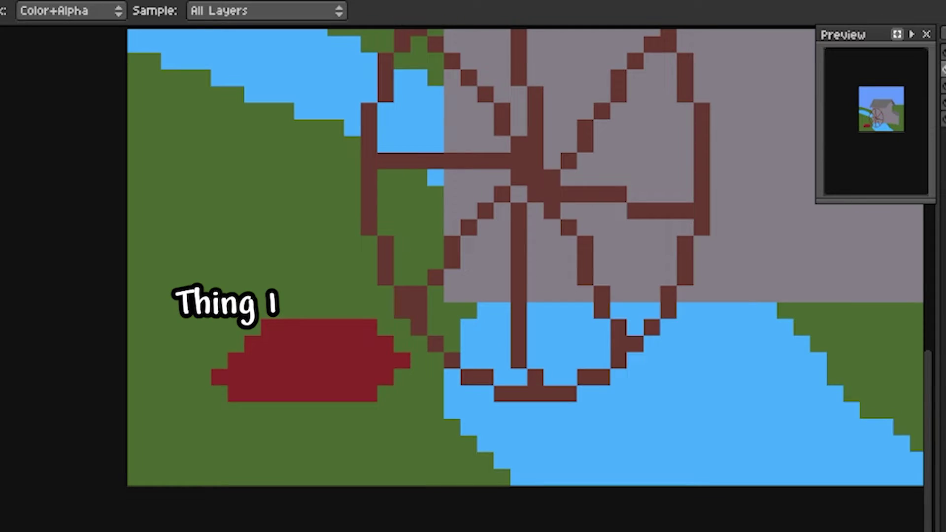
- Outline a second shape on the obj layer, from the dark red shape across the river below the wheel, and fill it red
drag(400, 345, 525, 329)
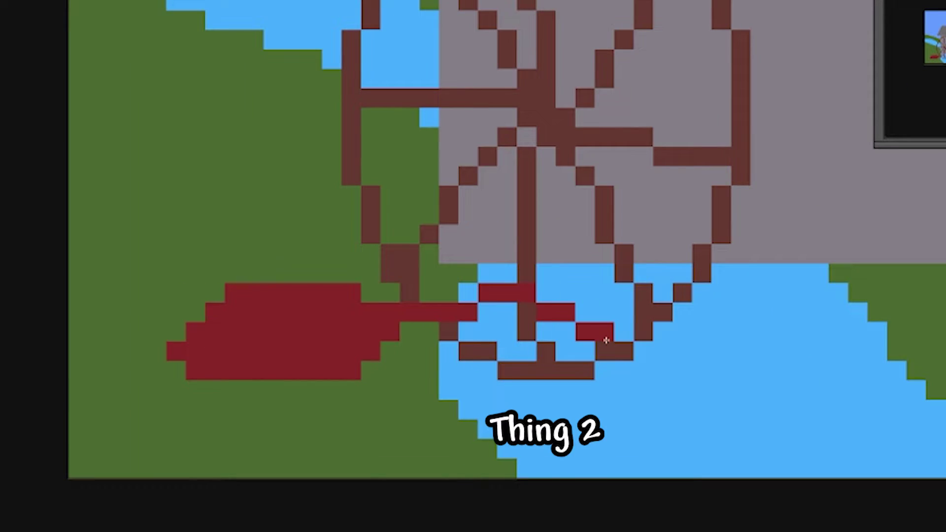
drag(592, 414, 597, 427)
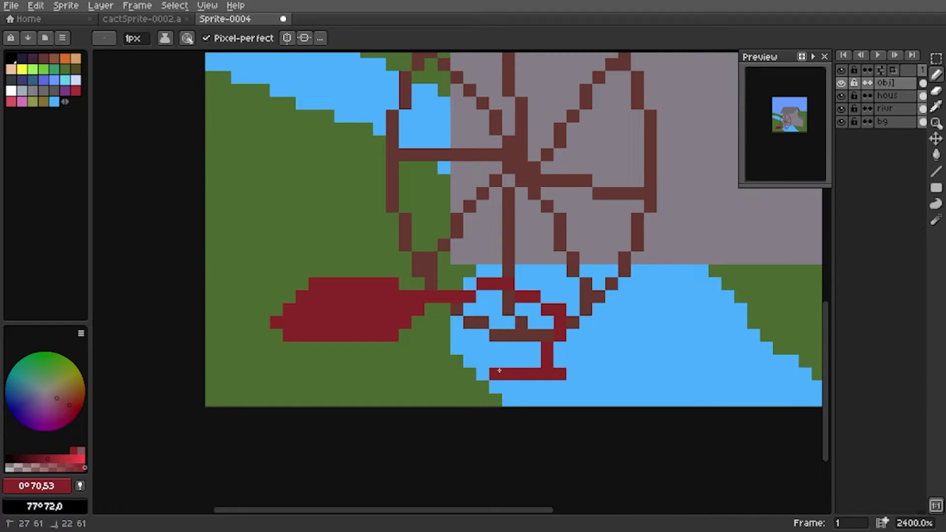
drag(486, 354, 406, 347)
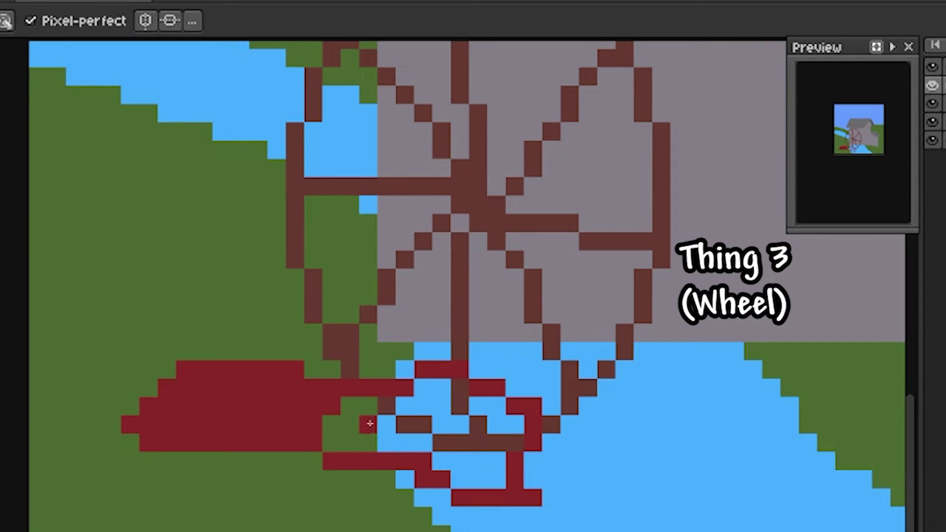
key(g)
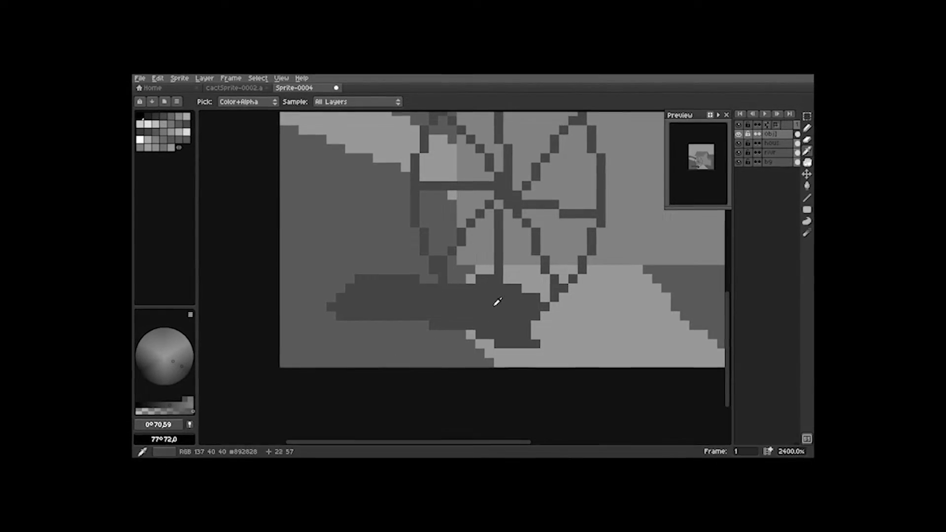
- Draw four drooping green (#4b692f) branches on the brown tree trunk behind the river, on the bg layer
key(b)
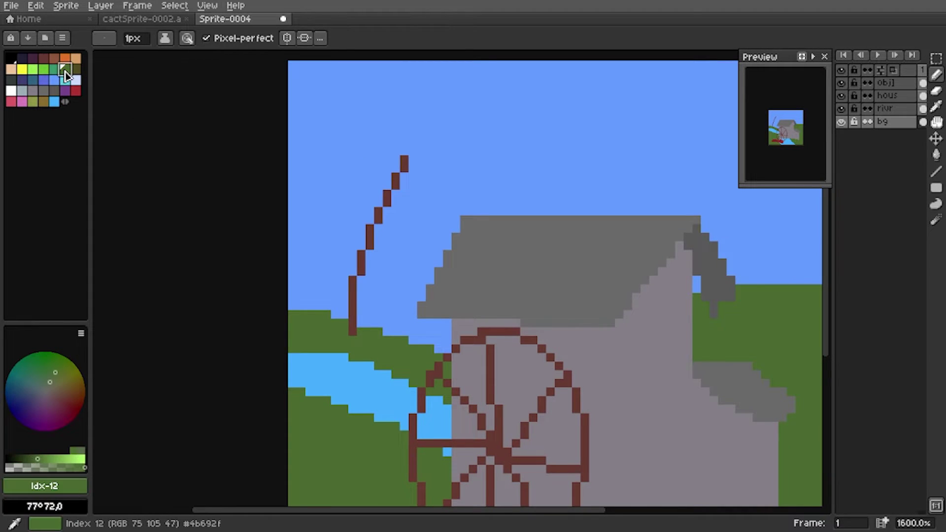
drag(371, 212, 299, 212)
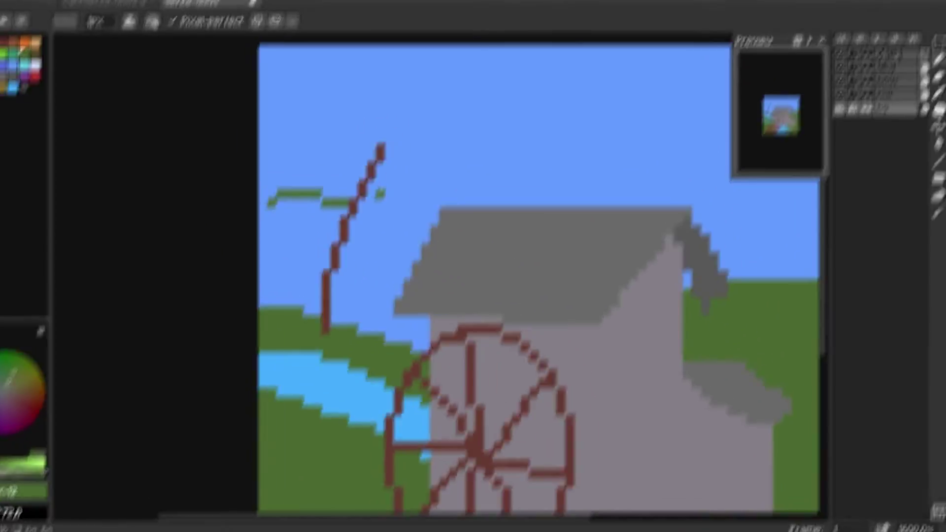
drag(395, 201, 428, 246)
mouse_move(374, 155)
mouse_down()
mouse_move(302, 146)
mouse_move(398, 157)
mouse_up()
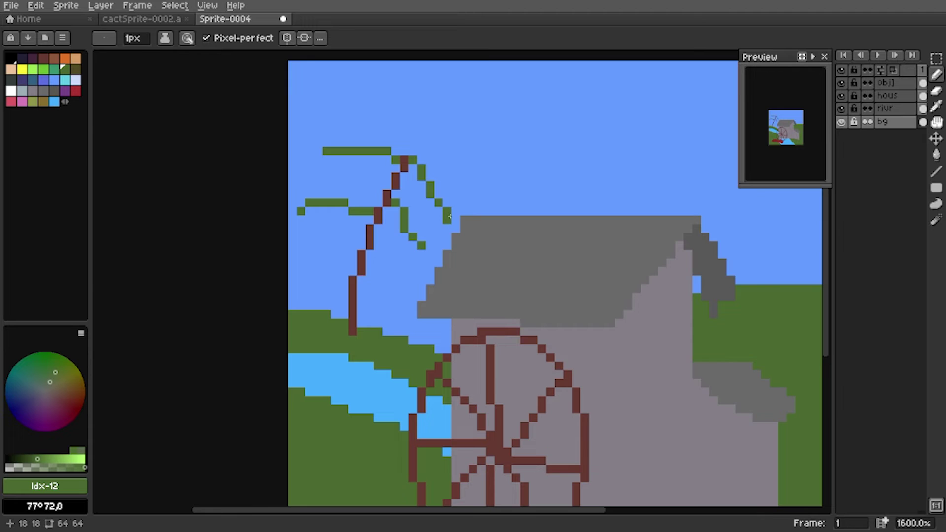
scroll(450, 216, down, 2)
scroll(312, 184, up, 1)
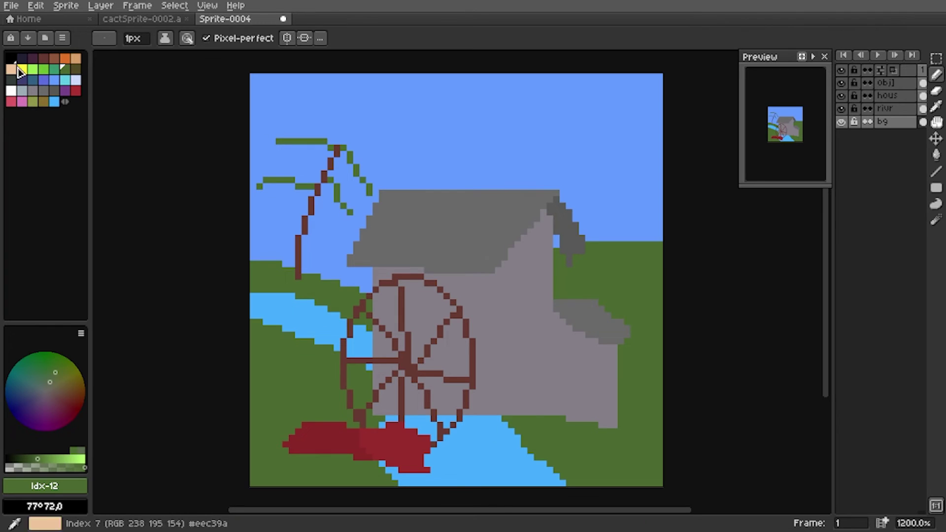
- Sign the picture with 3 px high black lettering in the lower-right corner of the grass
click(10, 59)
drag(297, 207, 335, 153)
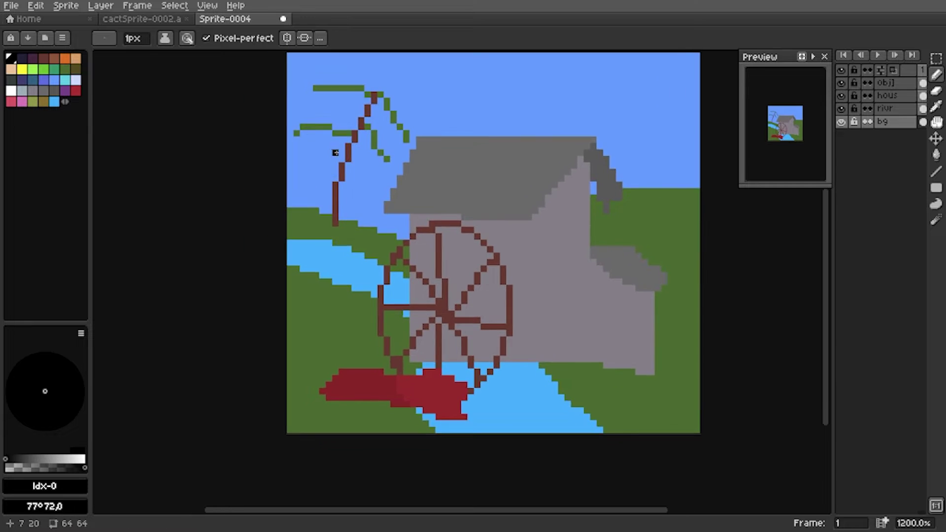
scroll(370, 194, up, 2)
drag(442, 268, 356, 61)
drag(677, 346, 359, 251)
scroll(530, 371, up, 2)
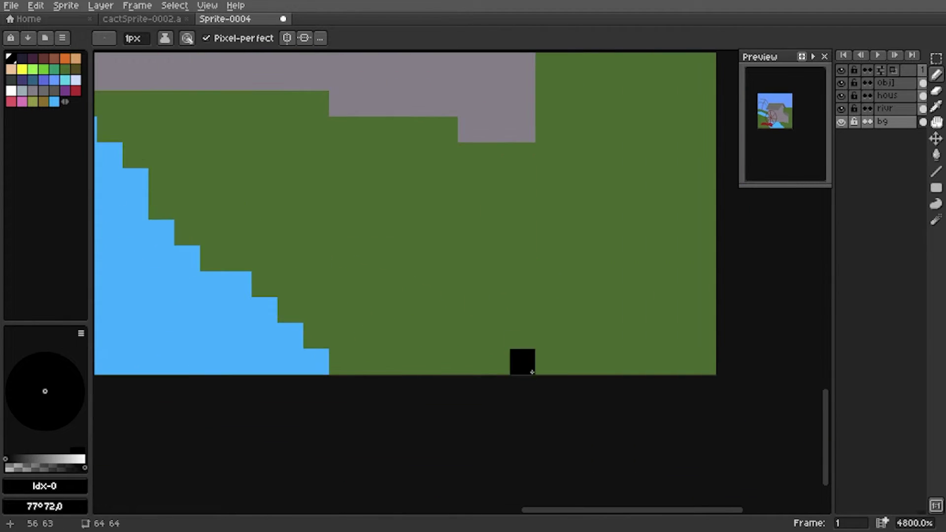
mouse_move(523, 311)
mouse_down()
mouse_move(522, 351)
mouse_move(599, 311)
mouse_up()
drag(651, 310, 672, 359)
scroll(664, 344, down, 1)
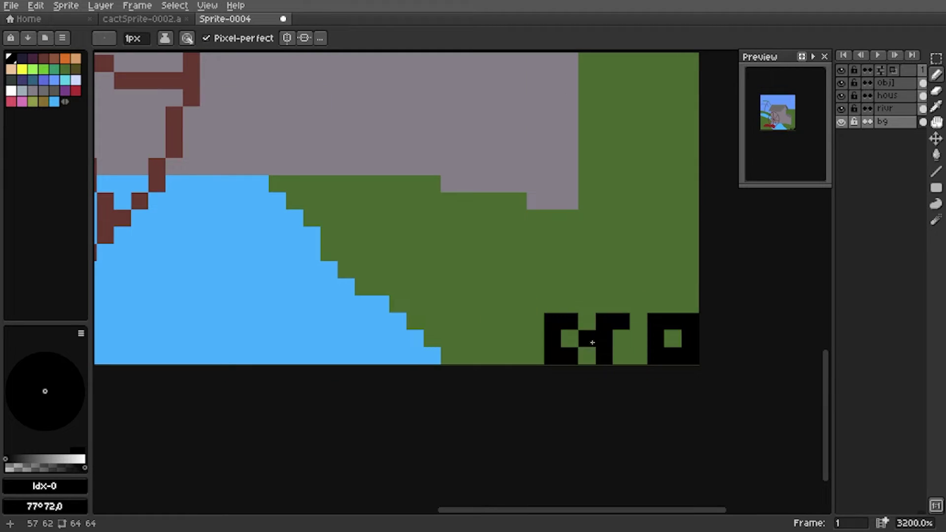
key(ctrl+z)
key(m)
scroll(609, 318, down, 2)
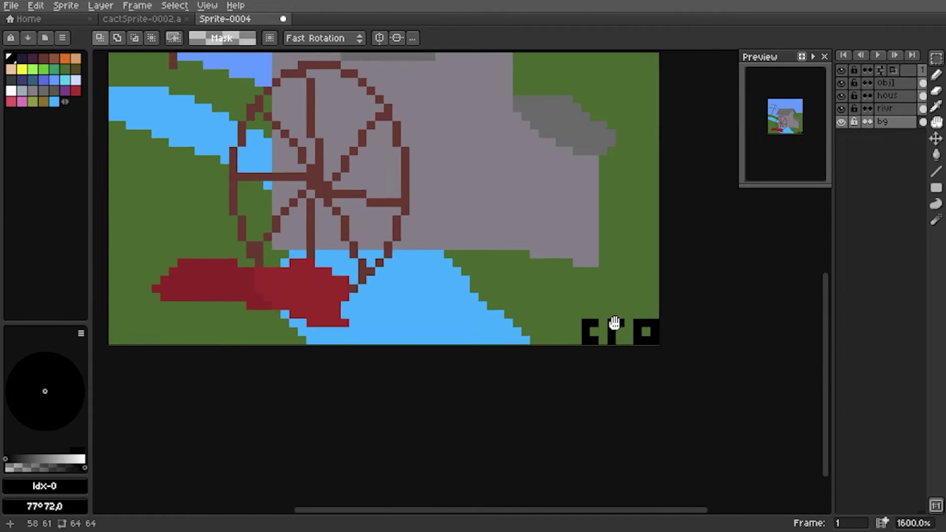
drag(614, 323, 662, 388)
scroll(522, 293, down, 1)
drag(522, 295, 505, 364)
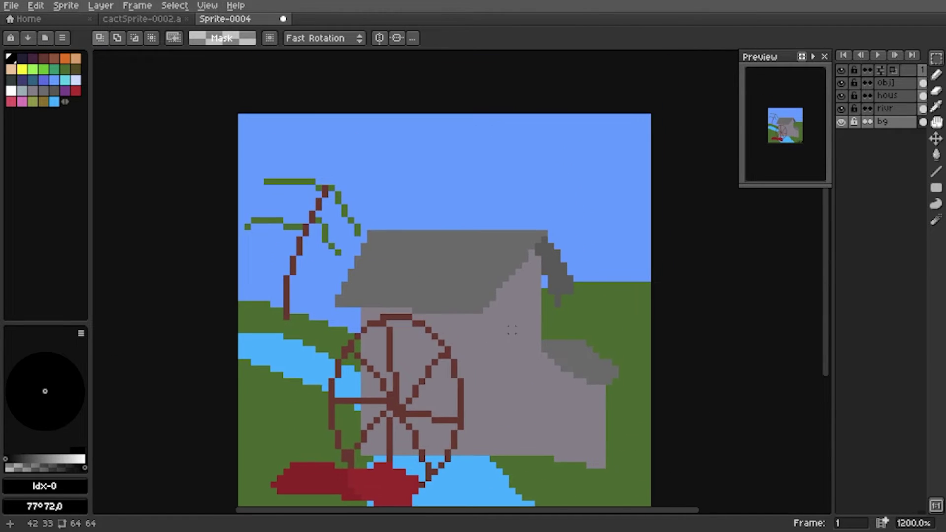
drag(511, 329, 518, 283)
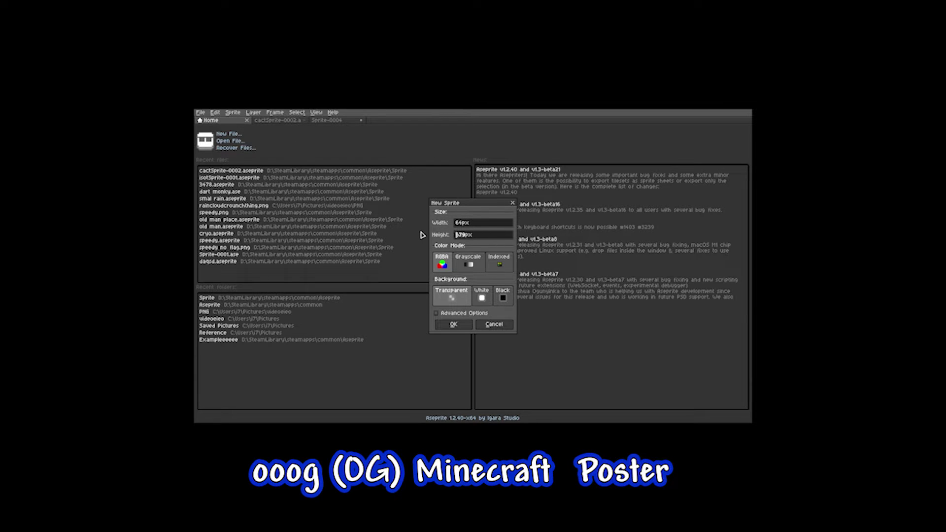
- Create a new 64 × 64 px RGBA sprite with a transparent background and fit it to the screen
key(Return)
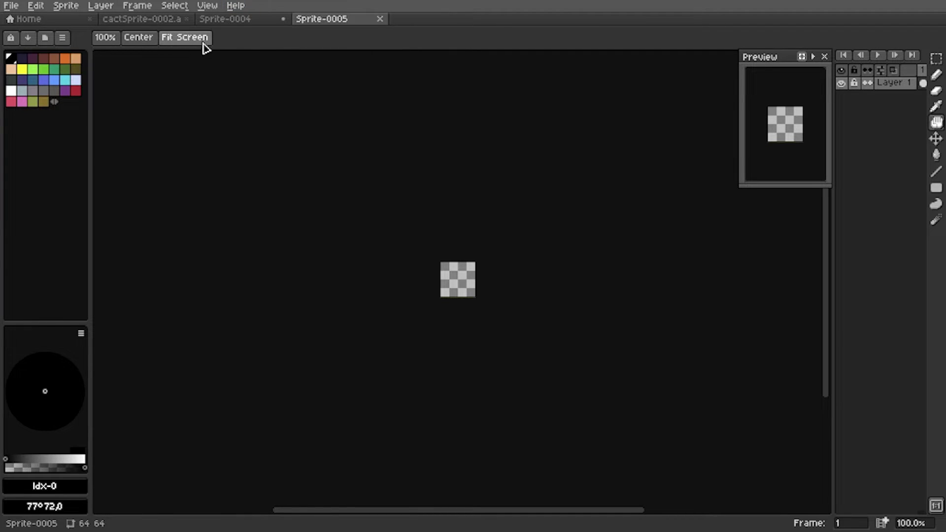
click(203, 43)
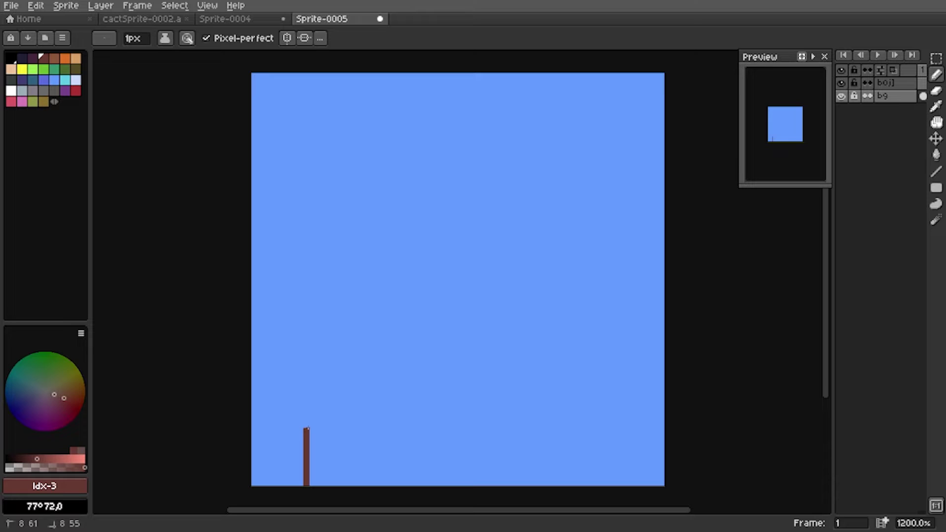
- Add a short horizontal ledge to the top of the brown vertical line on the bg layer
key(i)
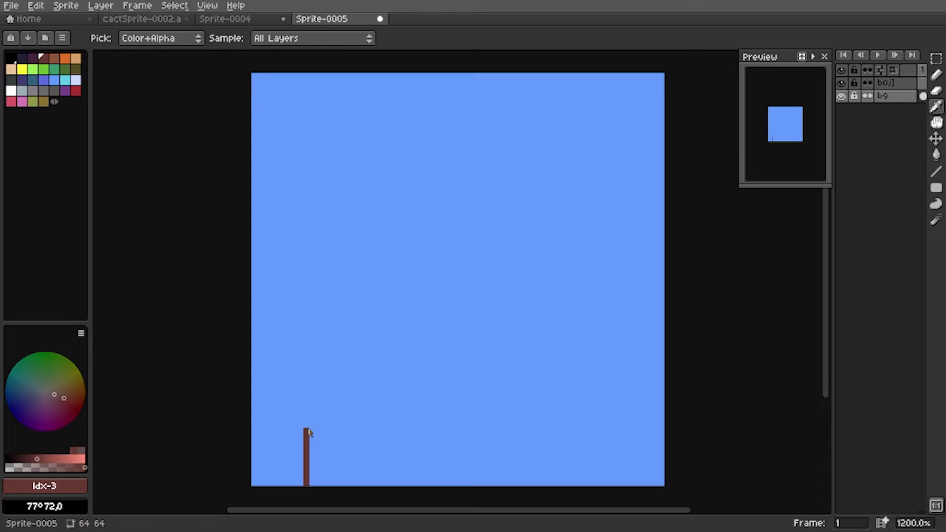
key(b)
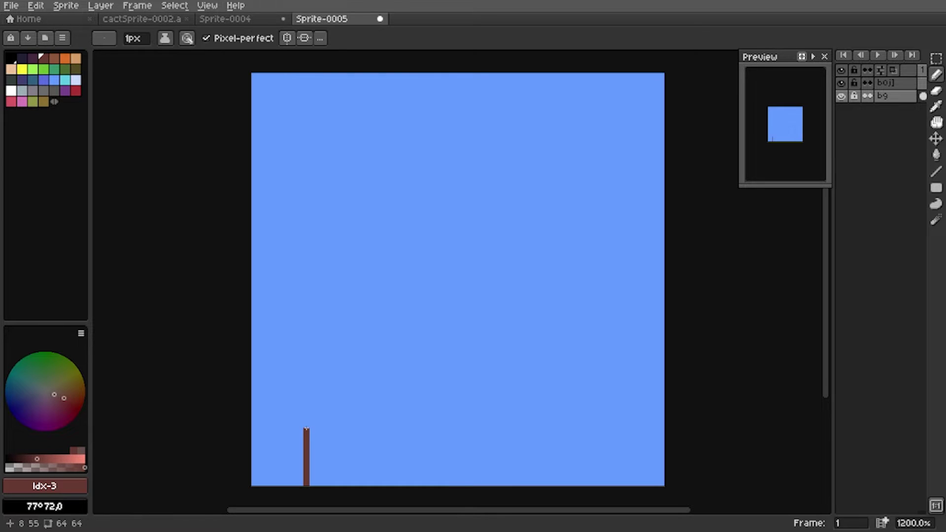
key(i)
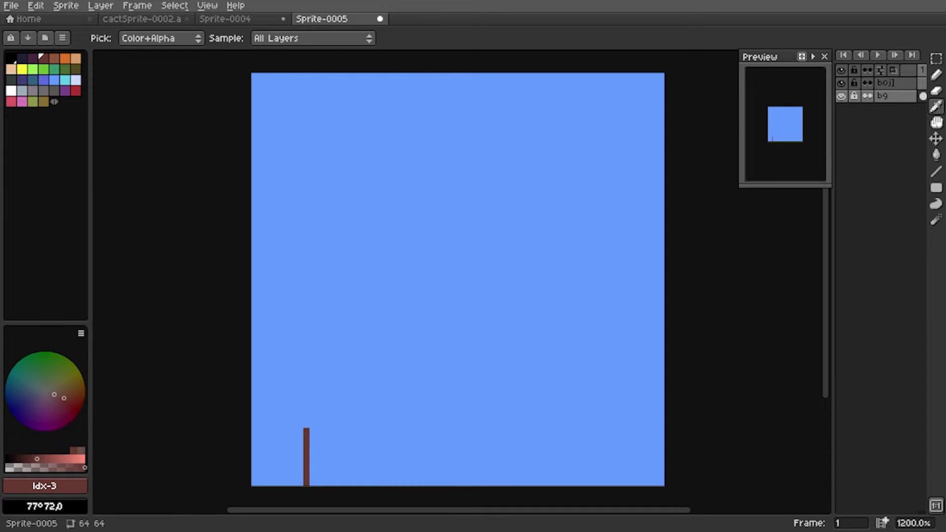
key(b)
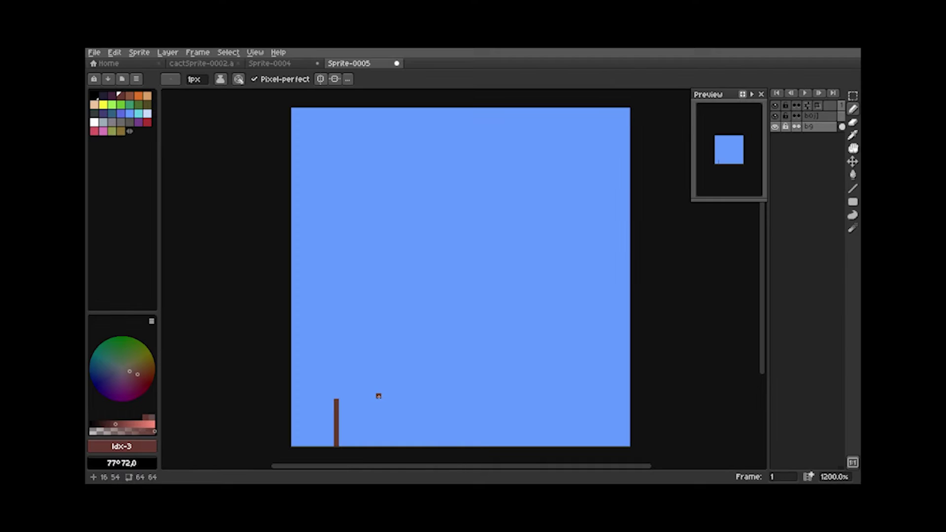
key(i)
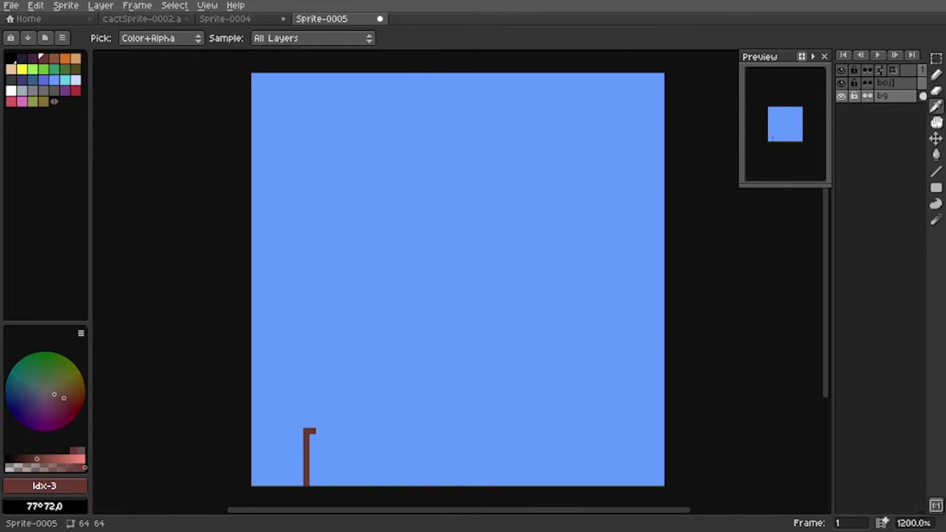
key(b)
- Try drawing a vertical brown line about 9 px tall above the ledge, and undo it
drag(319, 423, 319, 371)
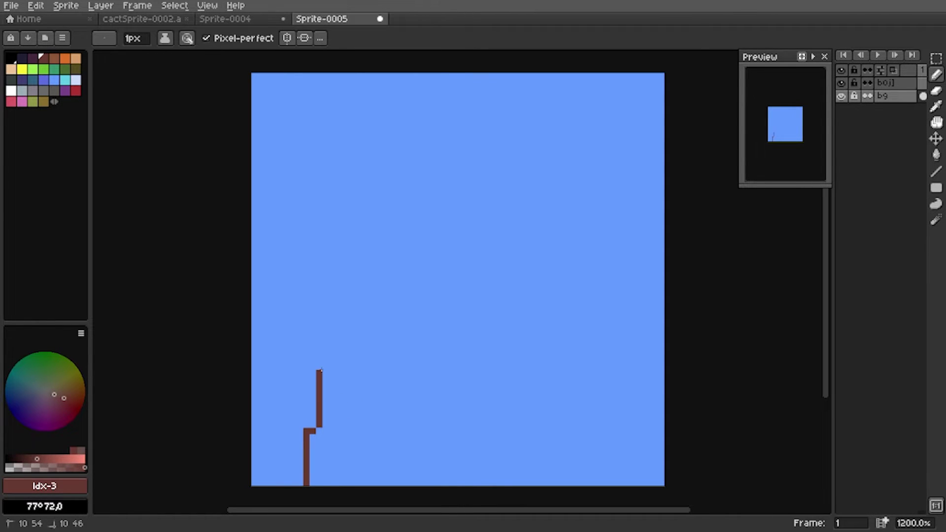
key(i)
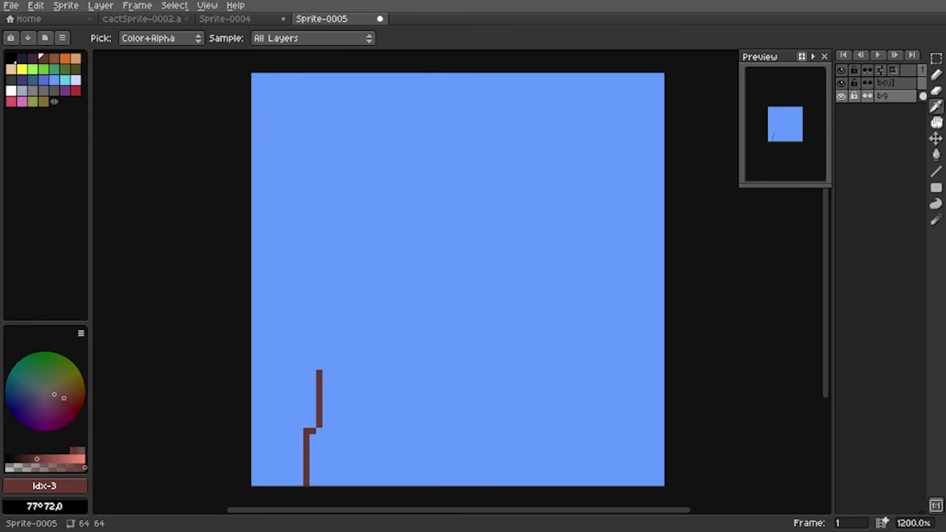
key(b)
key(i)
key(b)
key(ctrl+z)
- Continue the brown stepped outline above the ledge with a short riser, a horizontal tread about 5 px wide and a taller riser
mouse_move(319, 424)
mouse_down()
mouse_move(319, 398)
mouse_move(346, 398)
mouse_up()
key(i)
key(b)
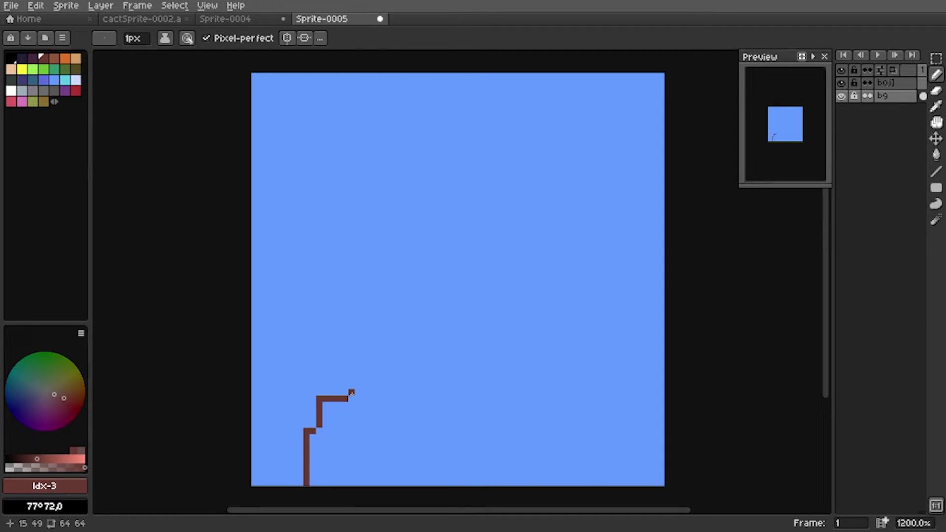
key(i)
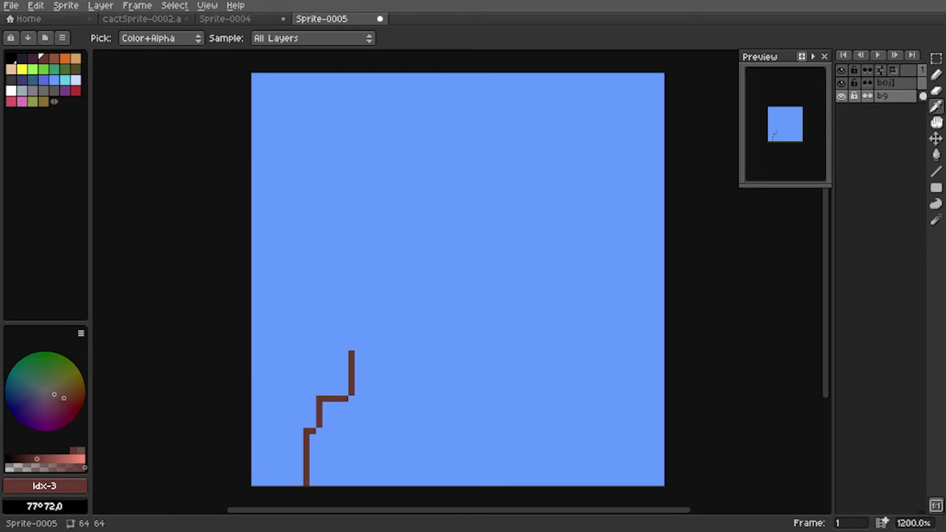
- Close the other side of the lowest step as a narrow block and fill it brown
key(b)
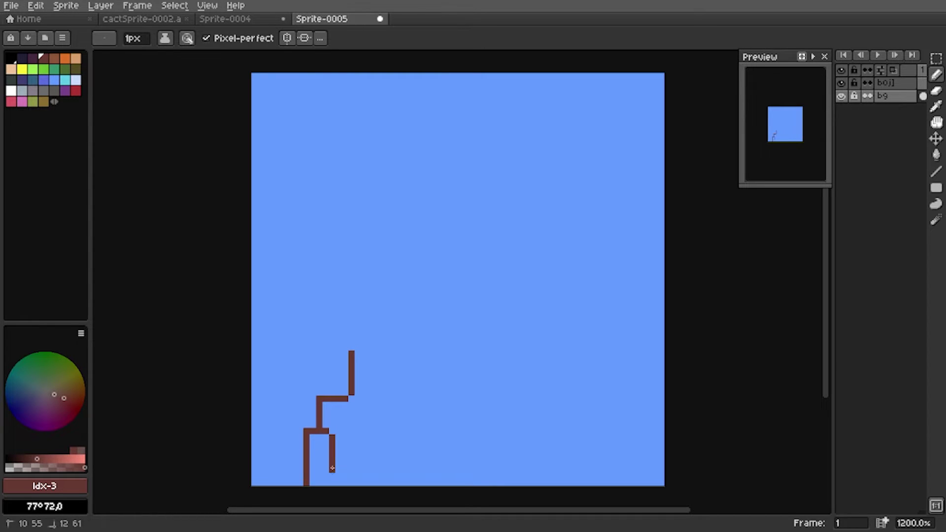
key(g)
click(326, 464)
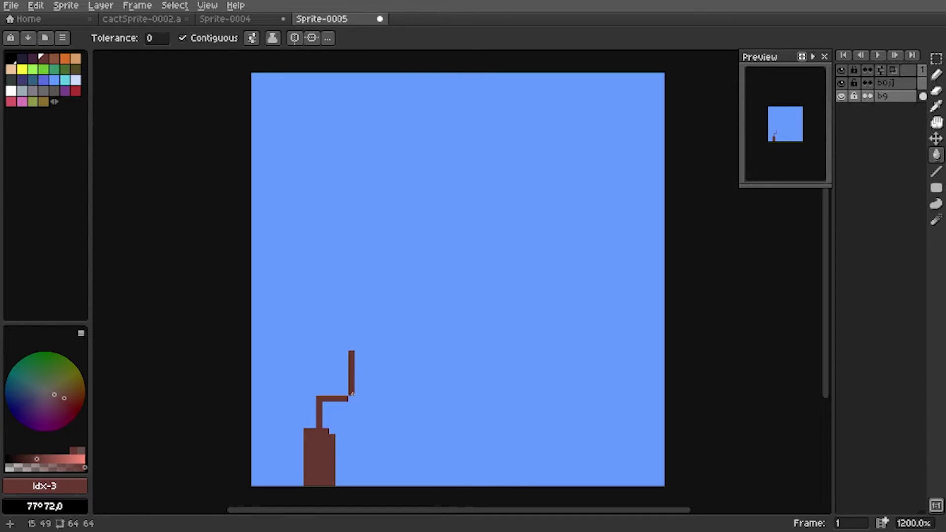
- Extend the stepped brown outline upward through two more ledges to a flat horizontal peak
key(b)
key(alt)
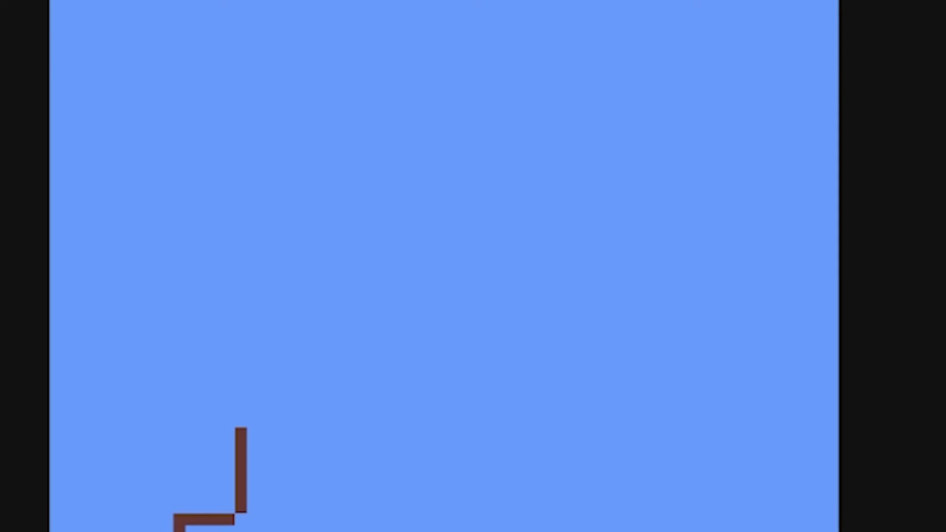
drag(241, 433, 241, 334)
drag(247, 334, 377, 136)
key(l)
key(ctrl+z)
drag(389, 136, 505, 136)
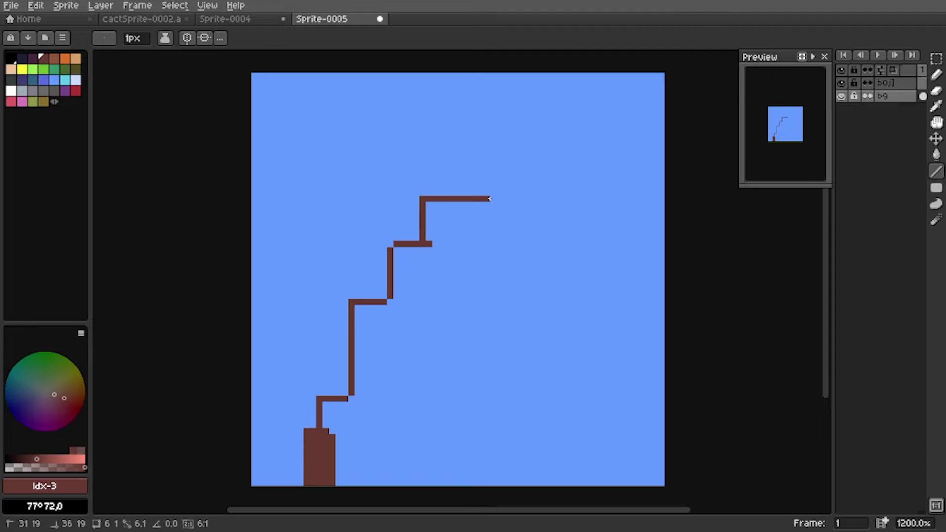
- Draw the right side of the brown outline with straight lines, stepping down from the flat peak to the canvas's bottom edge
shift+click(488, 256)
shift+click(566, 276)
shift+click(565, 338)
shift+click(600, 366)
shift+click(649, 366)
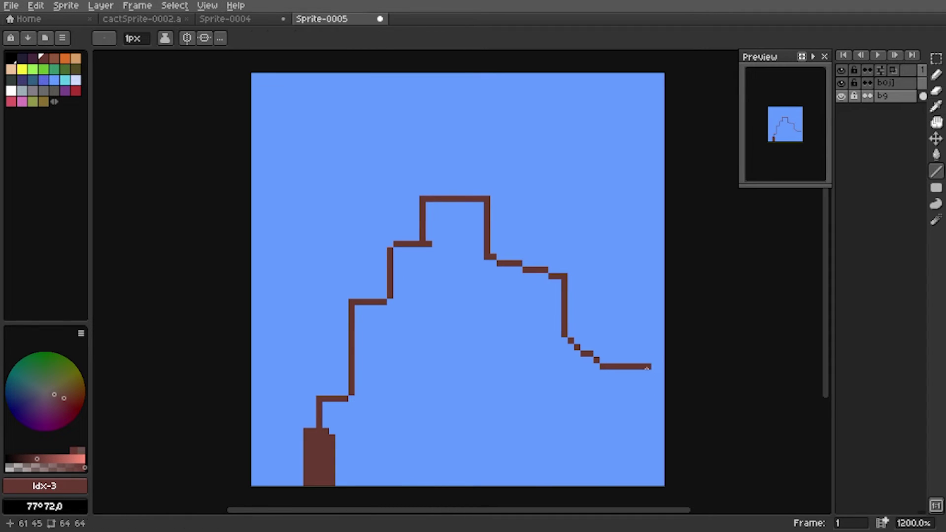
shift+click(649, 427)
shift+click(636, 451)
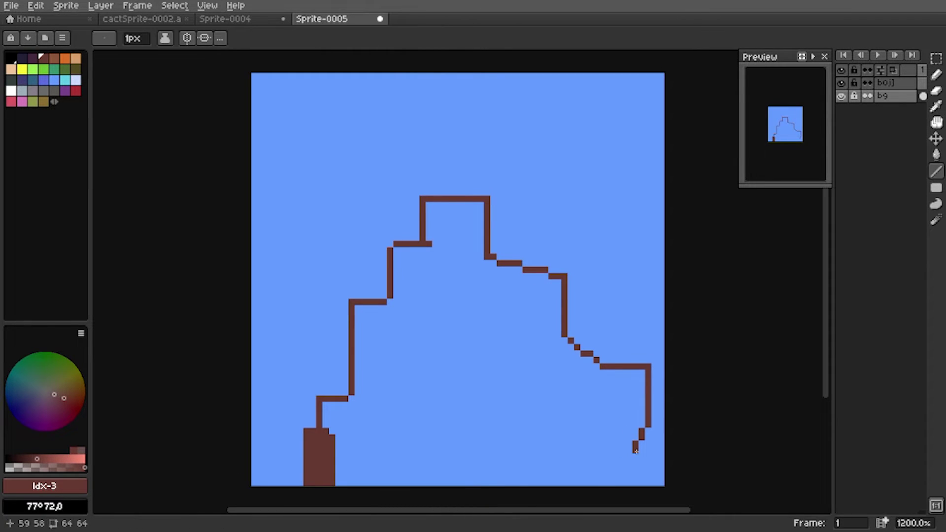
drag(635, 451, 584, 437)
drag(584, 437, 590, 491)
- Draw a three-sided brown arch outline about 18 px wide inside the base of the hill
mouse_move(409, 386)
mouse_down()
mouse_move(390, 463)
mouse_move(506, 398)
mouse_up()
mouse_move(506, 398)
mouse_down()
mouse_move(499, 455)
mouse_move(487, 469)
mouse_up()
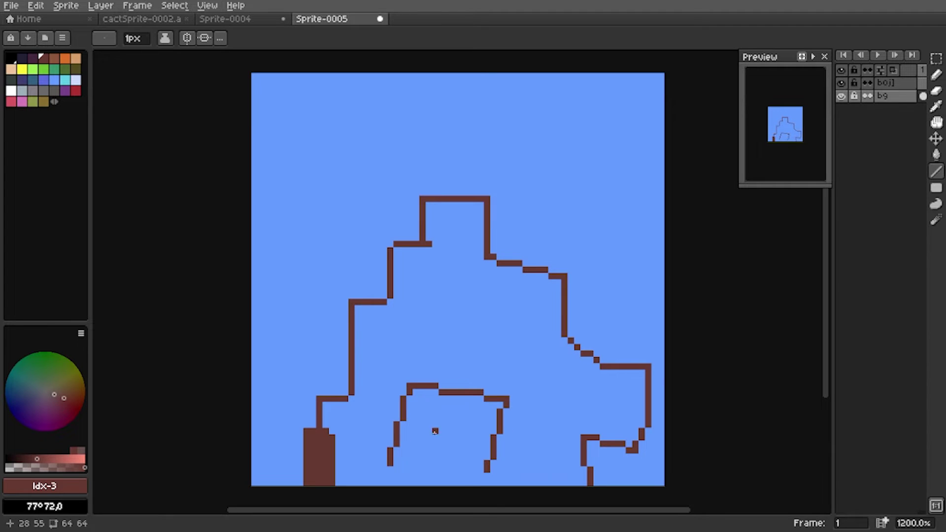
- Paint bright green (#6abe30) grass caps about 2 px thick along the ledges, the flat peak and the slopes of the hill
click(43, 69)
key(b)
drag(320, 431, 306, 438)
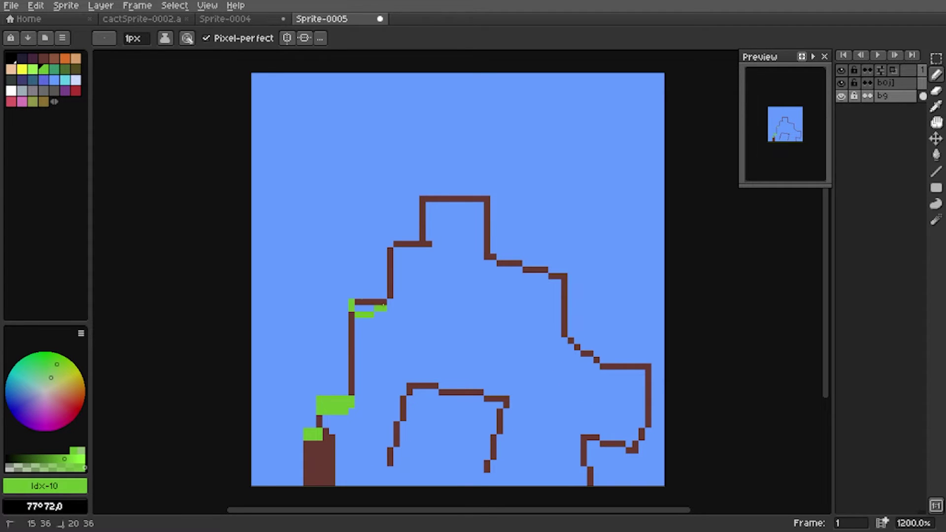
mouse_move(422, 198)
mouse_down()
mouse_move(462, 212)
mouse_move(410, 206)
mouse_up()
alt+click(377, 191)
alt+click(422, 205)
click(417, 211)
drag(506, 264, 566, 275)
drag(569, 339, 626, 366)
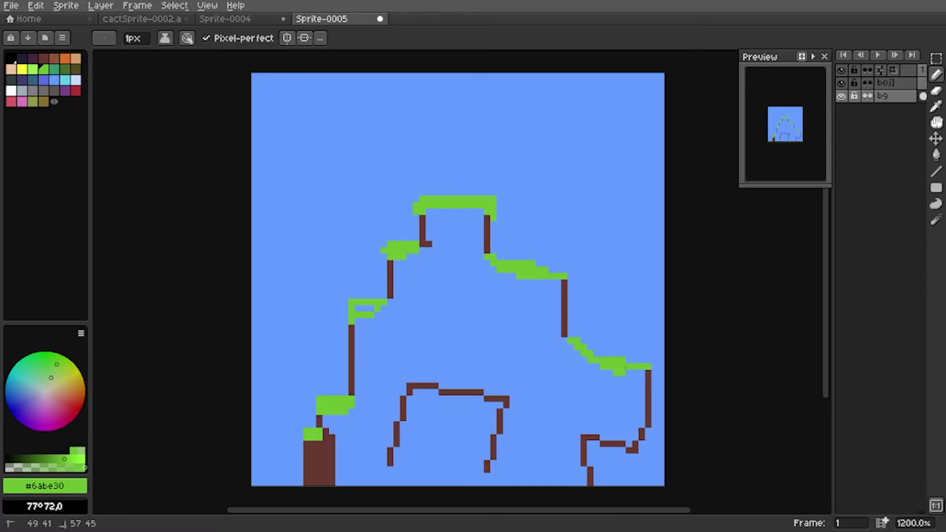
- Fill the inside of the hill with the outline's brown and close the gap in the middle ledge's grass with green
alt+click(460, 392)
key(g)
click(513, 387)
alt+click(367, 314)
click(364, 309)
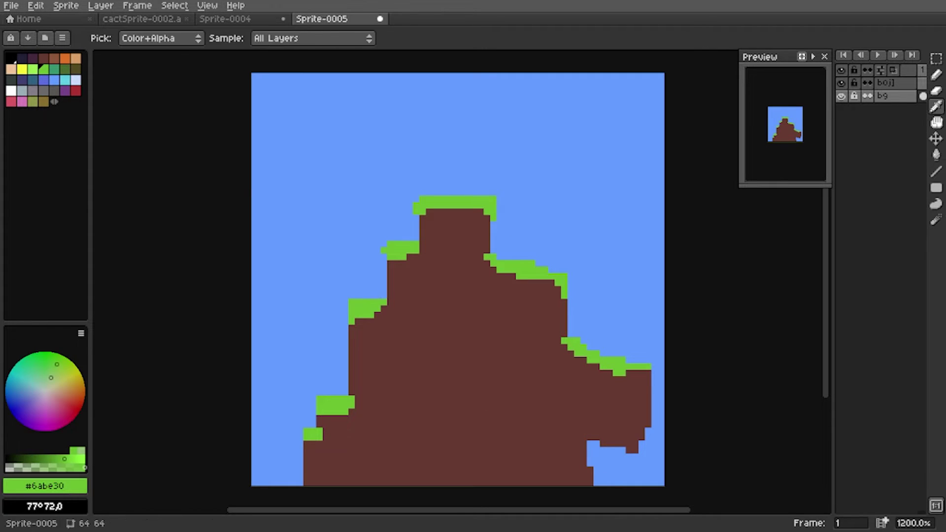
- Outline a cave opening about 18 × 15 px at the hill's base in dark purple #45283c and fill it
click(44, 59)
key(b)
click(32, 59)
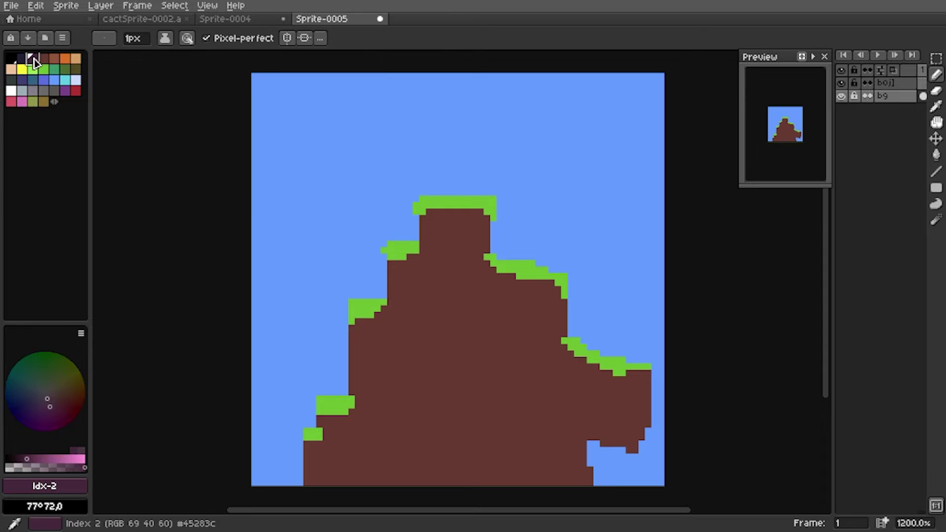
click(404, 394)
drag(404, 395, 390, 484)
drag(409, 393, 499, 484)
key(g)
click(475, 457)
key(b)
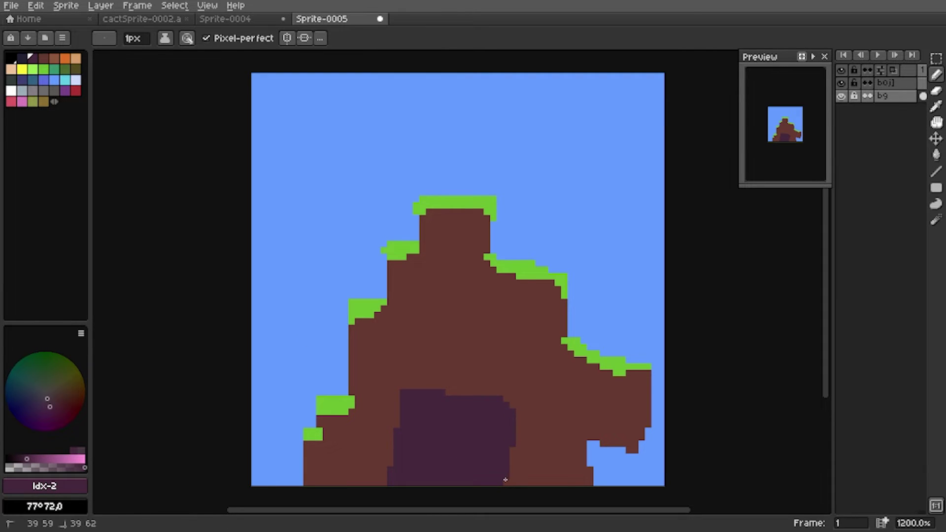
- Add a new layer above the existing ones and name it "stev\"
key(shift+n)
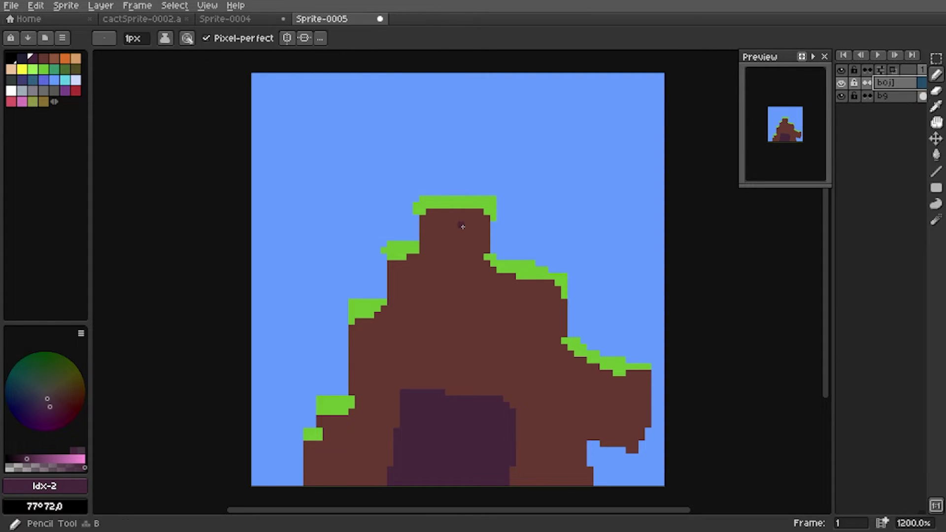
double_click(898, 93)
text(steu)
key(Return)
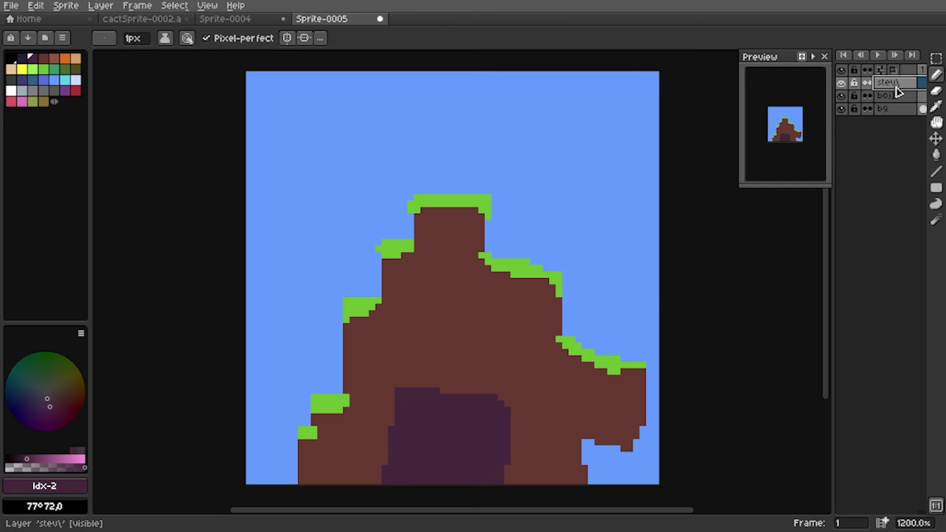
- Add a layer named "alce", place it below the "stev\" layer and make "stev\" the active layer
double_click(904, 83)
right_click(908, 82)
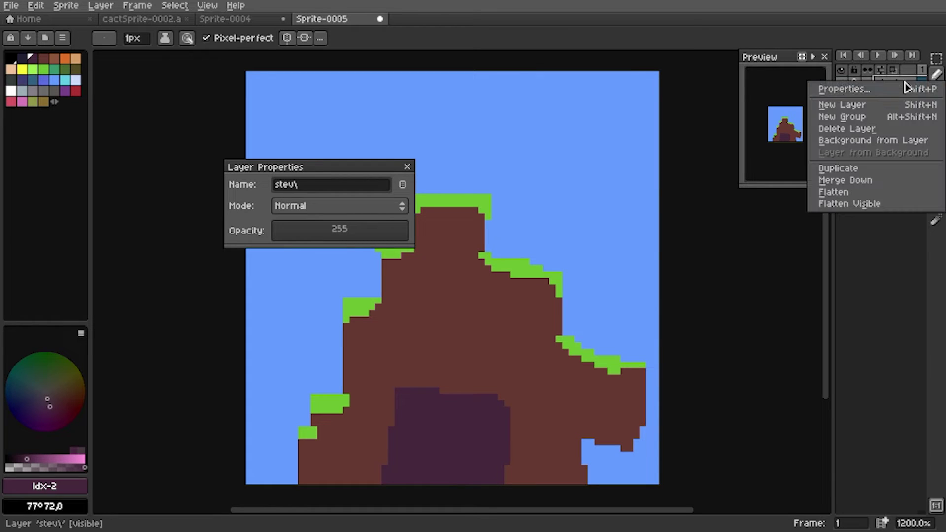
click(884, 106)
text(alc)
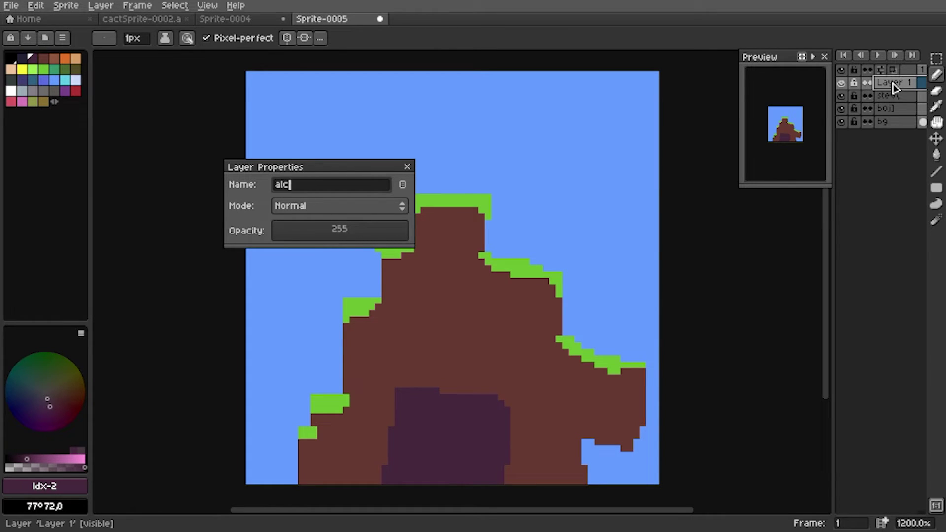
text(e)
key(Return)
drag(890, 83, 893, 101)
click(884, 86)
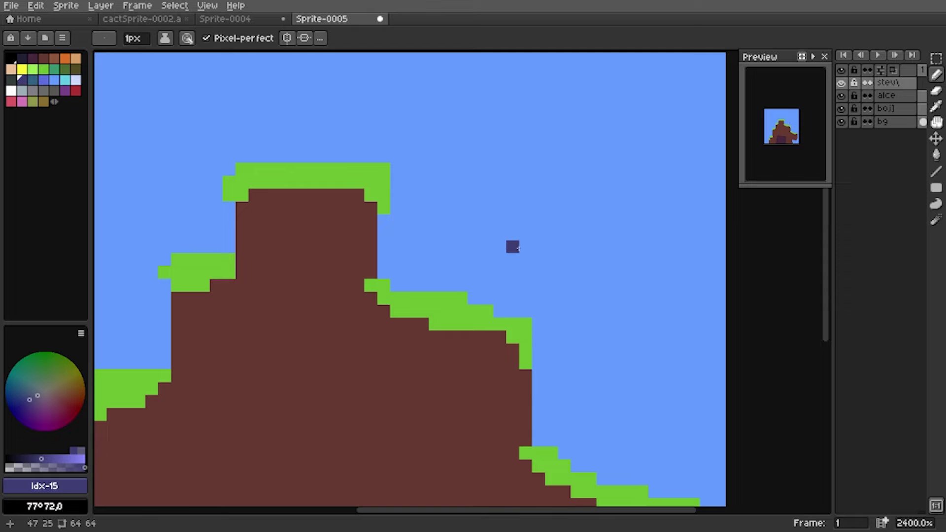
- Draw the character's striding legs in dark indigo #3f3f74 just above the grassy slope beside the peak and fill them
mouse_move(517, 248)
mouse_down()
mouse_move(557, 303)
mouse_move(526, 311)
mouse_up()
mouse_move(513, 299)
mouse_down()
mouse_move(503, 257)
mouse_move(412, 262)
mouse_move(489, 248)
mouse_move(442, 308)
mouse_up()
key(g)
scroll(512, 250, down, 2)
click(512, 261)
scroll(510, 261, up, 2)
key(b)
key(g)
click(466, 255)
- Draw and fill the character's torso in blue #5b6ee1, about 6 px wide, on top of the legs
key(bracketright)
key(bracketright)
key(b)
drag(53, 85, 58, 84)
mouse_move(428, 257)
mouse_down()
mouse_move(438, 255)
mouse_move(442, 193)
mouse_move(456, 270)
mouse_up()
key(g)
scroll(483, 290, down, 1)
click(482, 273)
alt+click(483, 294)
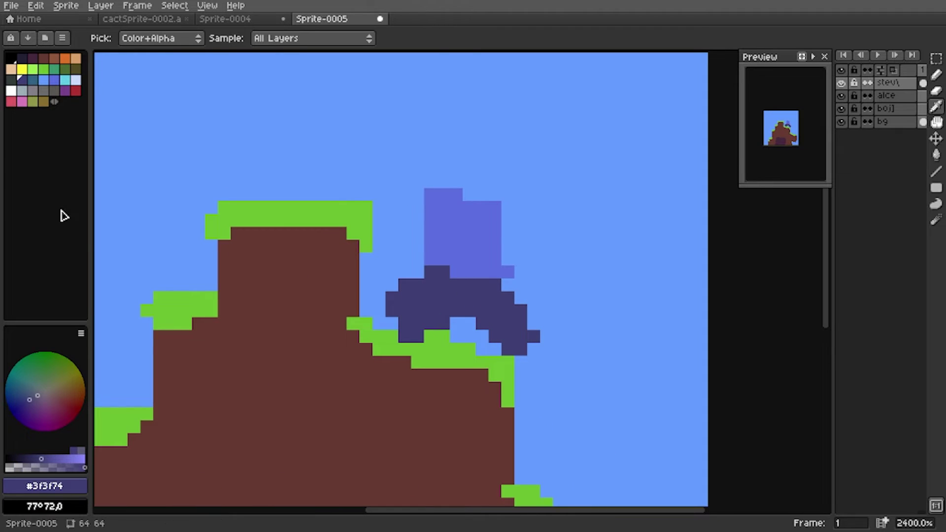
- Draw grey #847e87 shoes at the ends of both legs, undoing the stray strokes between the feet
click(33, 91)
drag(392, 324, 444, 336)
click(379, 310)
mouse_move(533, 337)
mouse_down()
mouse_move(502, 347)
mouse_move(482, 328)
mouse_move(415, 310)
mouse_move(448, 340)
mouse_up()
scroll(525, 335, down, 1)
key(ctrl+z)
key(ctrl+z)
key(ctrl+z)
scroll(465, 335, up, 2)
key(e)
alt+click(454, 325)
key(b)
drag(602, 340, 567, 357)
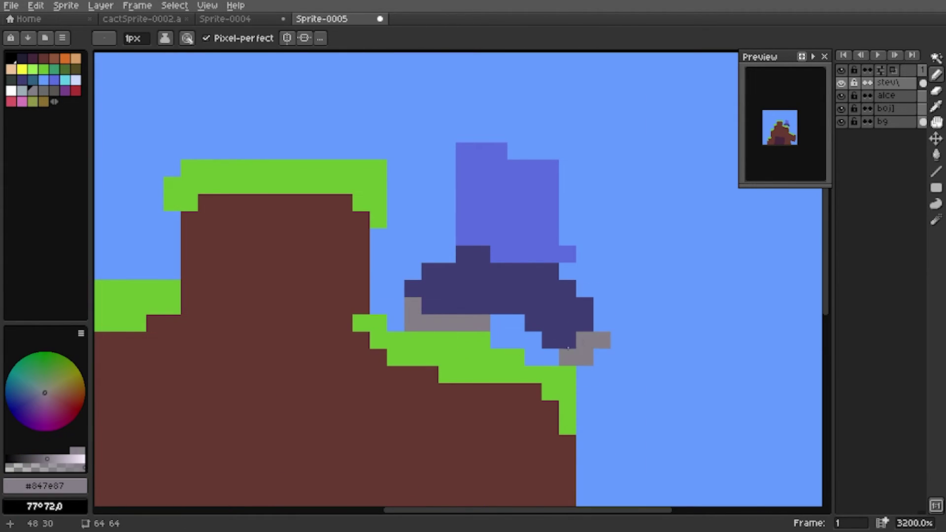
- Draw a stepped sleeve in the torso's blue, rising from the back shoulder
key(i)
scroll(567, 358, down, 1)
click(474, 256)
key(b)
mouse_move(478, 263)
mouse_down()
mouse_move(468, 228)
mouse_move(490, 199)
mouse_up()
- Draw a solid tan rectangle about 9 × 7 px over the top of the torso as the head
click(75, 59)
key(u)
drag(477, 161, 580, 238)
key(g)
click(549, 206)
click(54, 59)
key(ctrl+z)
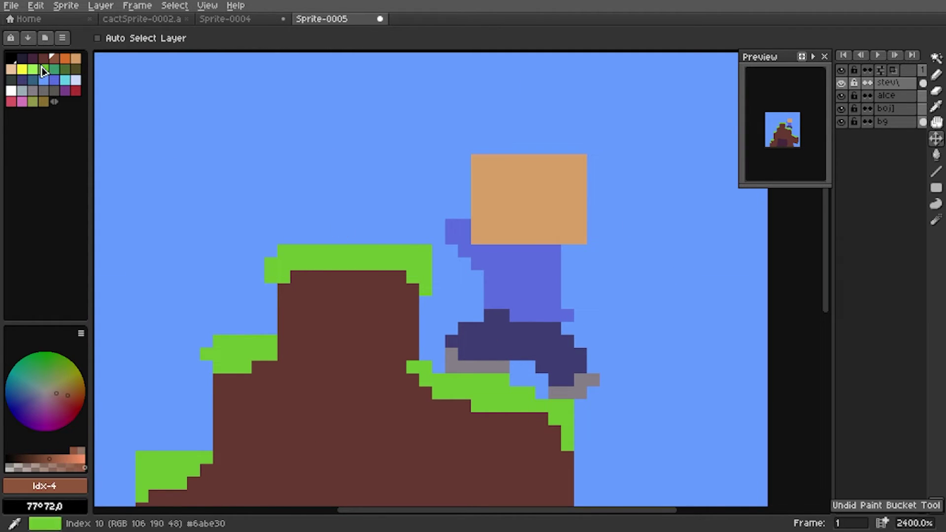
- Add dark brown hair across the top of the head, 2 px tall with one extra pixel down the back side
scroll(501, 236, down, 1)
scroll(506, 233, up, 2)
click(22, 58)
key(b)
drag(461, 178, 598, 153)
click(43, 59)
key(g)
click(529, 158)
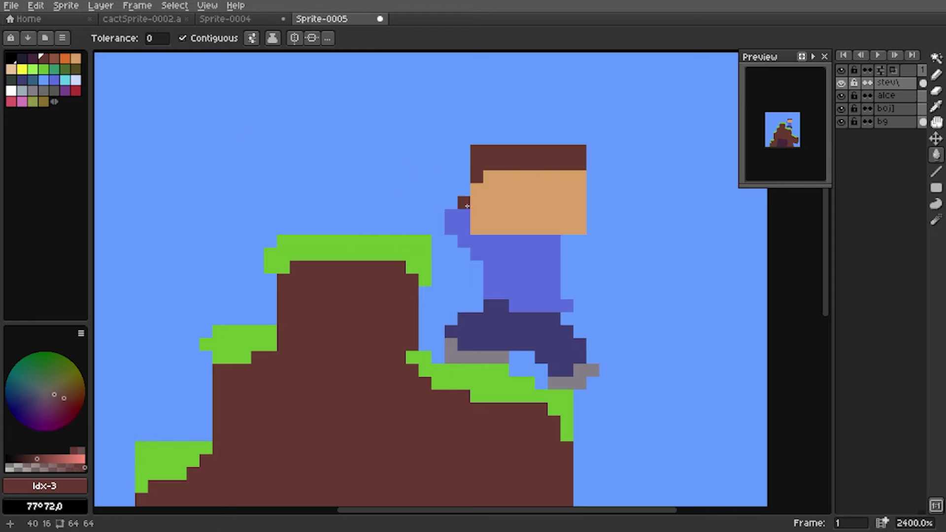
- Recolour the face to the darker tan #c6925d and erase the outer pixels of the blue sleeve
alt+click(481, 206)
drag(72, 458, 66, 459)
click(518, 207)
scroll(517, 207, up, 1)
alt+click(460, 228)
key(e)
drag(464, 216, 451, 228)
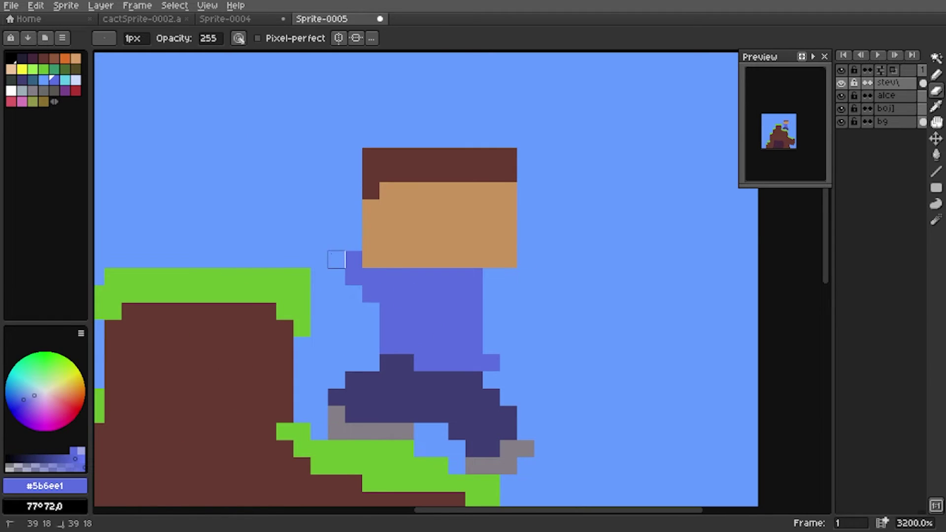
- Shade the back sleeve with a slightly darker blue and extend the front shoulder by 2 px in the shirt's blue
key(i)
drag(75, 459, 69, 459)
click(80, 486)
key(b)
drag(370, 294, 353, 277)
click(54, 80)
drag(491, 277, 508, 294)
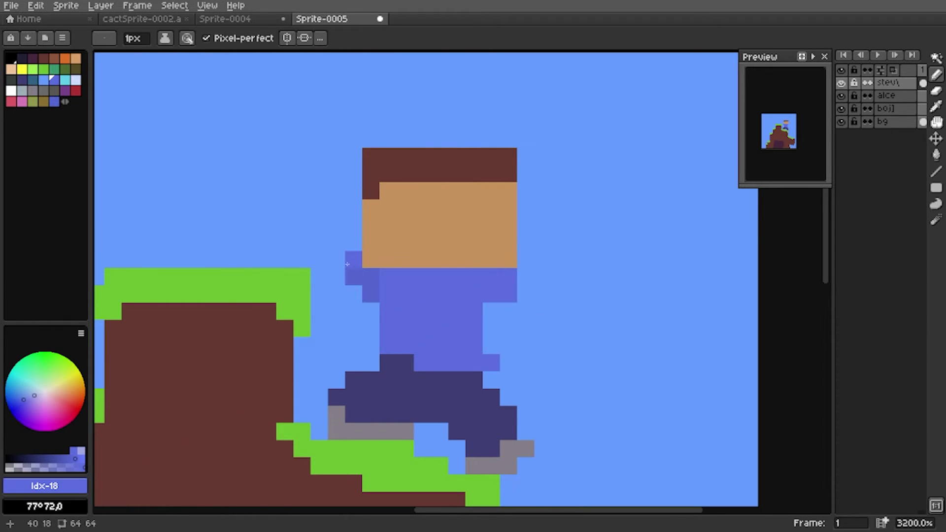
- Try to draw and fill a forearm in the face's tan below the back sleeve
alt+click(367, 260)
key(l)
drag(370, 311, 315, 357)
drag(303, 313, 336, 345)
key(g)
click(320, 311)
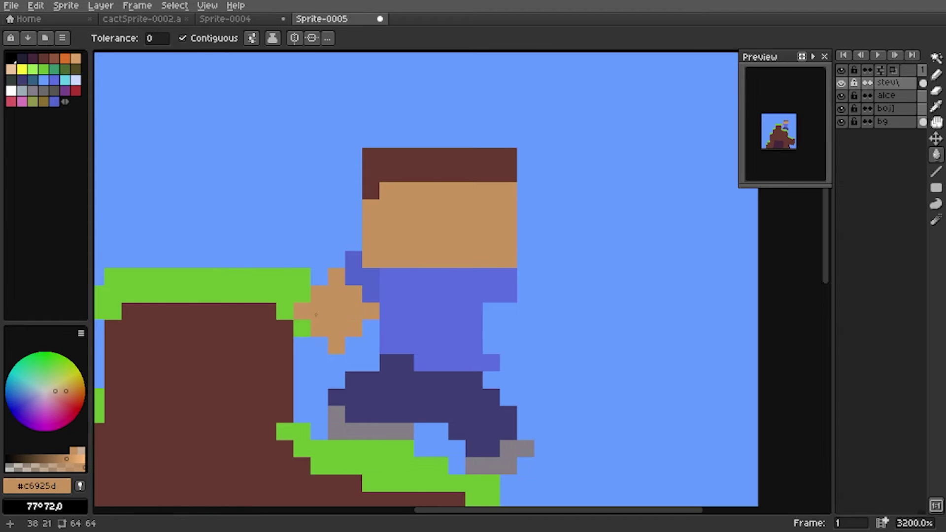
key(ctrl+z)
key(ctrl+z)
key(ctrl+z)
- Draw a thick tan #c6925d forearm slanting down and away from the back sleeve toward the peak
key(l)
mouse_move(353, 294)
mouse_down()
mouse_move(319, 328)
mouse_move(319, 311)
mouse_move(301, 328)
mouse_up()
click(360, 315)
key(b)
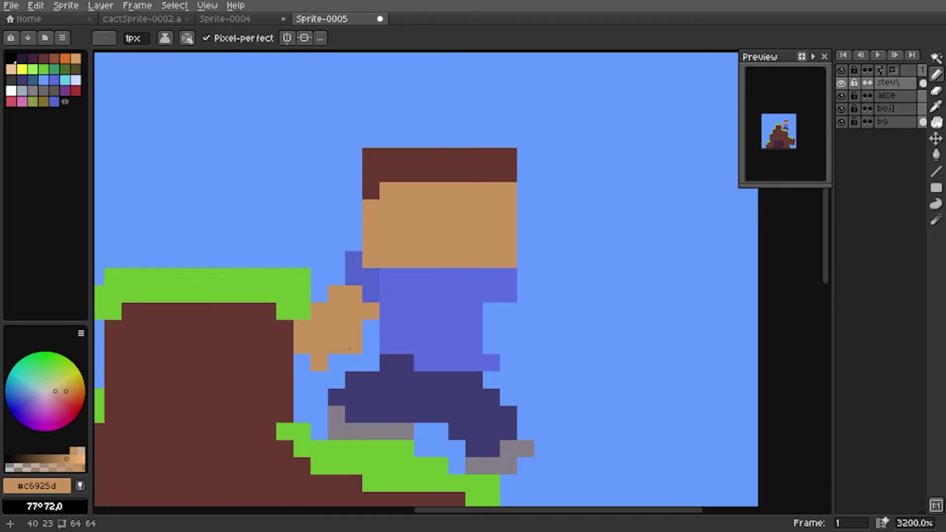
- Draw the outstretched front arm in tan from the front shoulder, about 5 px long and 2 px thick
scroll(350, 349, right, 3)
click(338, 303)
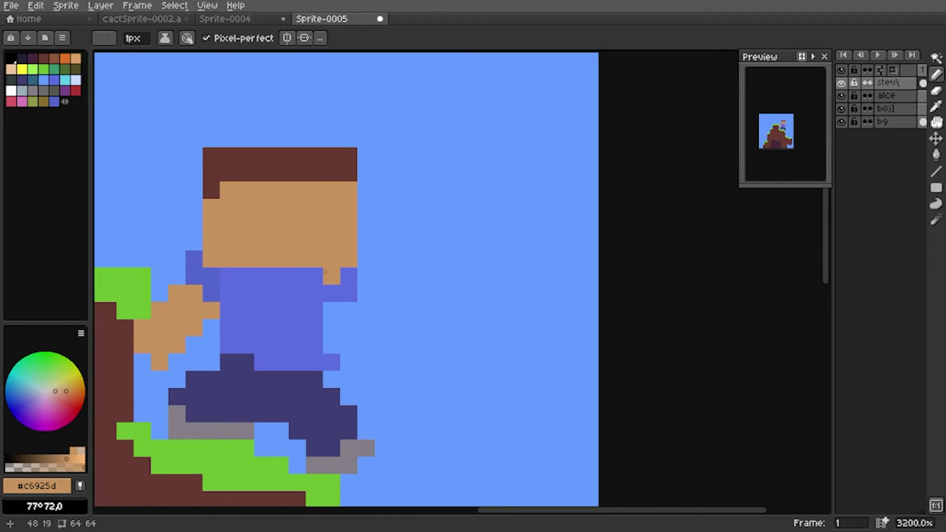
drag(327, 272, 378, 266)
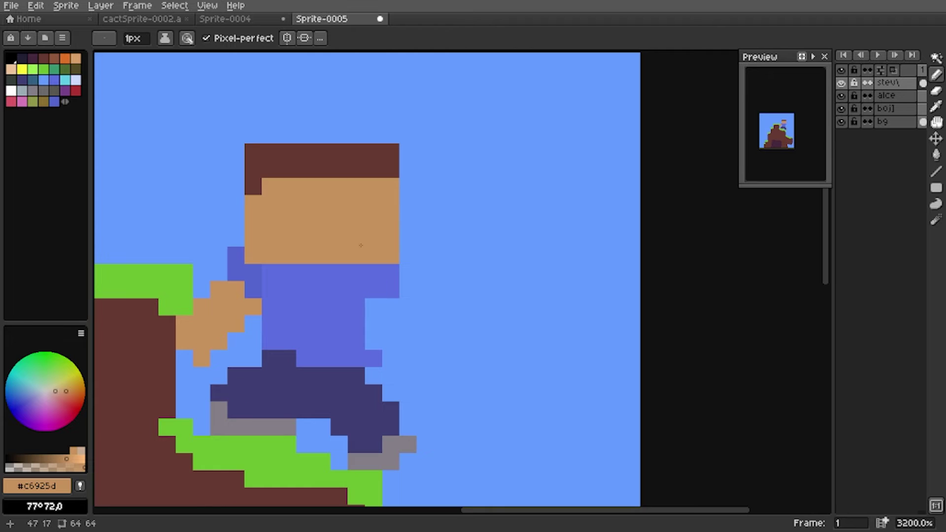
scroll(338, 272, up, 1)
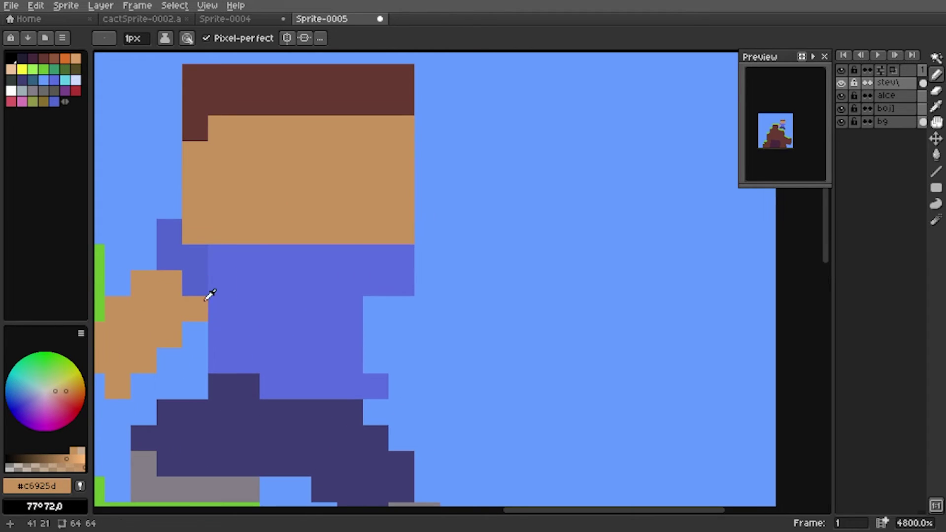
key(i)
scroll(266, 254, down, 1)
key(b)
drag(373, 272, 476, 272)
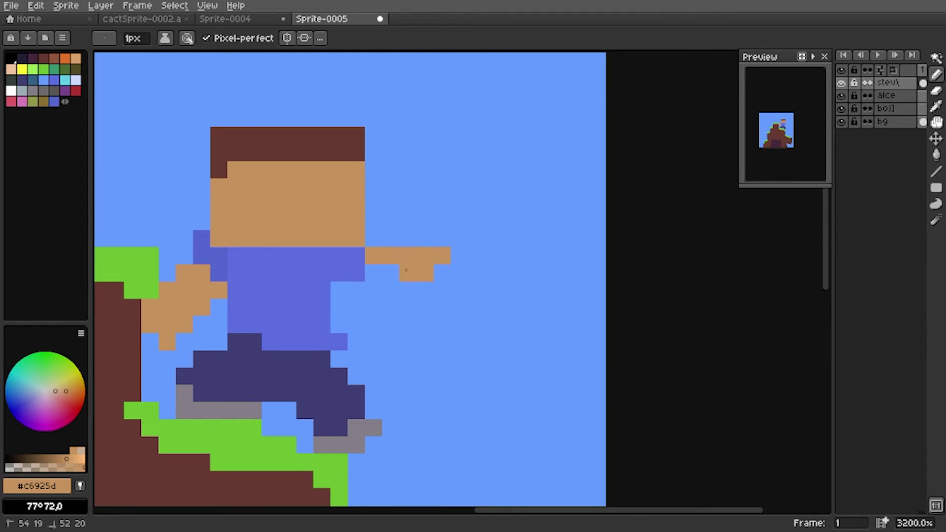
- Paint both eyes on the face, each one white pixel with a blue #5b6ee1 pixel on its forward side
scroll(423, 269, down, 1)
click(11, 91)
click(404, 224)
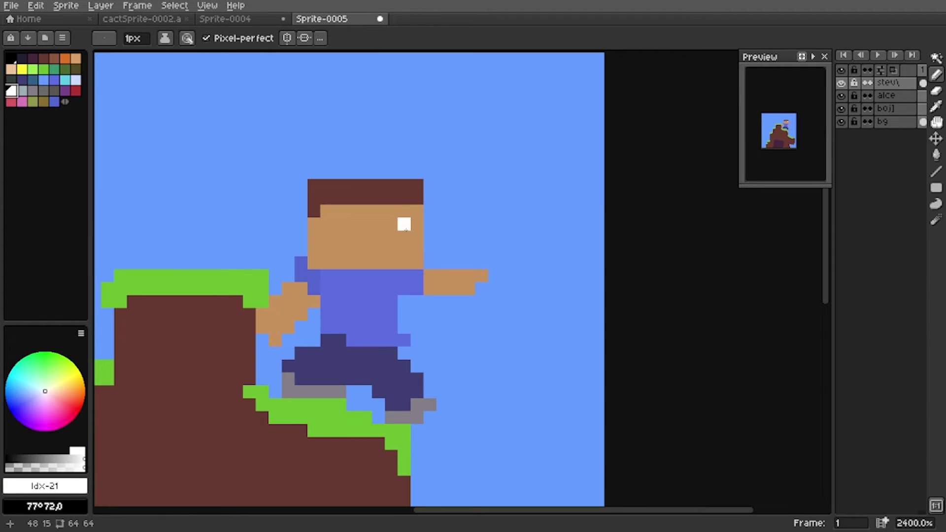
click(417, 225)
click(339, 224)
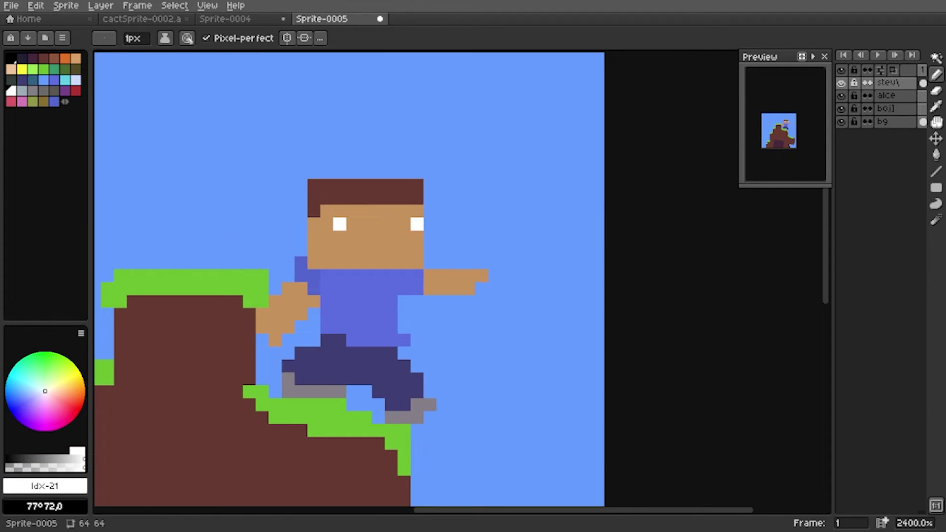
click(55, 80)
click(353, 224)
click(417, 224)
alt+click(339, 224)
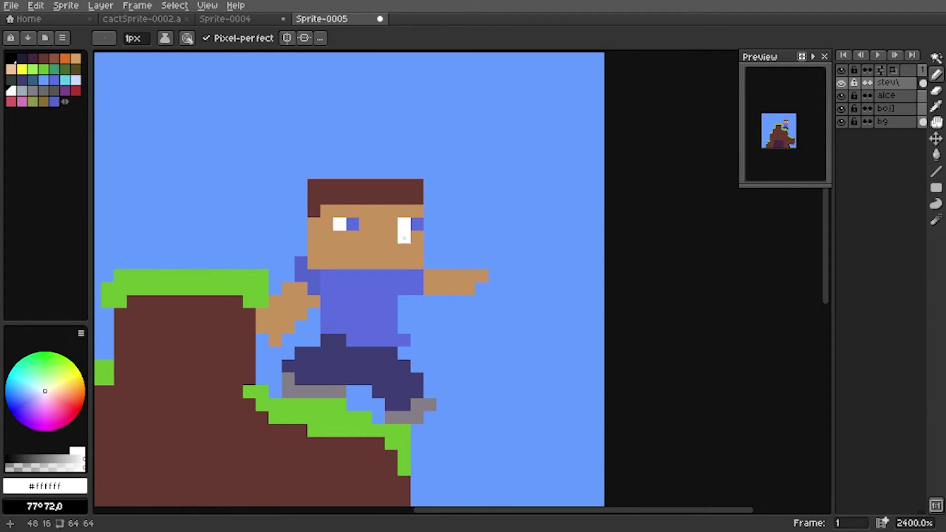
click(404, 224)
- Try to draw a dark purple mouth on the face below the eyes
scroll(404, 224, down, 1)
click(33, 58)
scroll(365, 263, up, 2)
click(365, 262)
click(386, 298)
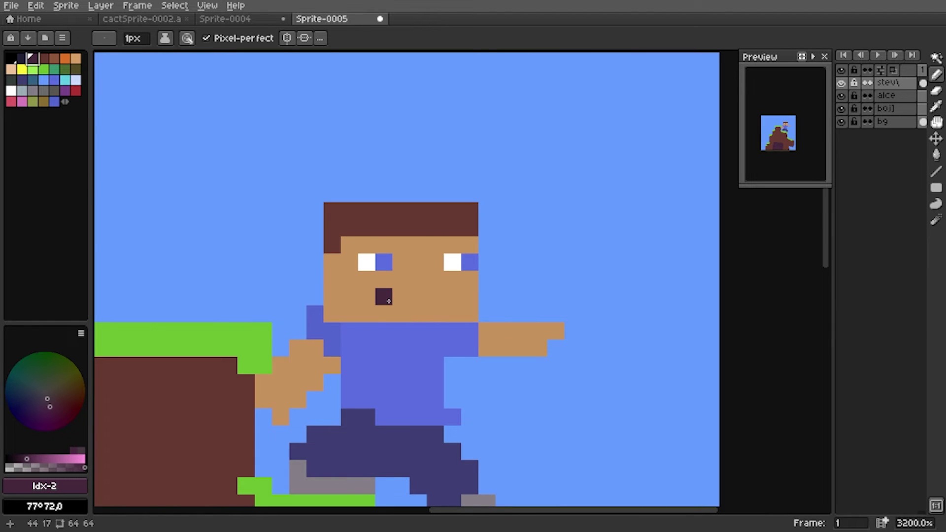
key(ctrl+z)
drag(398, 296, 400, 314)
click(418, 313)
drag(435, 314, 435, 297)
key(ctrl+z)
key(ctrl+z)
key(ctrl+z)
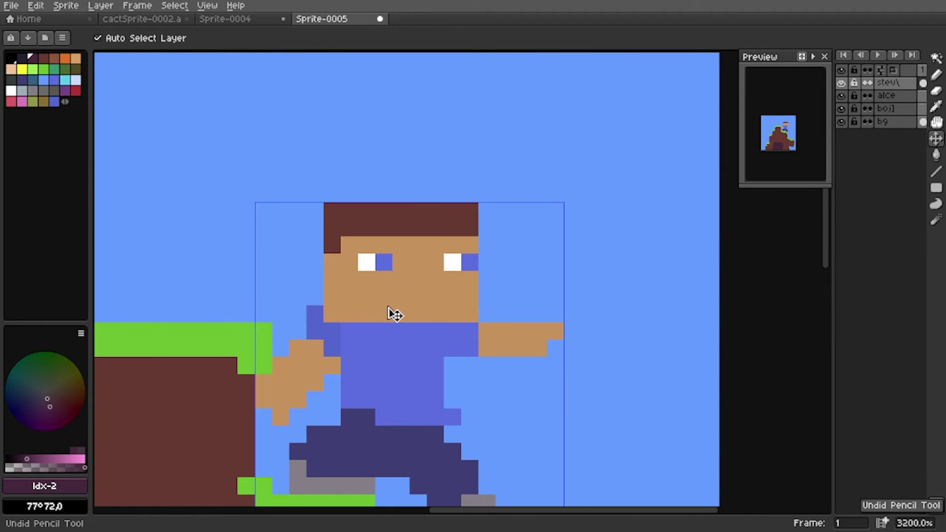
- Draw a U-shaped dark purple mouth about 4 px wide at the bottom of the face, with tan kept between its ends
click(384, 296)
mouse_move(384, 314)
mouse_down()
mouse_move(424, 310)
mouse_move(439, 299)
mouse_move(415, 299)
mouse_move(422, 309)
mouse_move(386, 302)
mouse_move(446, 309)
mouse_up()
click(414, 299)
key(m)
click(521, 262)
key(b)
alt+click(433, 299)
alt+click(417, 296)
click(434, 297)
scroll(416, 349, down, 3)
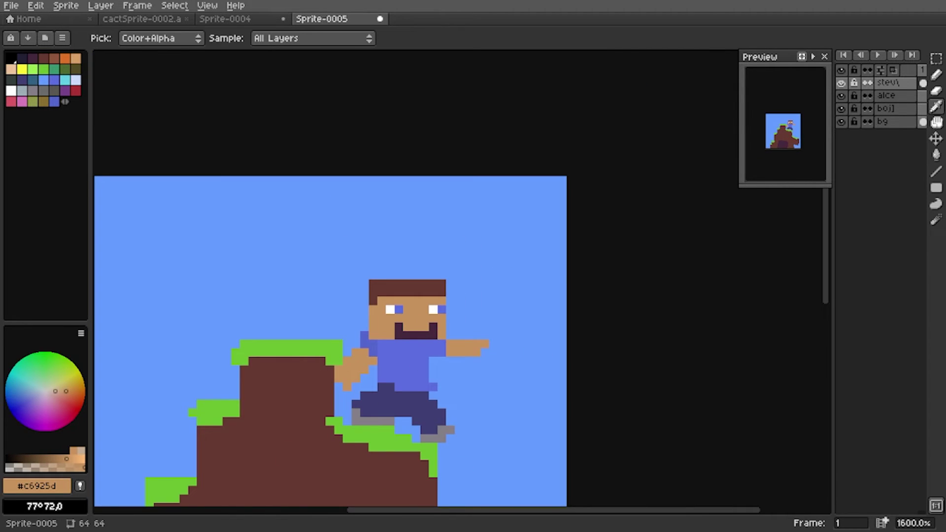
key(ctrl+shift+d)
scroll(511, 318, up, 5)
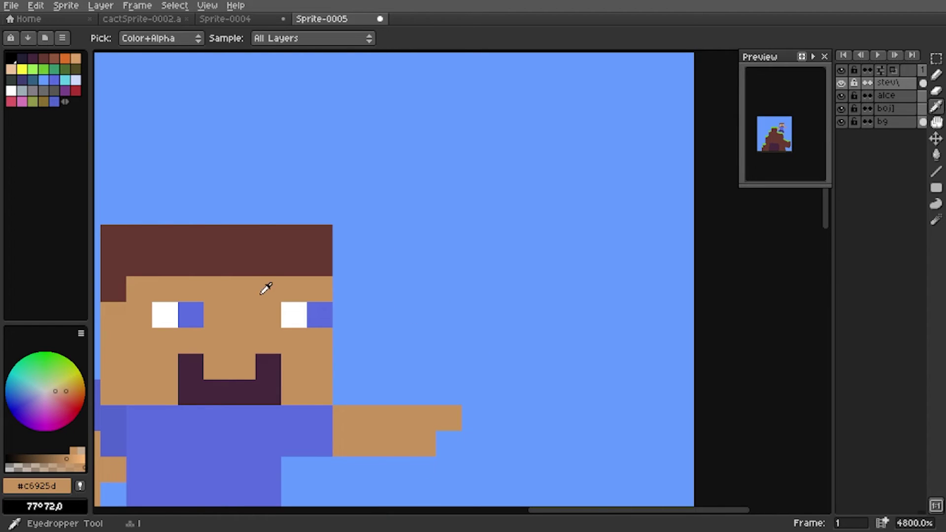
- Paint a nose 2 px wide and 1 px high in reddish tan between the eyes and the mouth
click(65, 397)
drag(218, 345, 243, 341)
click(66, 394)
- Move the front eye one pixel back from the face's edge and fill the resulting gap with tan #c6925d
scroll(292, 357, down, 1)
mouse_move(291, 357)
mouse_down()
mouse_move(369, 336)
mouse_move(386, 294)
mouse_up()
key(m)
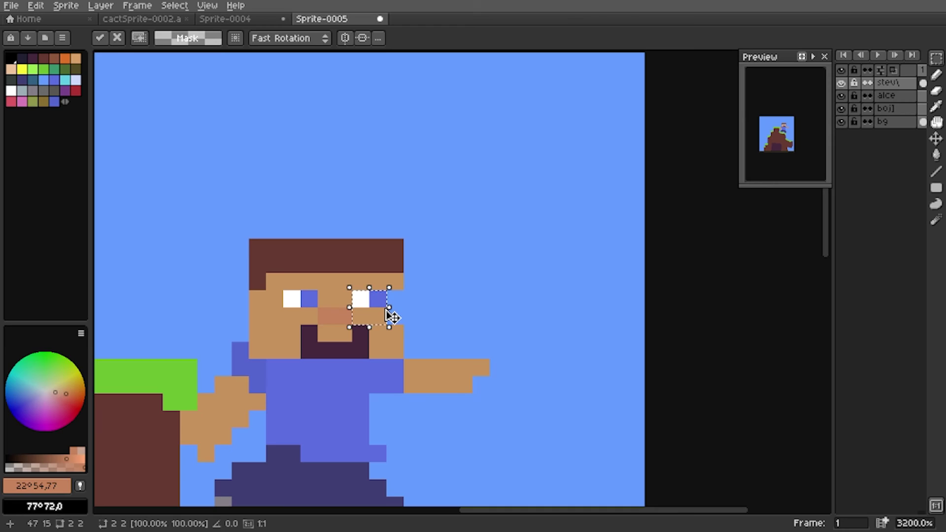
click(394, 325)
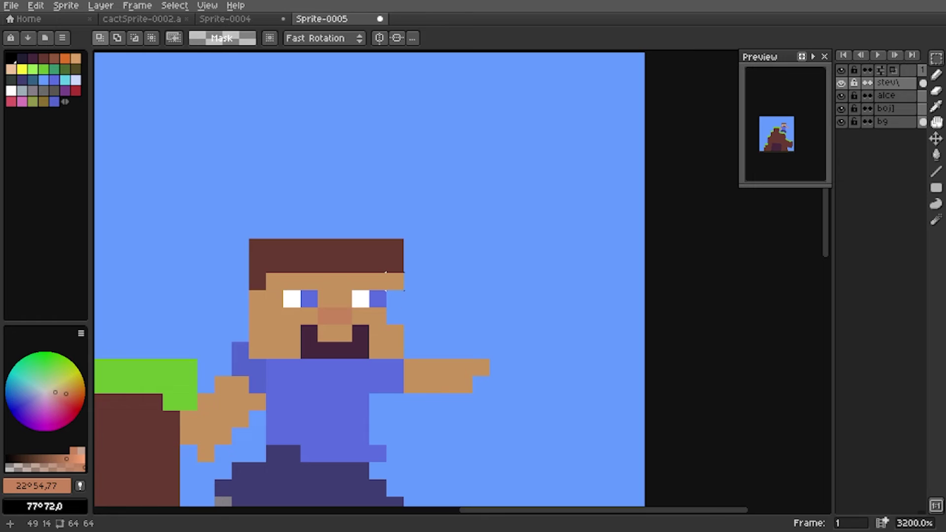
key(i)
click(397, 278)
key(b)
scroll(420, 286, down, 2)
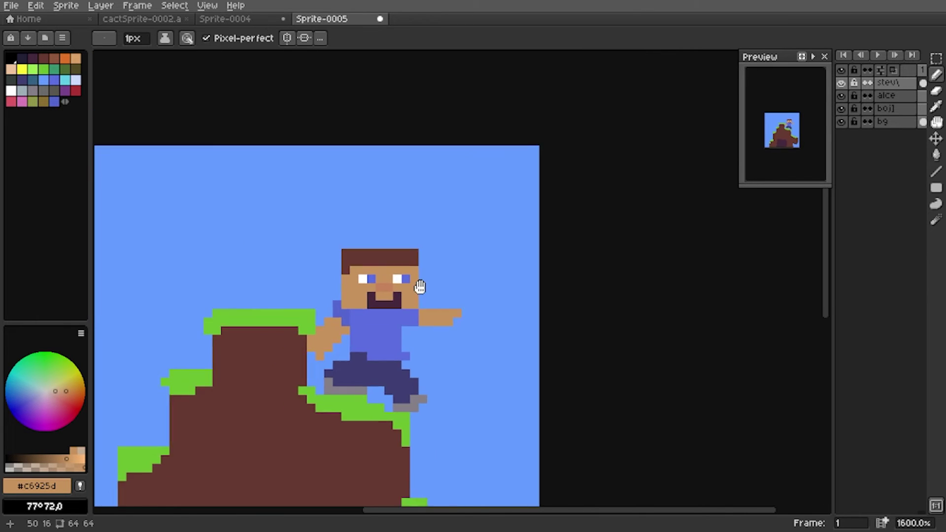
- Draw the artist's four-letter signature in black, about 13 px wide and 3 px tall, in the artwork's lower-left corner
drag(419, 287, 541, 182)
scroll(547, 197, down, 1)
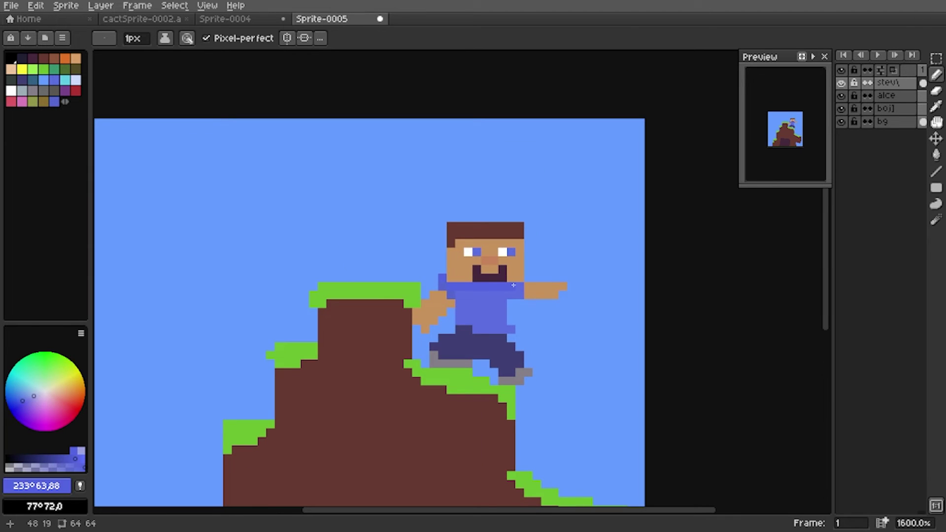
scroll(513, 285, down, 1)
drag(481, 271, 486, 186)
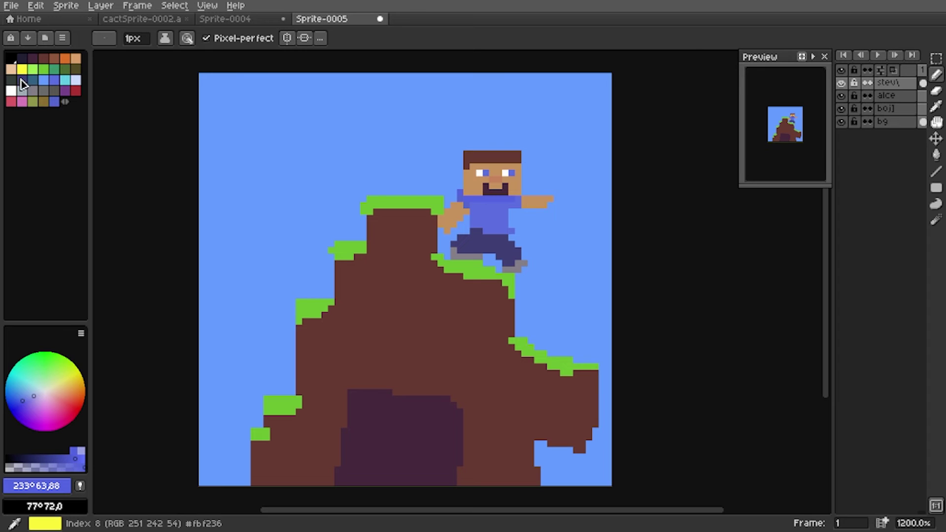
click(10, 58)
scroll(252, 173, up, 2)
drag(328, 235, 405, 232)
scroll(249, 315, up, 1)
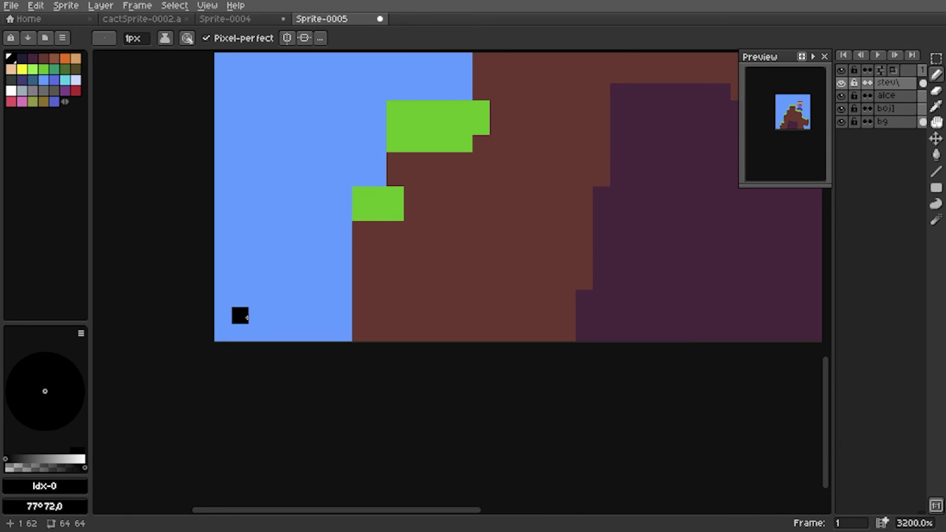
drag(258, 281, 275, 315)
click(276, 280)
drag(310, 281, 310, 315)
click(327, 280)
drag(361, 281, 383, 311)
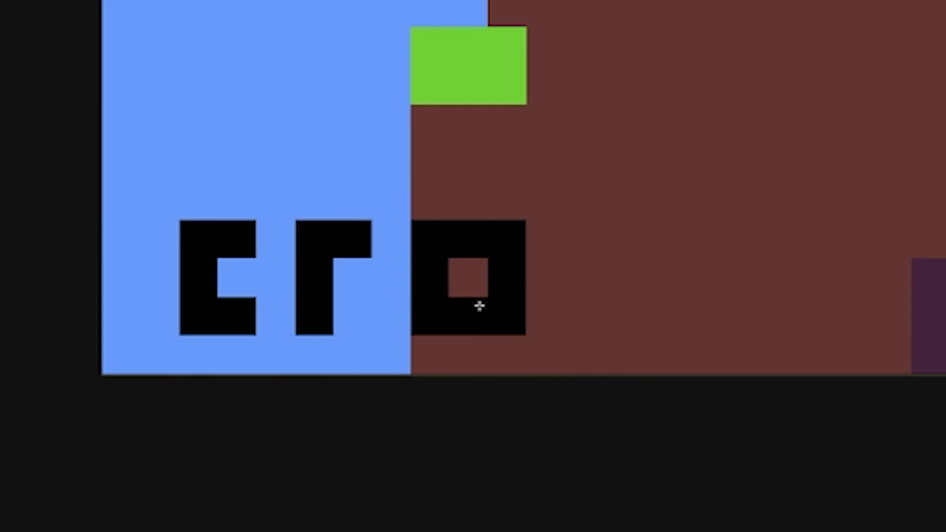
click(430, 280)
click(464, 281)
mouse_move(447, 298)
mouse_down()
mouse_move(447, 316)
mouse_move(471, 281)
mouse_up()
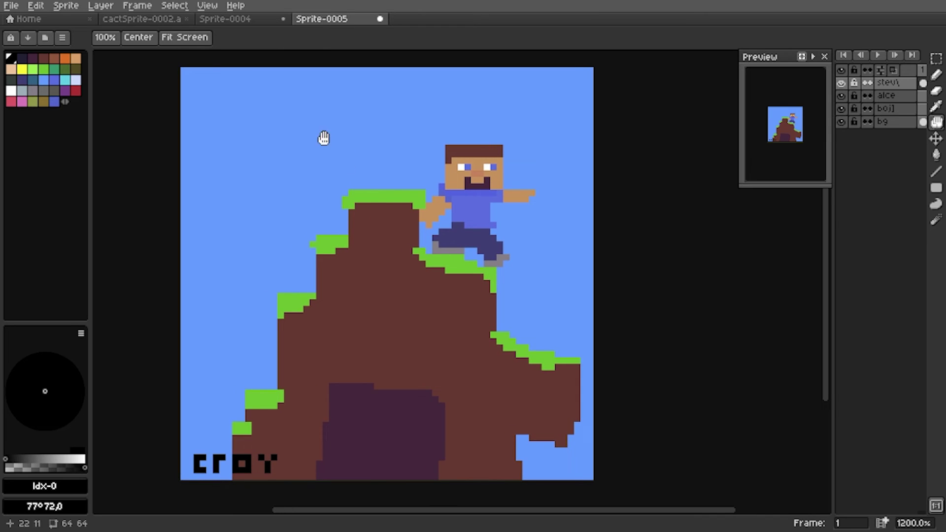
- Review the hill artwork alongside the cactus and watermill sprites in the other open files
drag(324, 138, 394, 144)
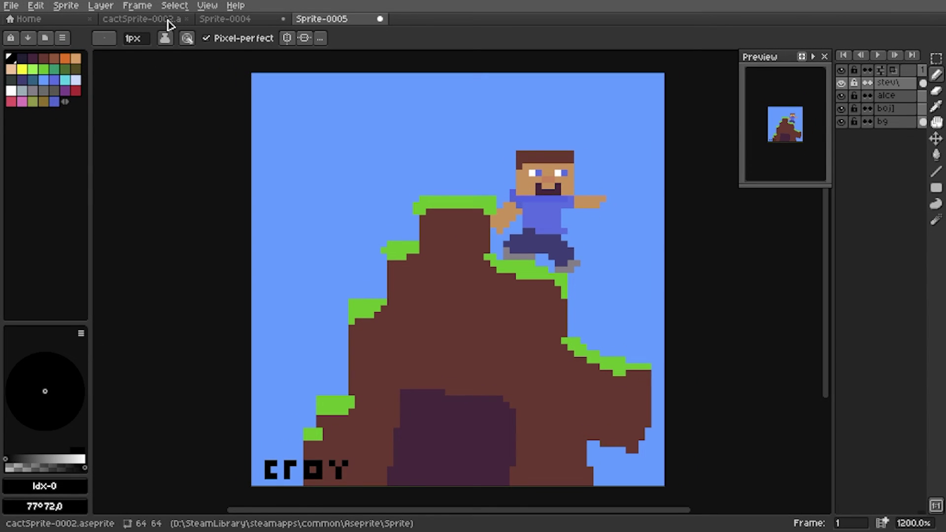
click(168, 22)
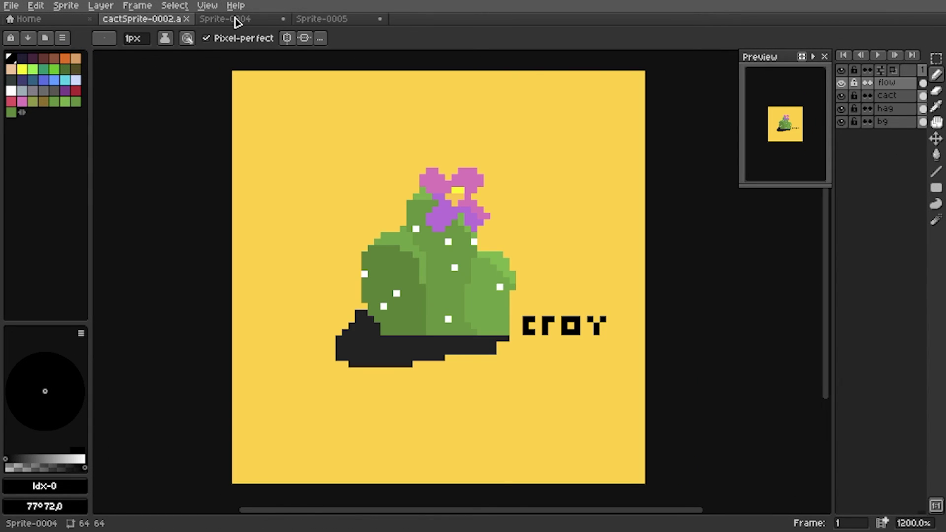
click(238, 21)
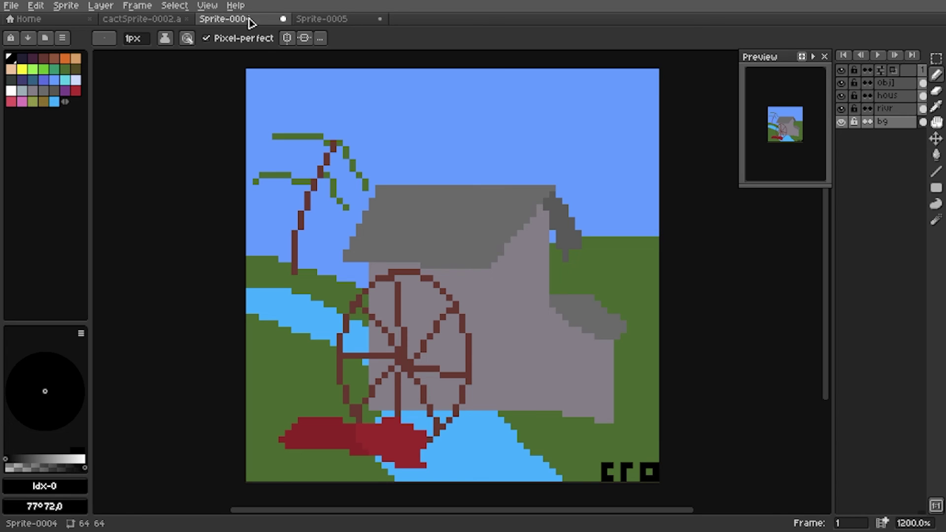
click(306, 20)
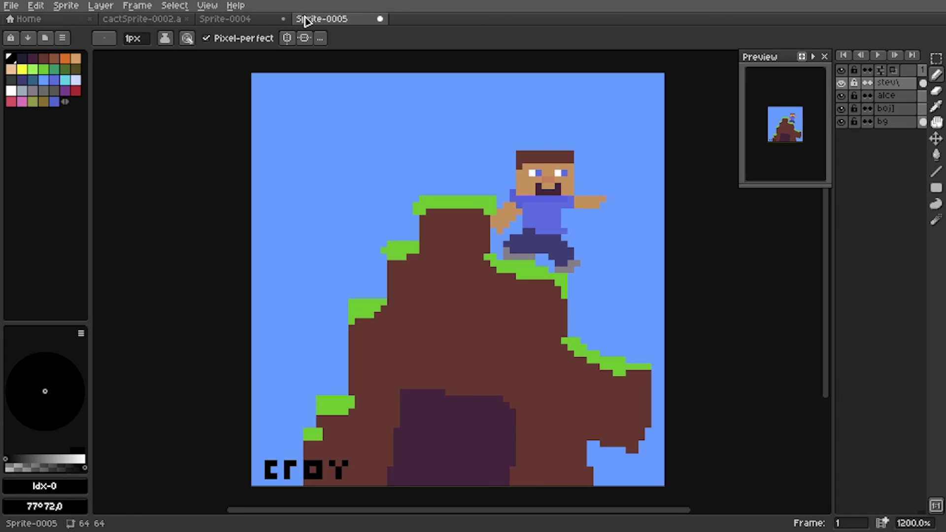
click(147, 21)
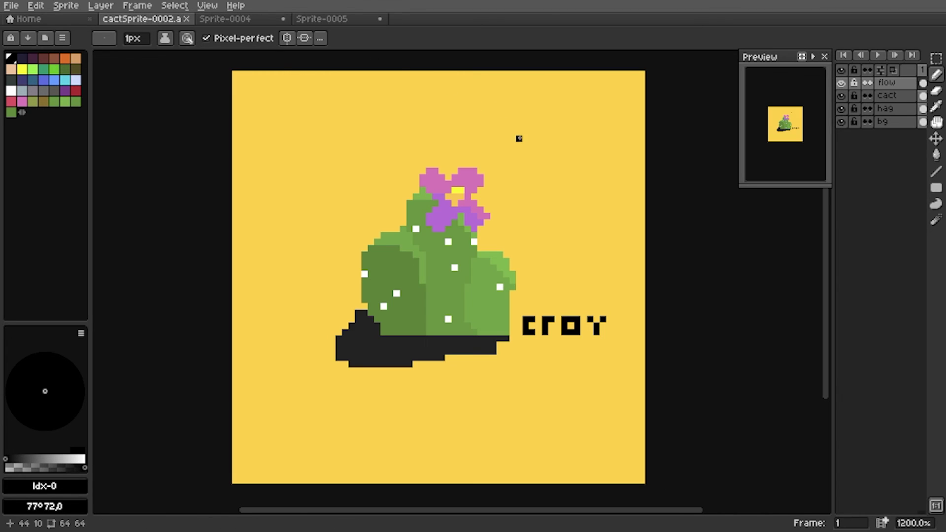